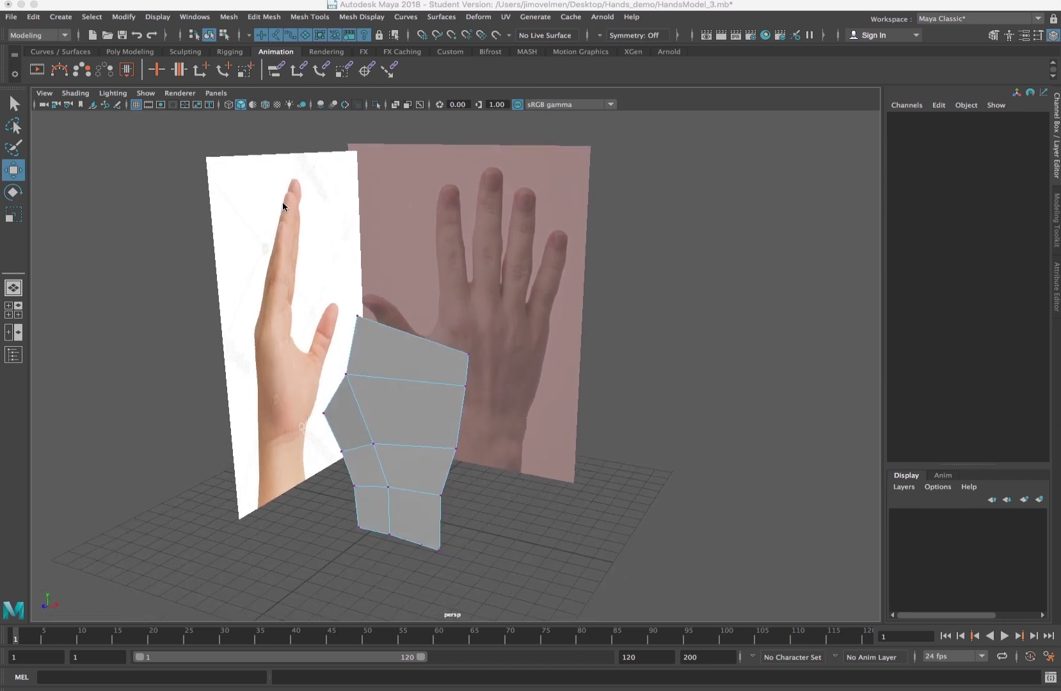
Examine the palm mesh against the side and back hand reference images in the perspective and front views
alt+drag(461, 303, 433, 219)
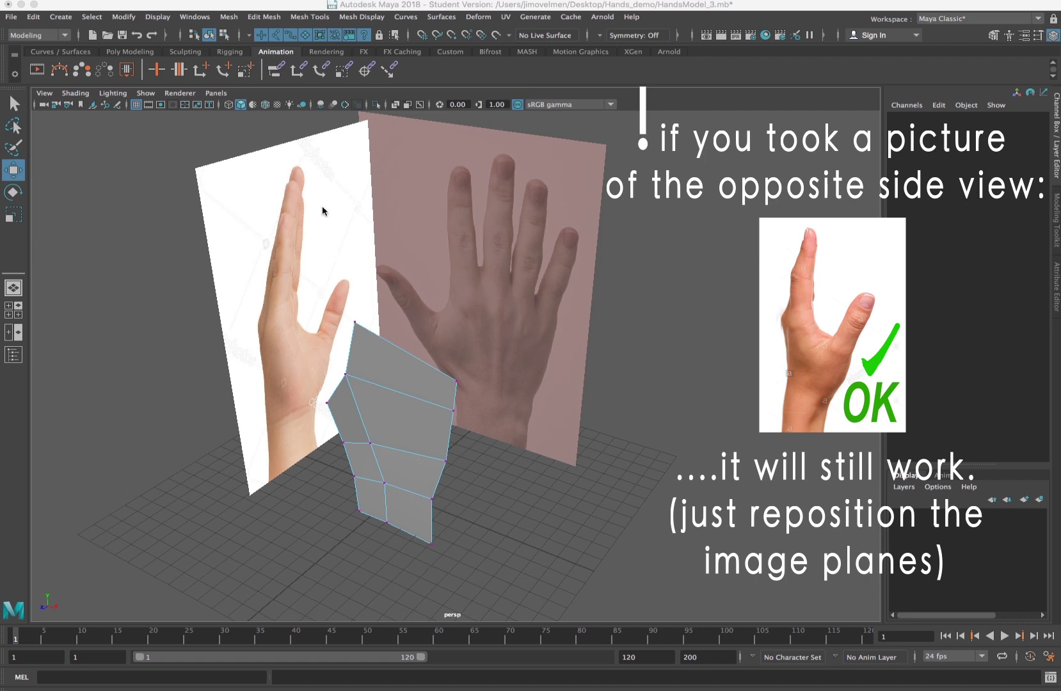
alt+drag(317, 231, 421, 333)
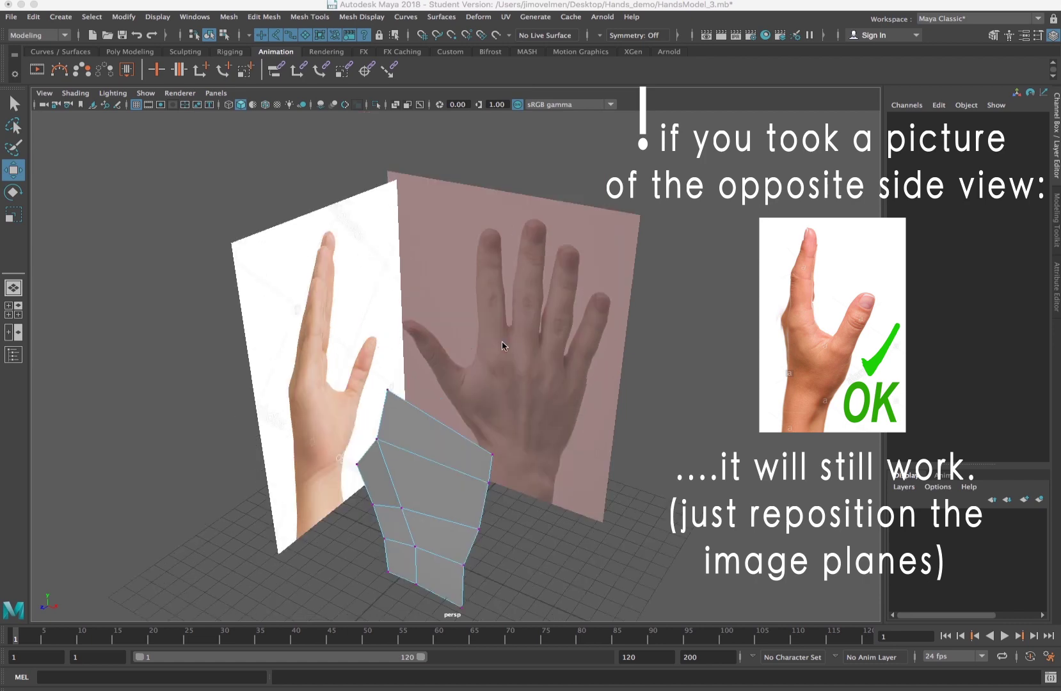
alt+drag(484, 348, 384, 315)
alt+drag(442, 296, 585, 322)
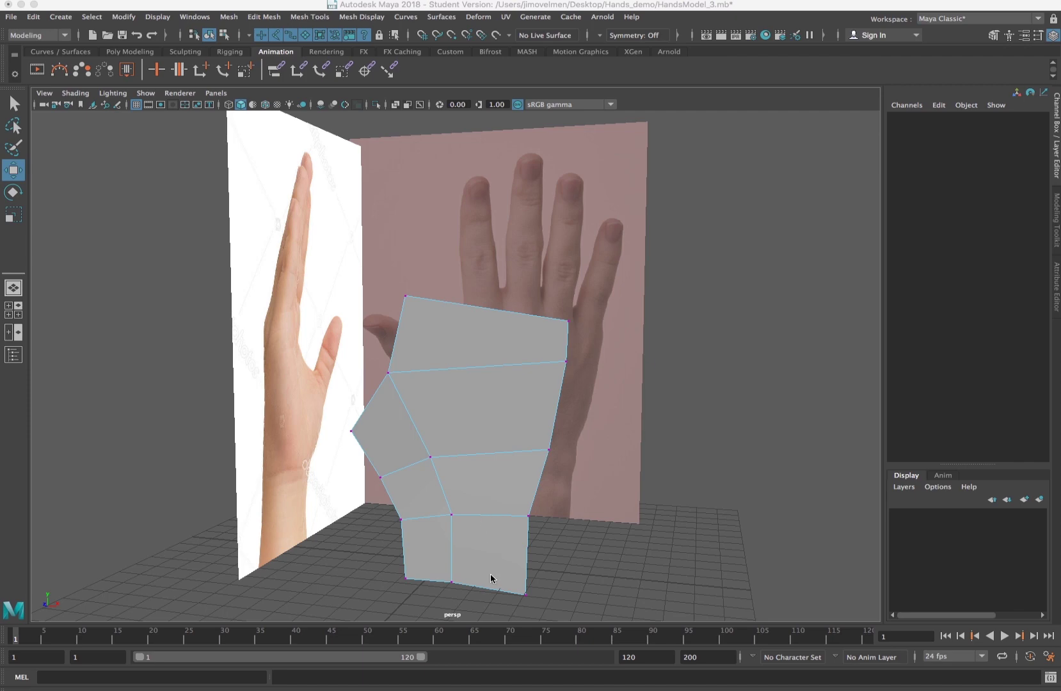
key(space)
key(space)
key(space)
key(space)
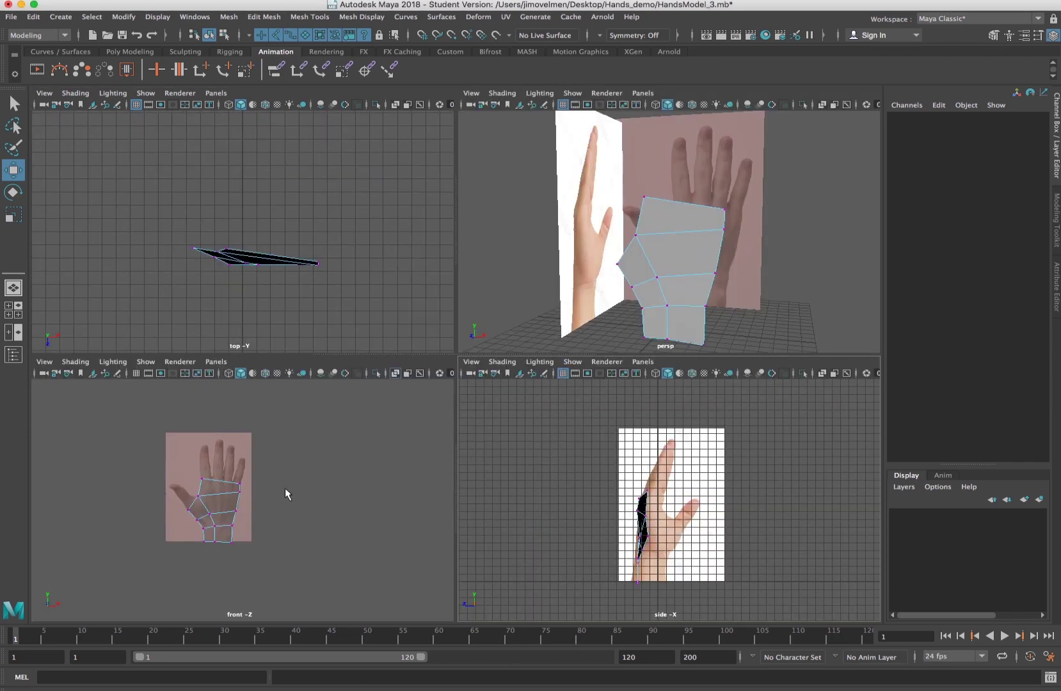
scroll(311, 448, up, 8)
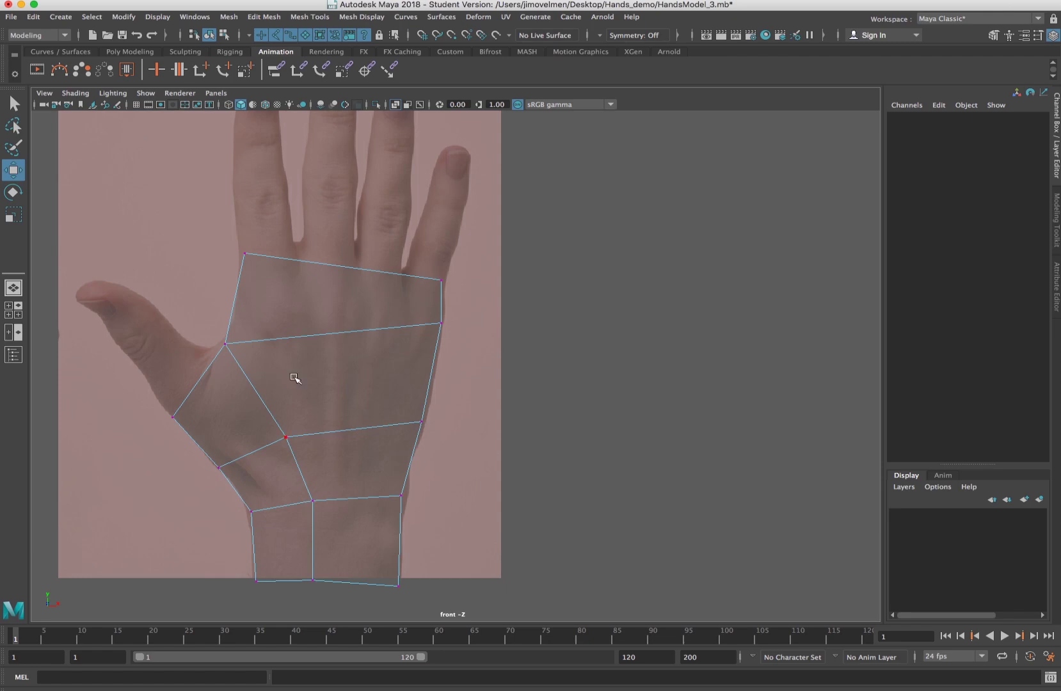
key(space)
key(space)
Inspect the palm mesh's depth and contour from front to side next to the reference image planes
mouse_move(618, 293)
alt+mouse_down()
mouse_move(611, 303)
mouse_move(552, 297)
mouse_move(628, 298)
mouse_move(613, 307)
alt+mouse_up()
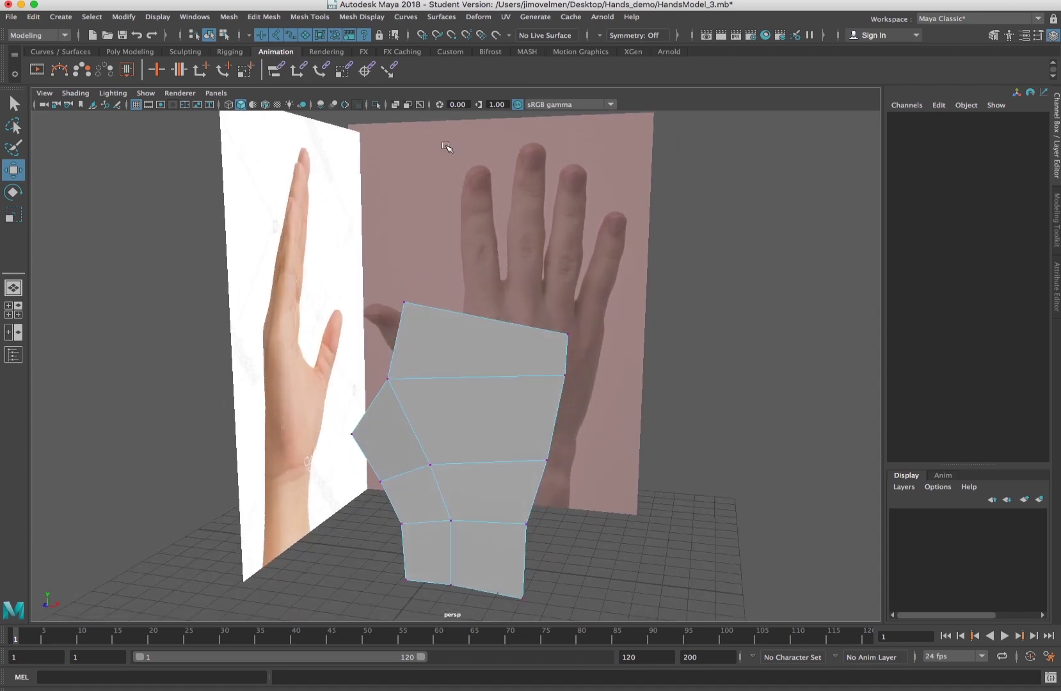
alt+drag(520, 397, 493, 381)
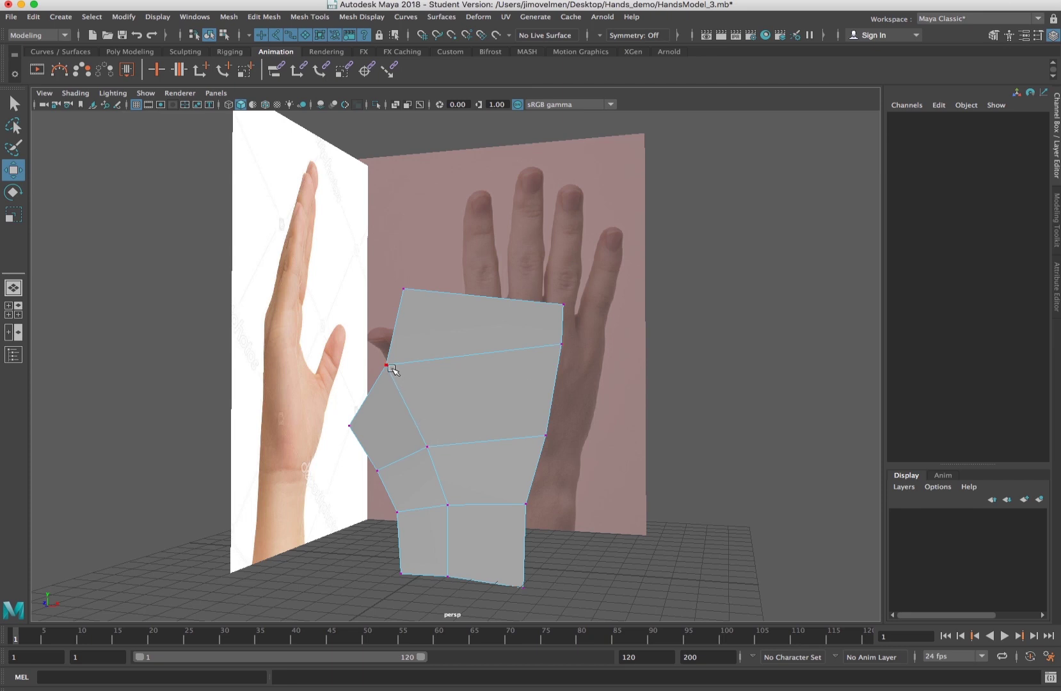
scroll(410, 372, up, 3)
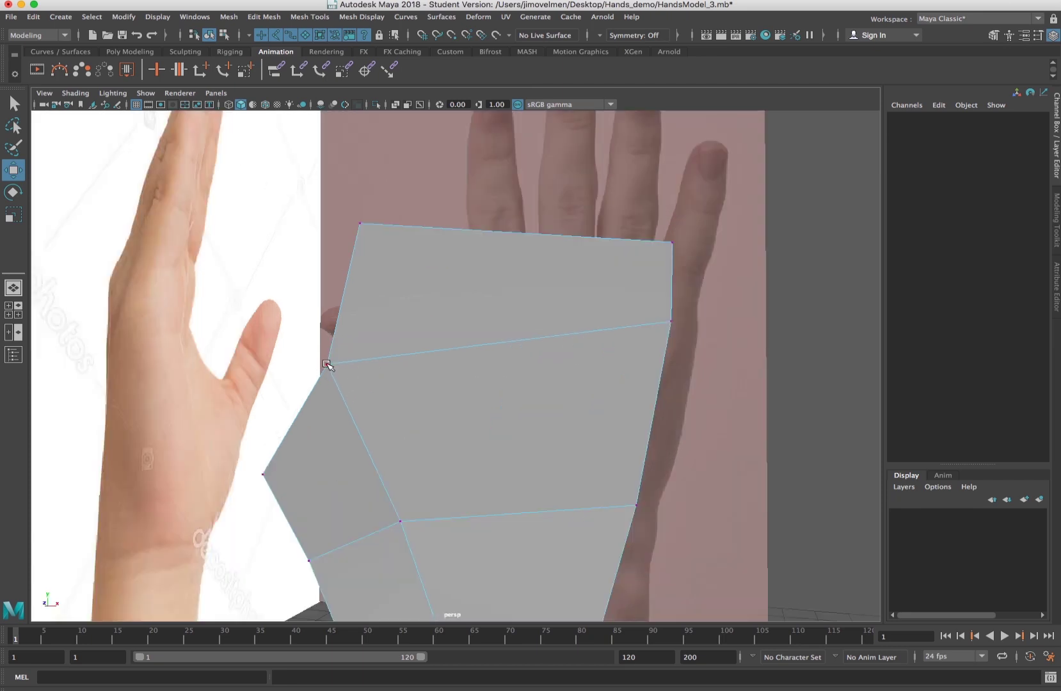
alt+middle_drag(457, 368, 458, 245)
alt+drag(458, 246, 466, 336)
scroll(466, 336, down, 5)
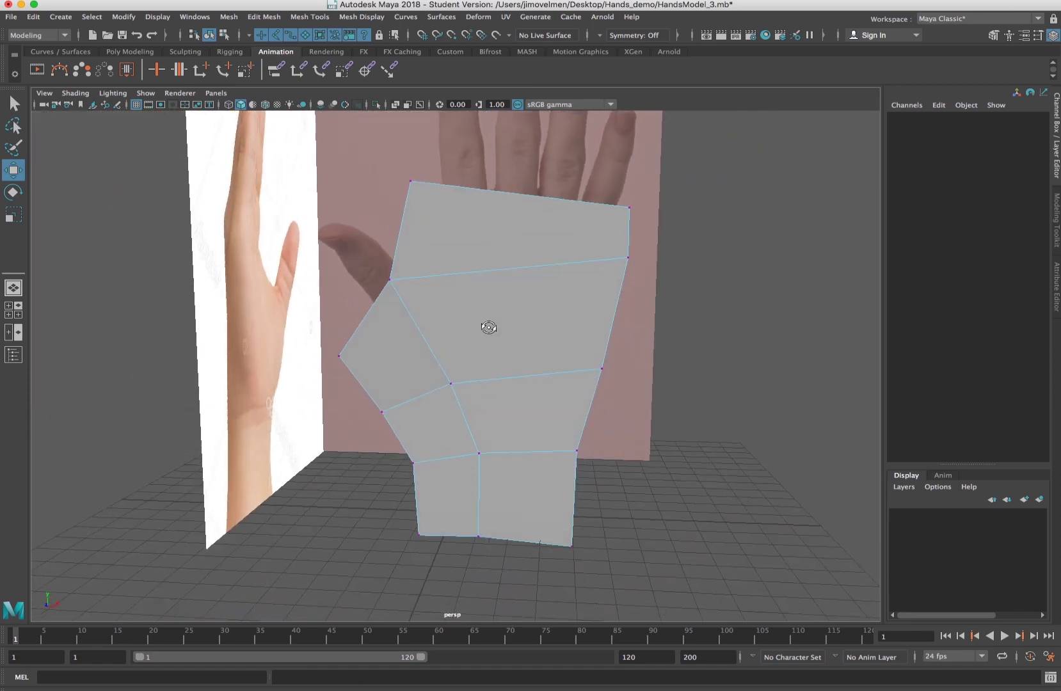
alt+drag(552, 404, 505, 403)
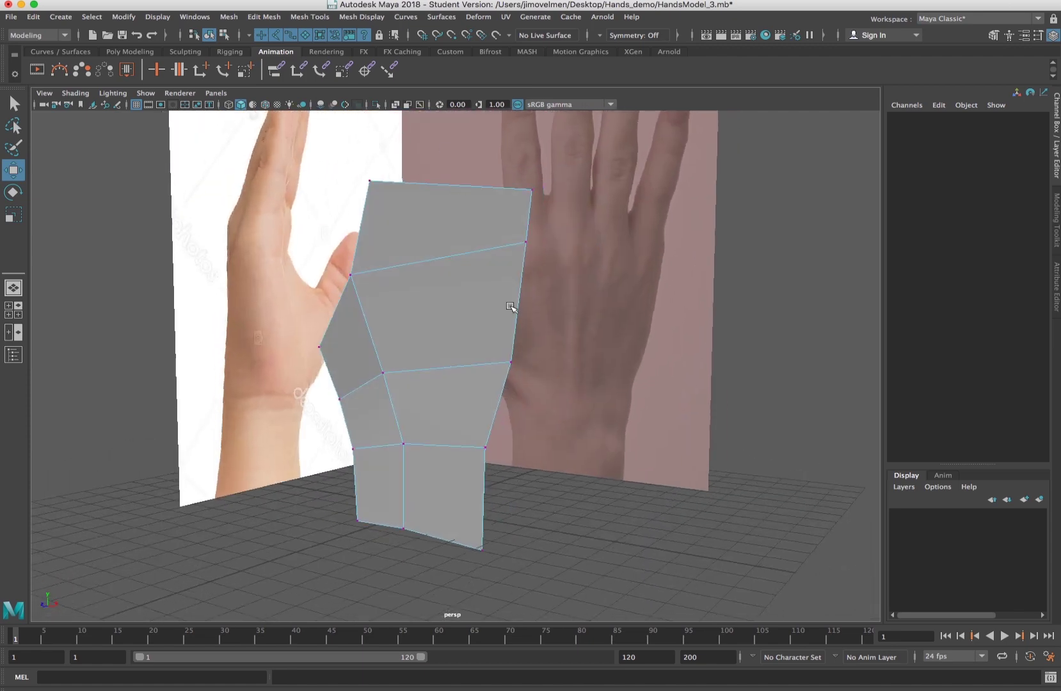
alt+drag(600, 306, 502, 303)
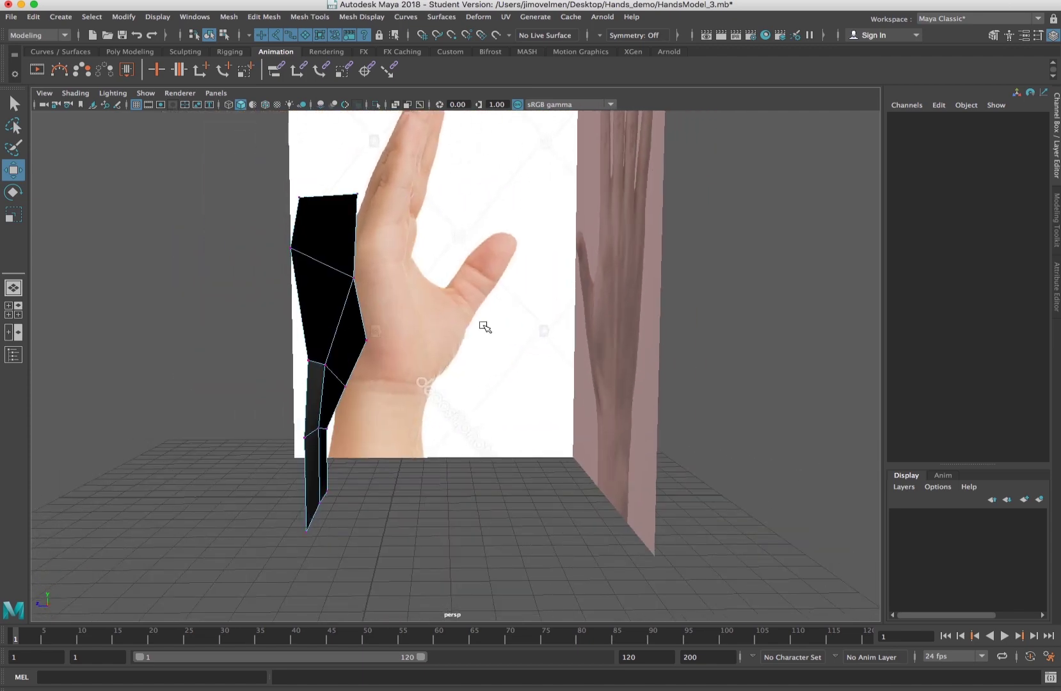
alt+drag(400, 332, 425, 181)
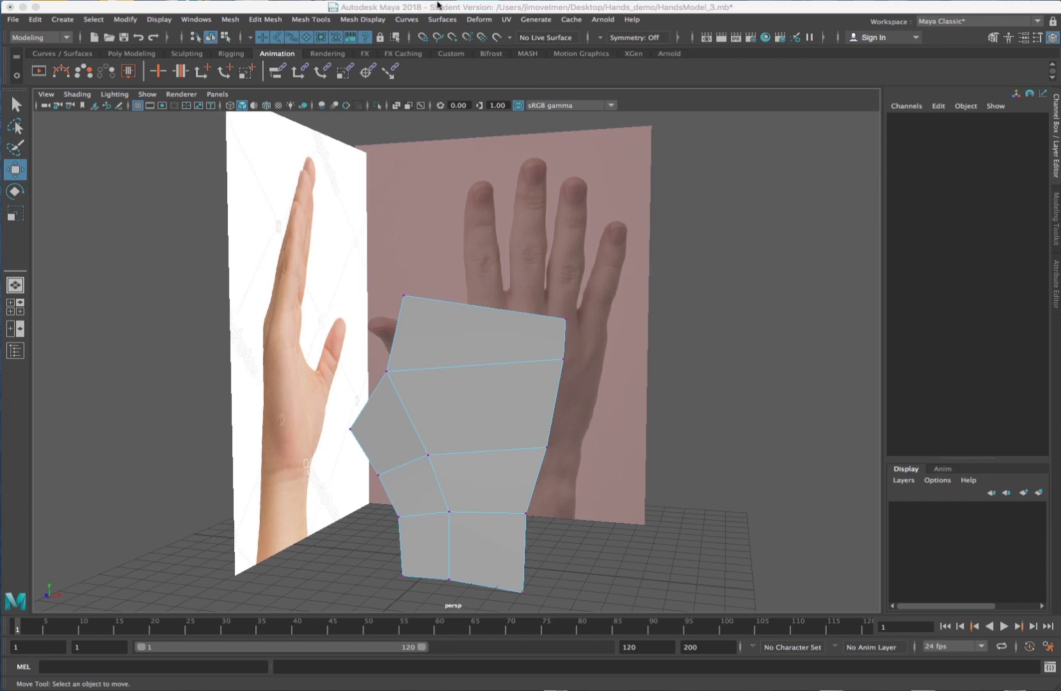
alt+drag(624, 292, 590, 285)
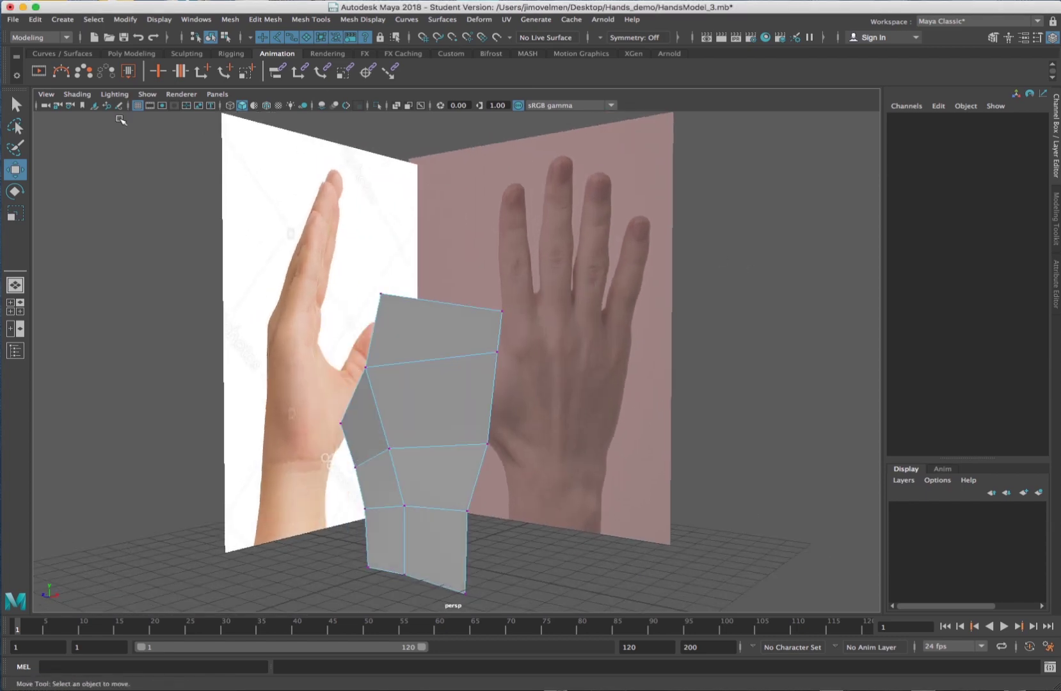
Select the back-of-hand reference image plane with the Select tool and open its attributes
click(17, 104)
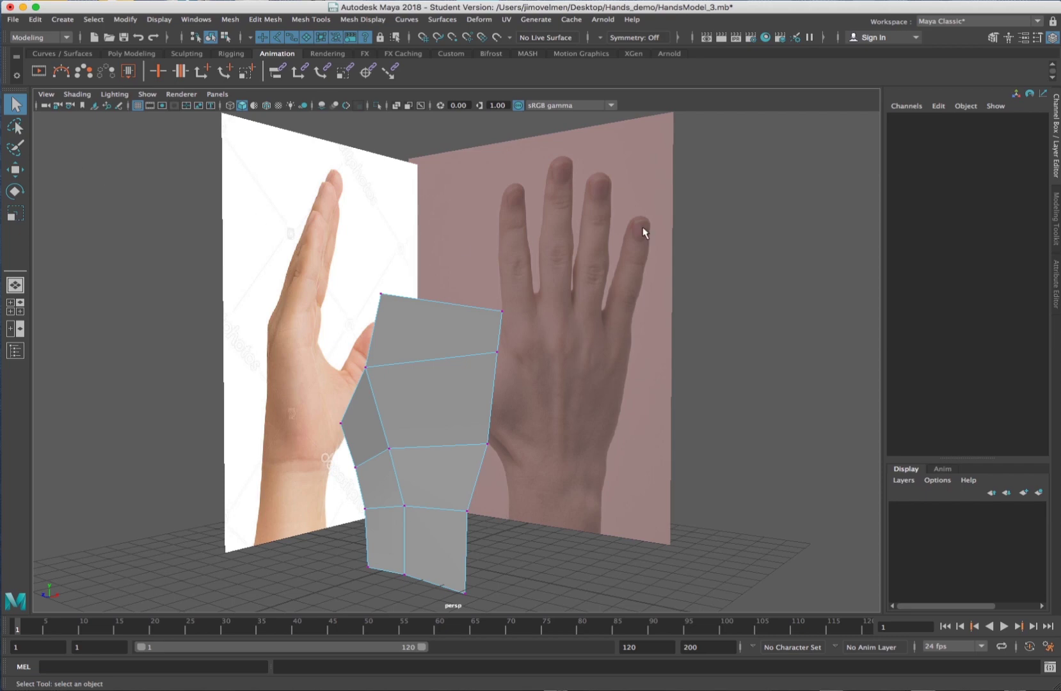
alt+drag(707, 230, 608, 269)
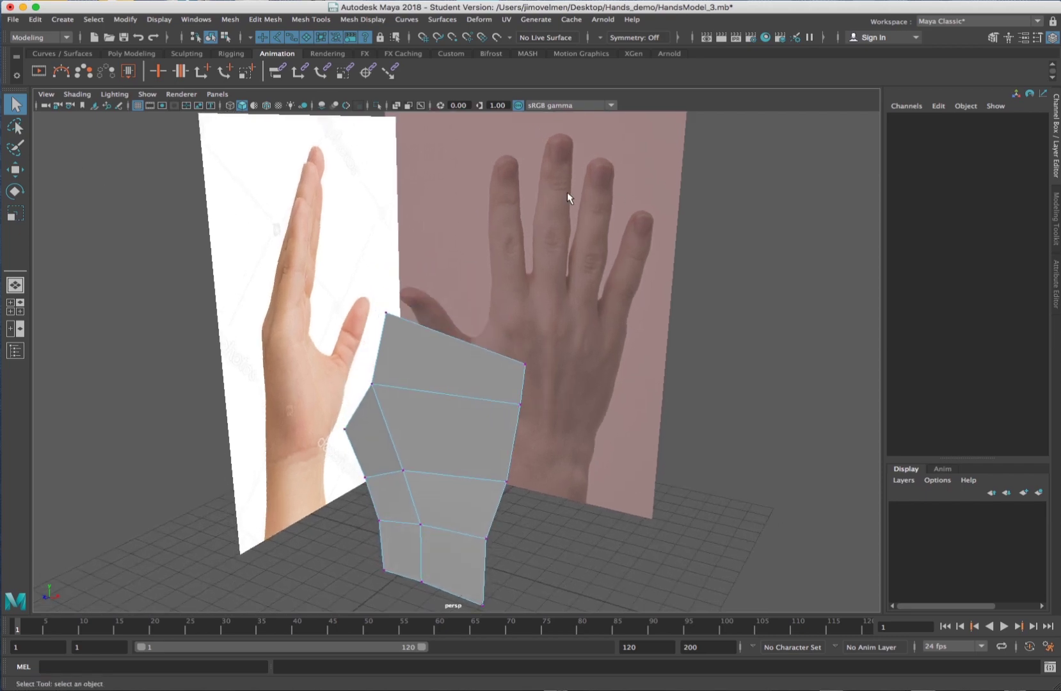
alt+middle_drag(708, 195, 725, 216)
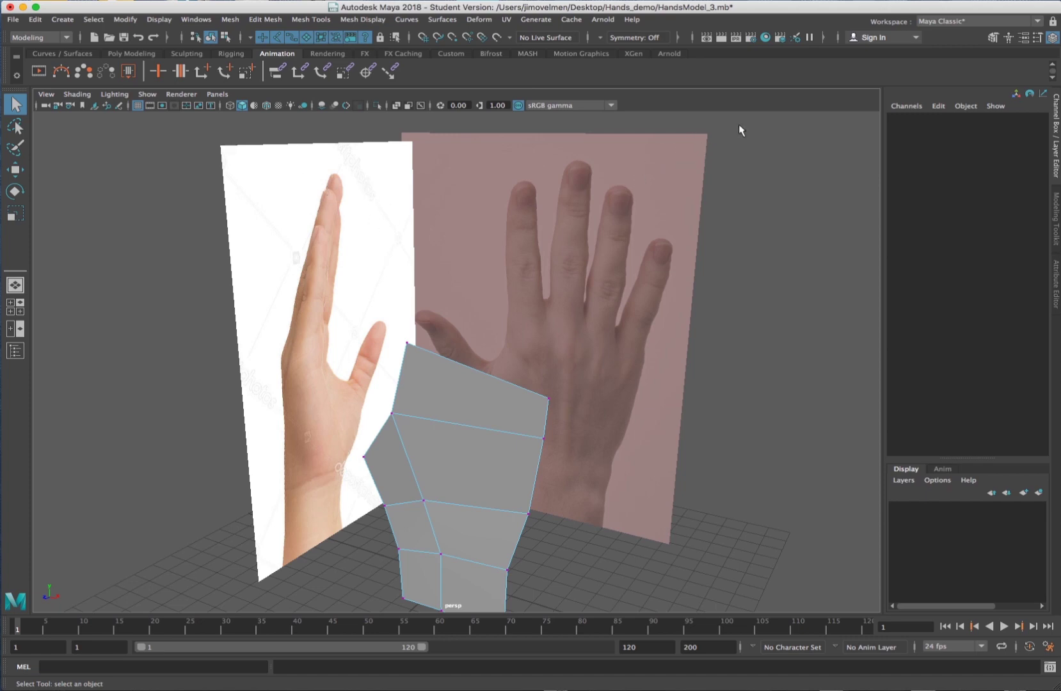
click(695, 171)
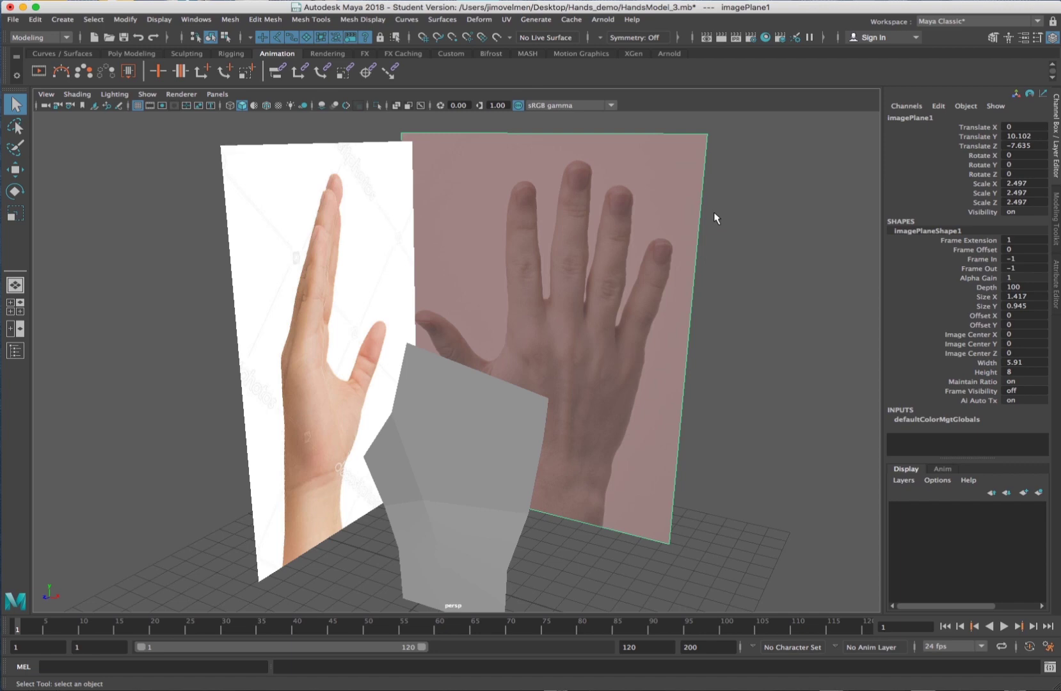
alt+drag(632, 274, 671, 249)
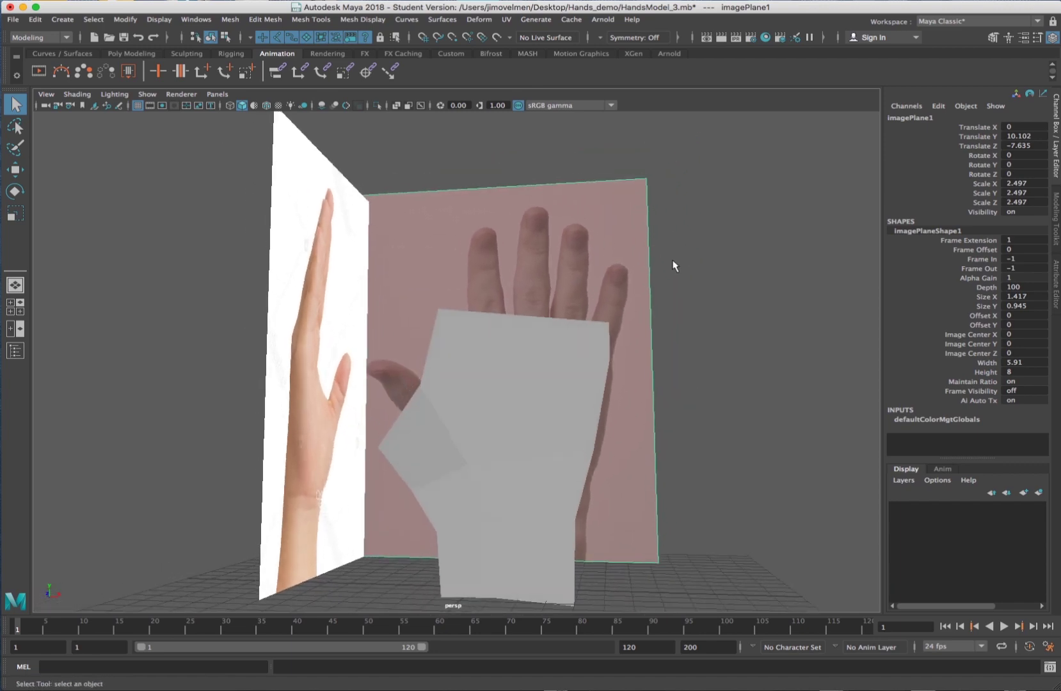
alt+drag(529, 210, 453, 210)
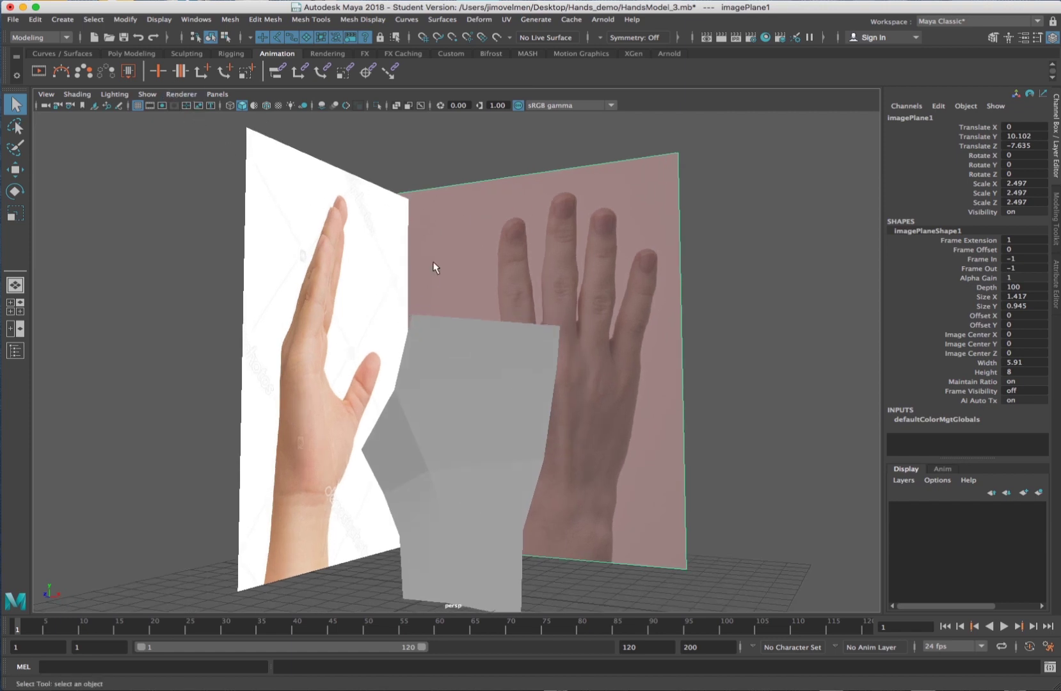
key(ctrl+a)
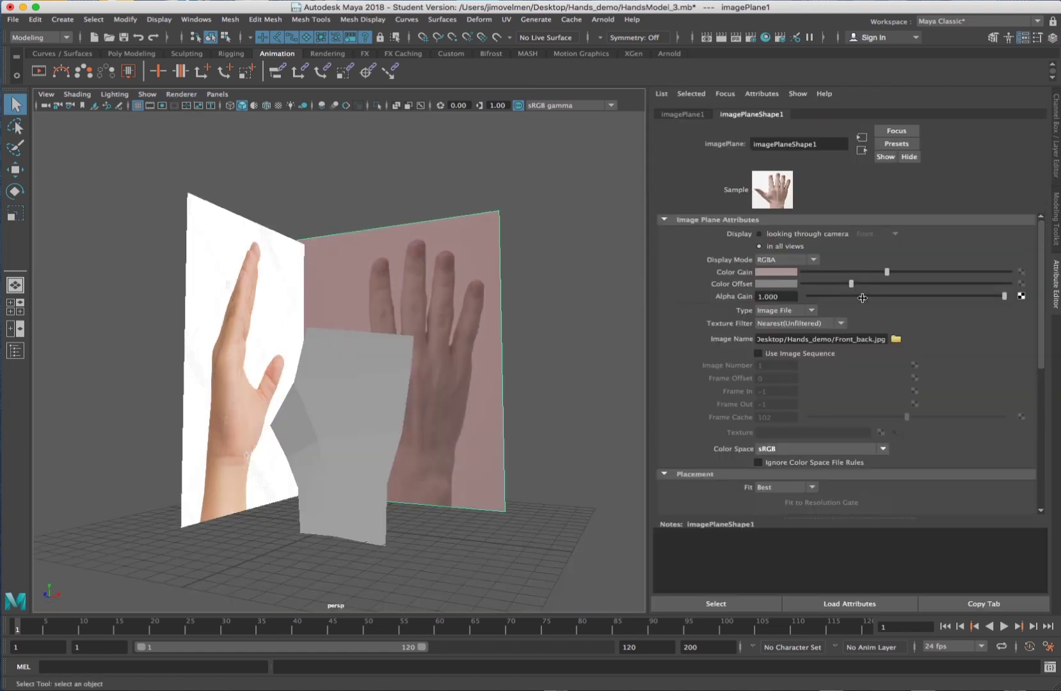
Tint the back-of-hand image plane's Color Gain a muted yellow with hue 52.138 and low saturation, and fine-tune its brightness
click(771, 273)
click(736, 305)
mouse_move(755, 318)
mouse_down()
mouse_move(786, 318)
mouse_move(737, 318)
mouse_up()
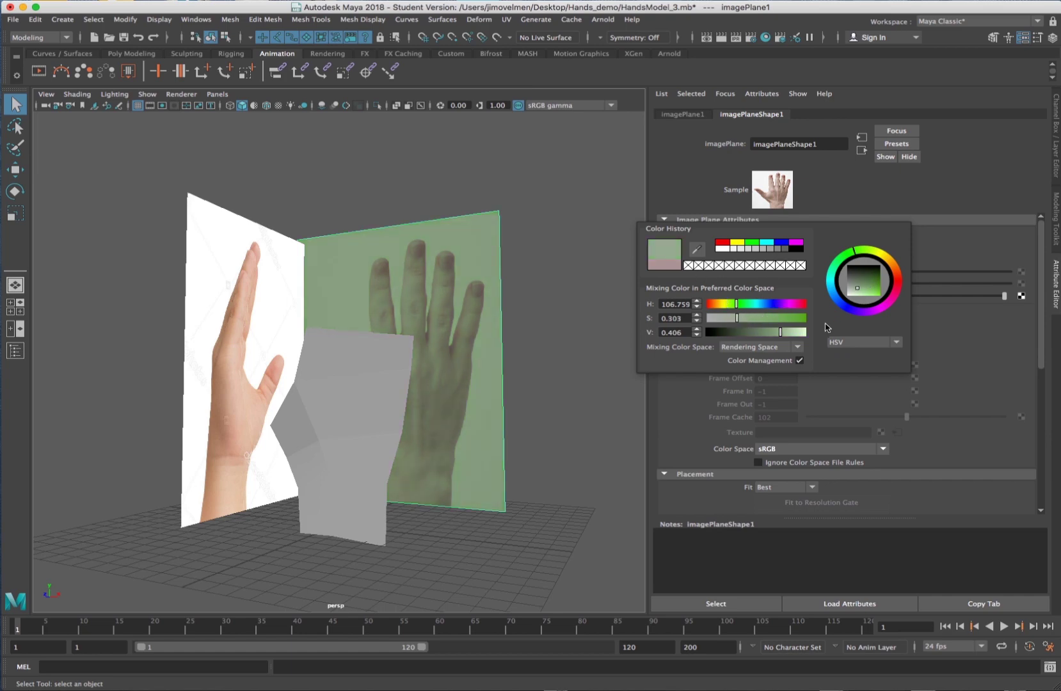
click(722, 305)
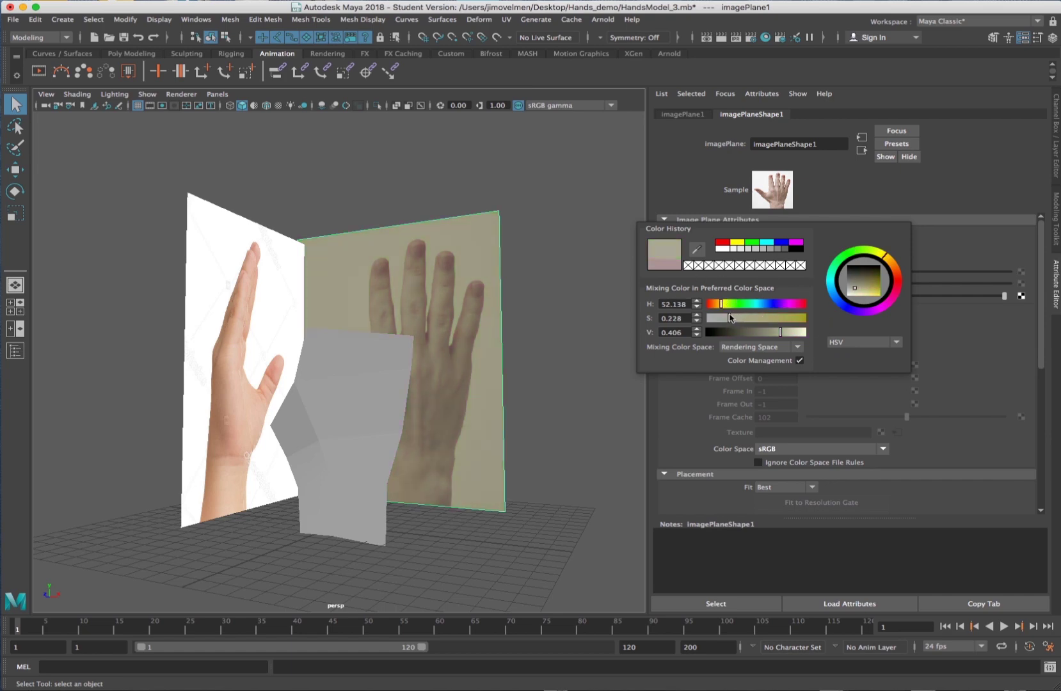
drag(732, 318, 730, 318)
drag(886, 272, 880, 272)
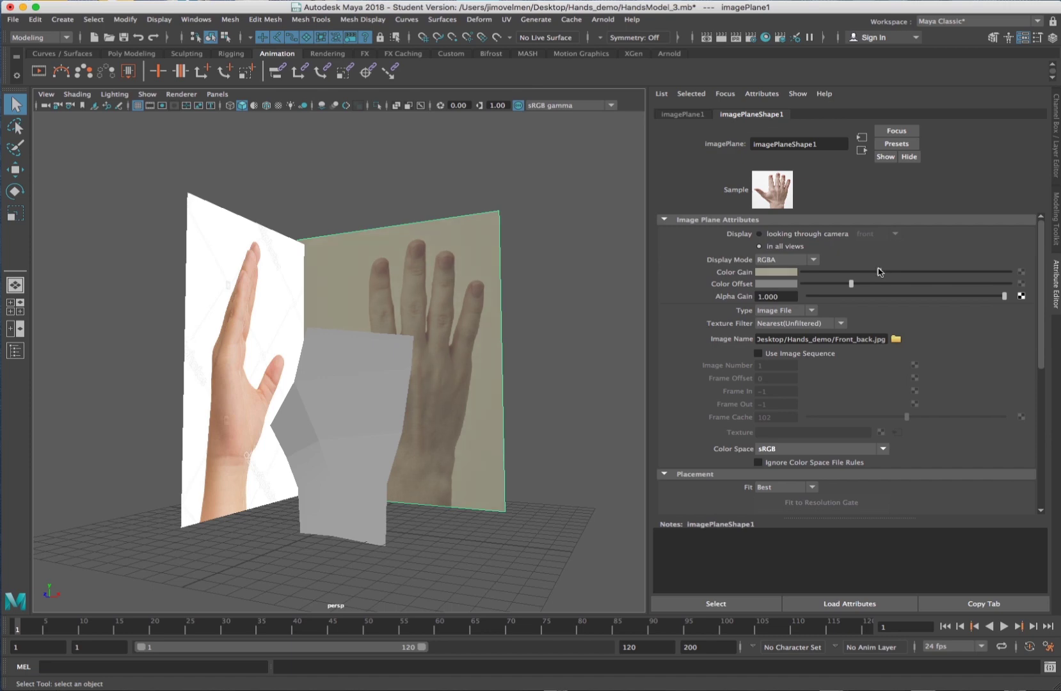
Select the palm mesh and check its contrast with the tinted back-of-hand reference in the front view
click(341, 392)
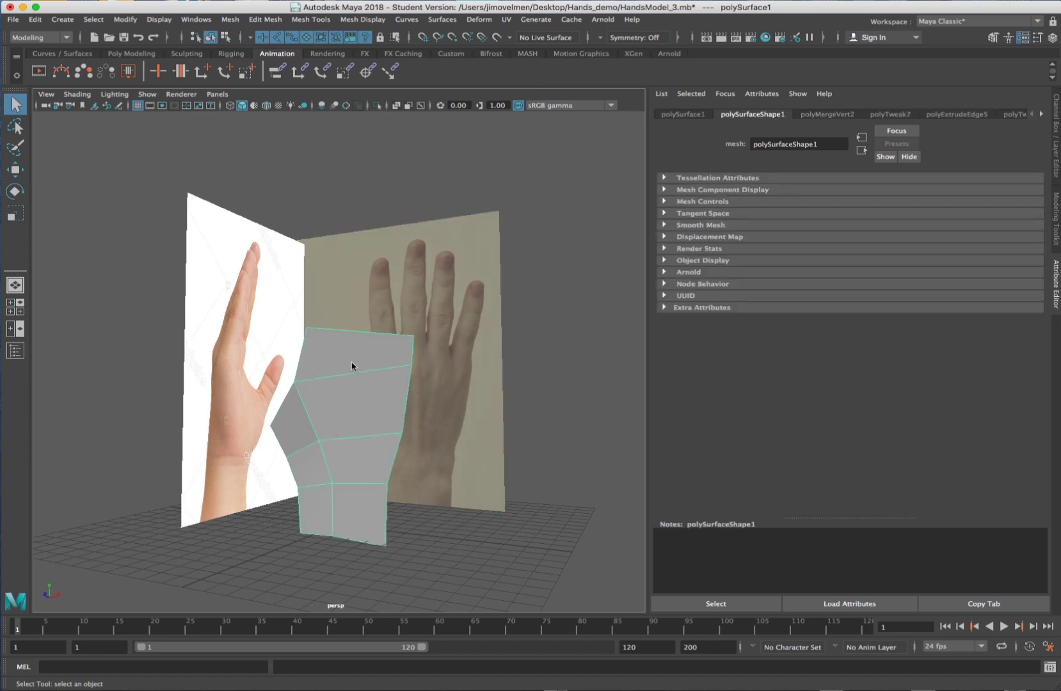
key(space)
key(space)
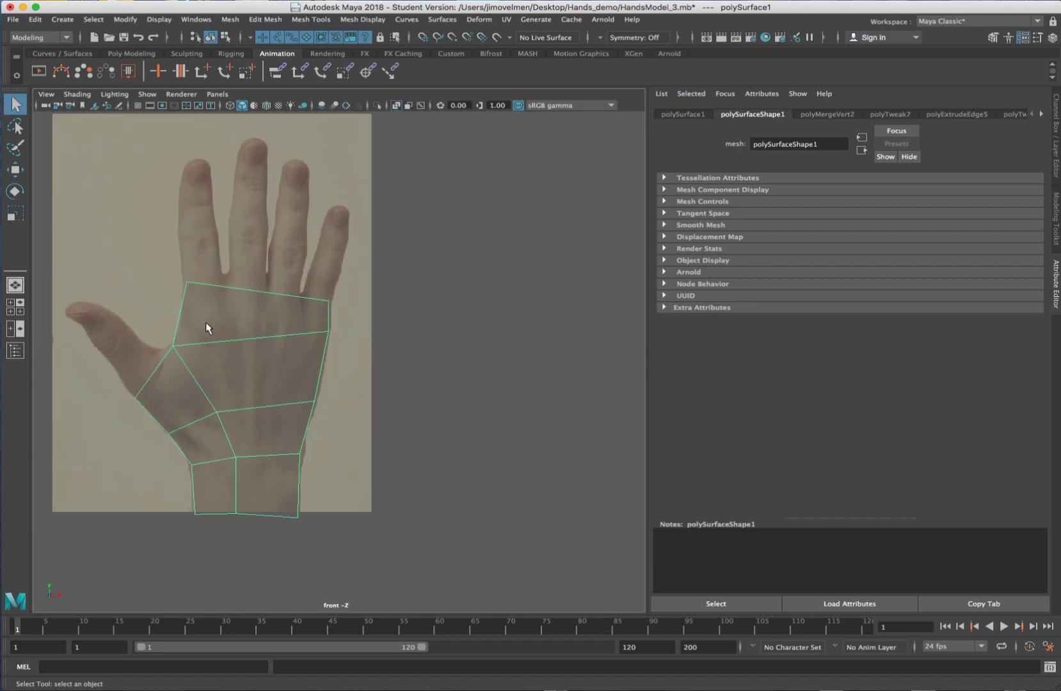
key(space)
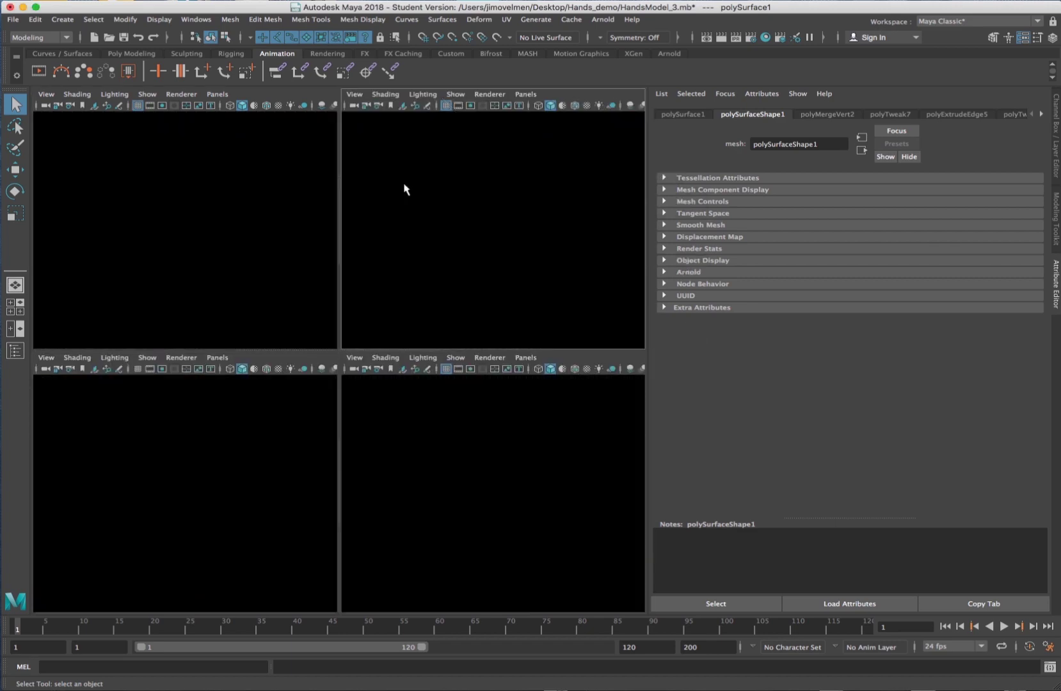
key(space)
Tint the side-view image plane's Color Gain a dim, muted yellow and raise its Color Offset slightly
click(214, 199)
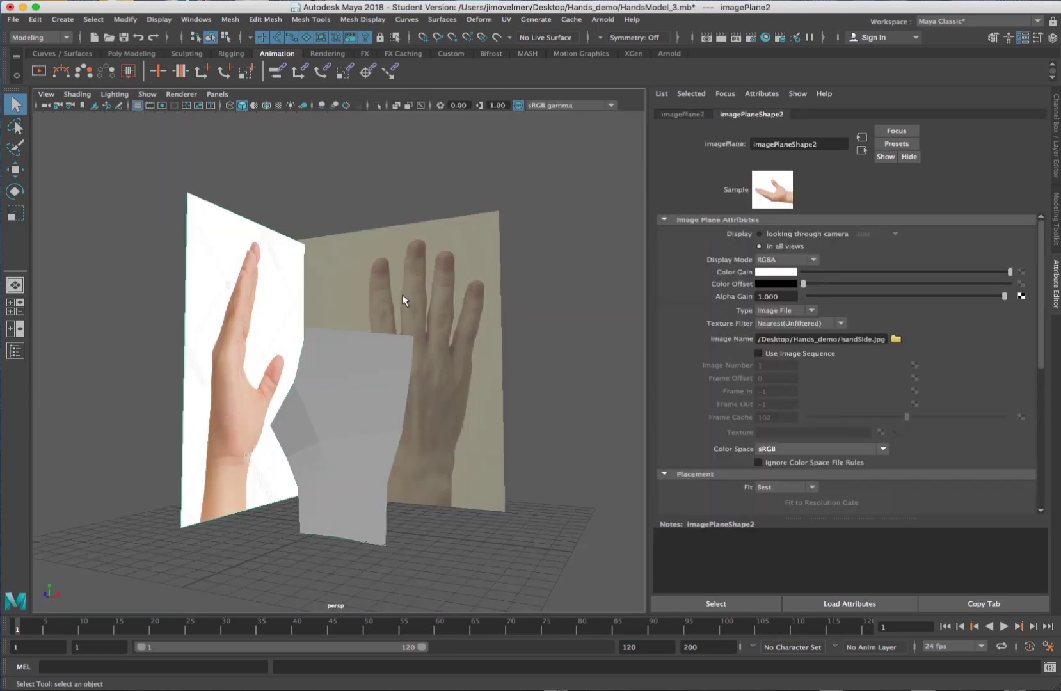
click(776, 272)
drag(792, 323, 838, 335)
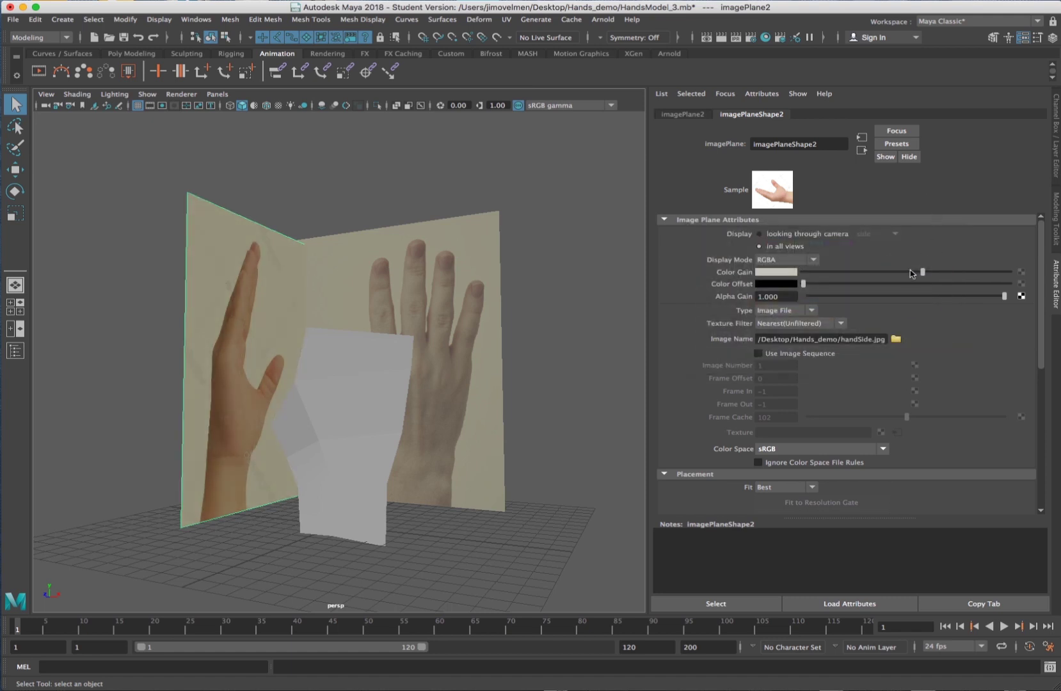
drag(912, 274, 837, 286)
click(843, 286)
click(563, 275)
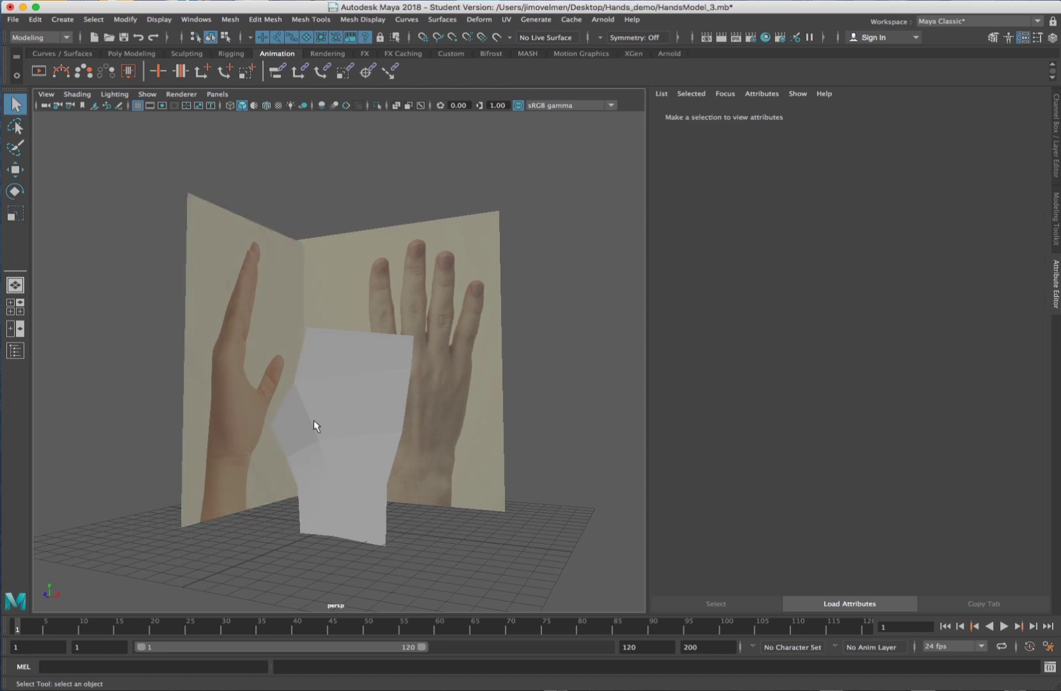
Select the palm mesh and show it full size in the front view
click(308, 423)
key(space)
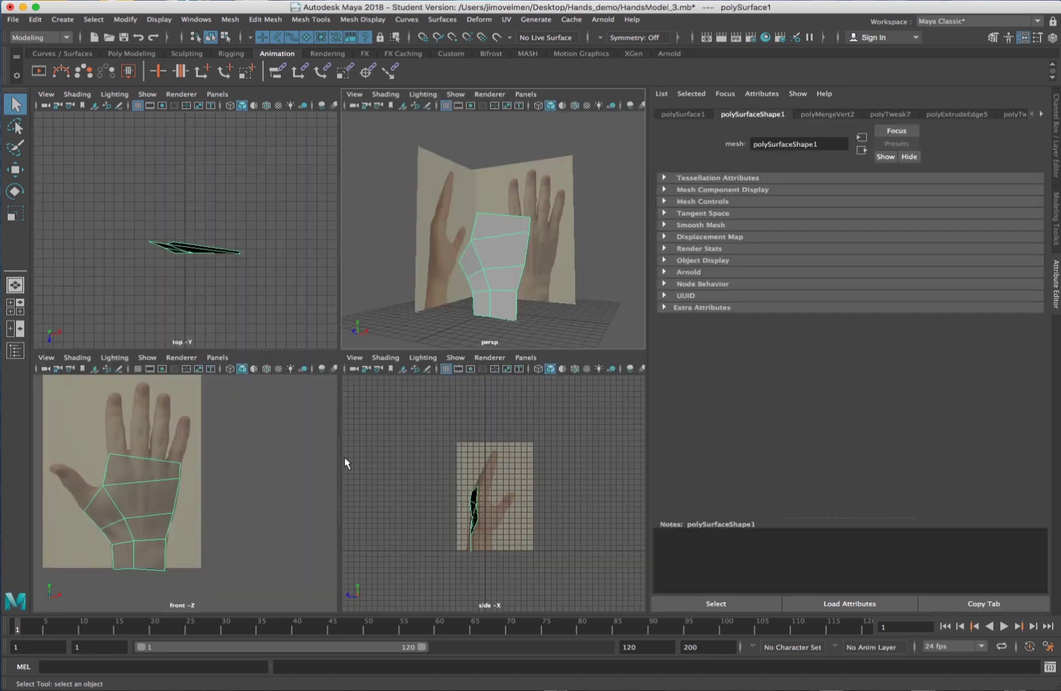
key(space)
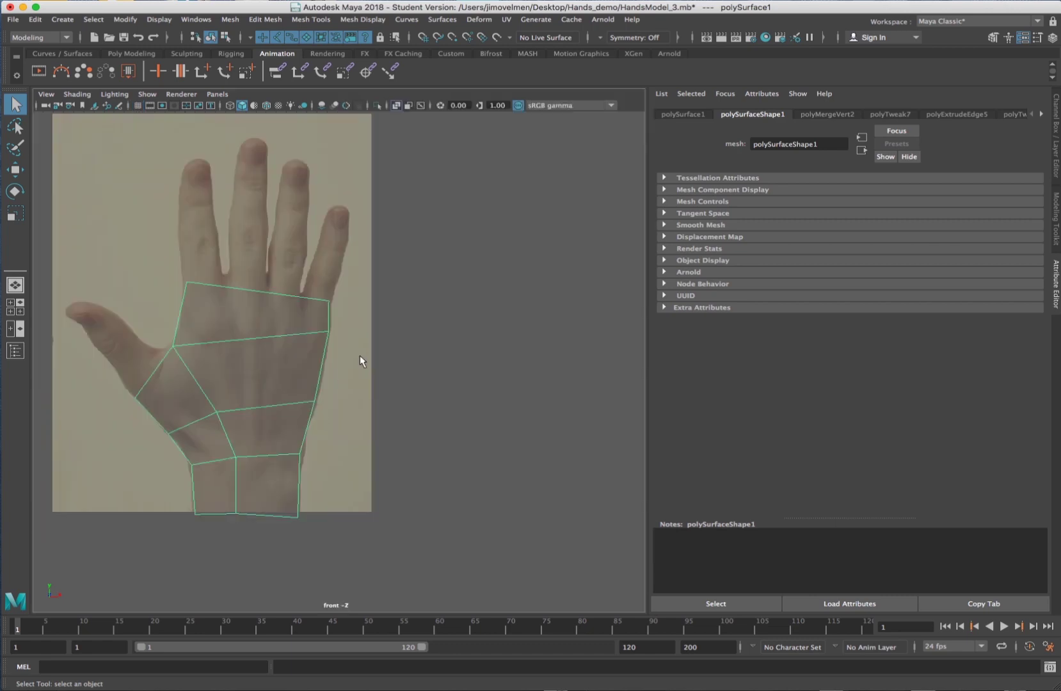
Turn X-Ray shading off and back on in the front view to compare the opaque and see-through mesh
click(67, 94)
mouse_move(45, 94)
mouse_move(77, 94)
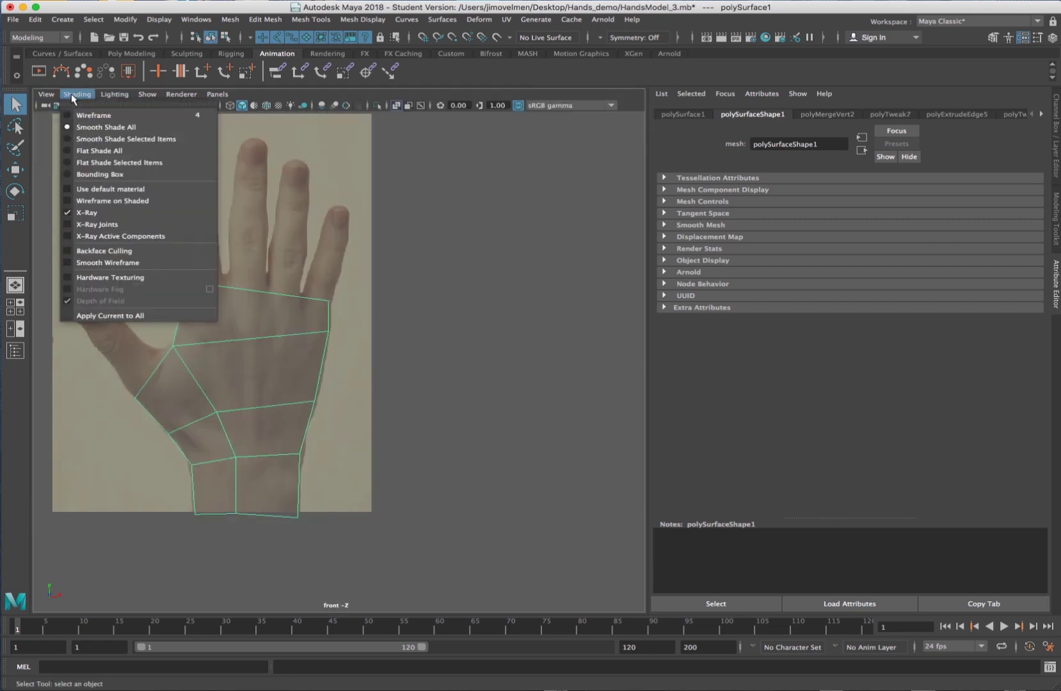
click(117, 217)
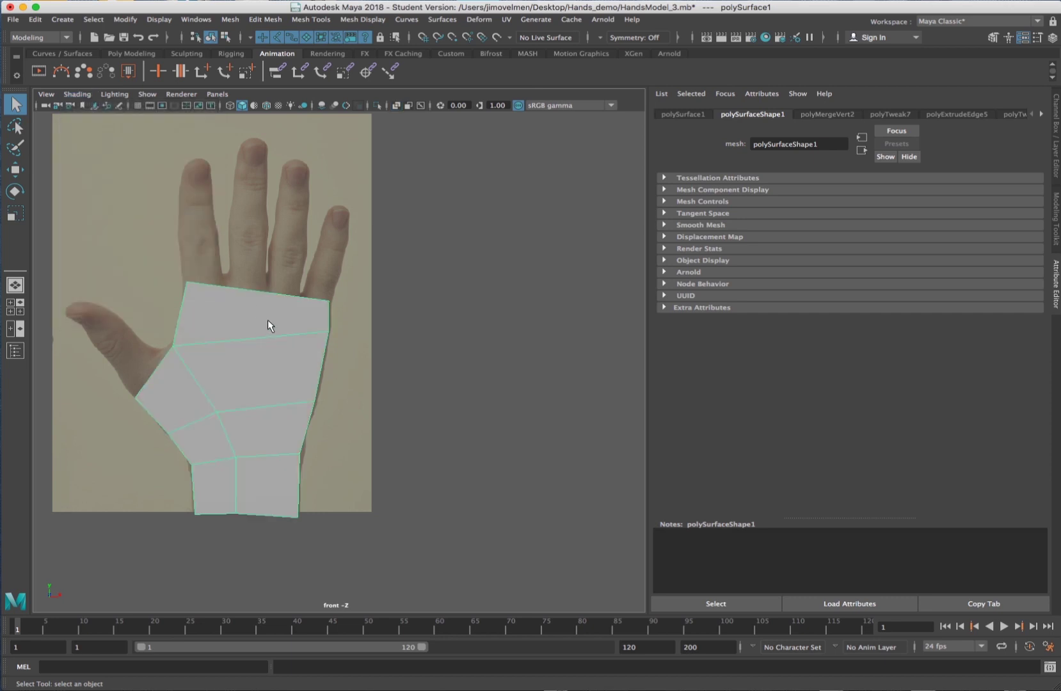
click(76, 94)
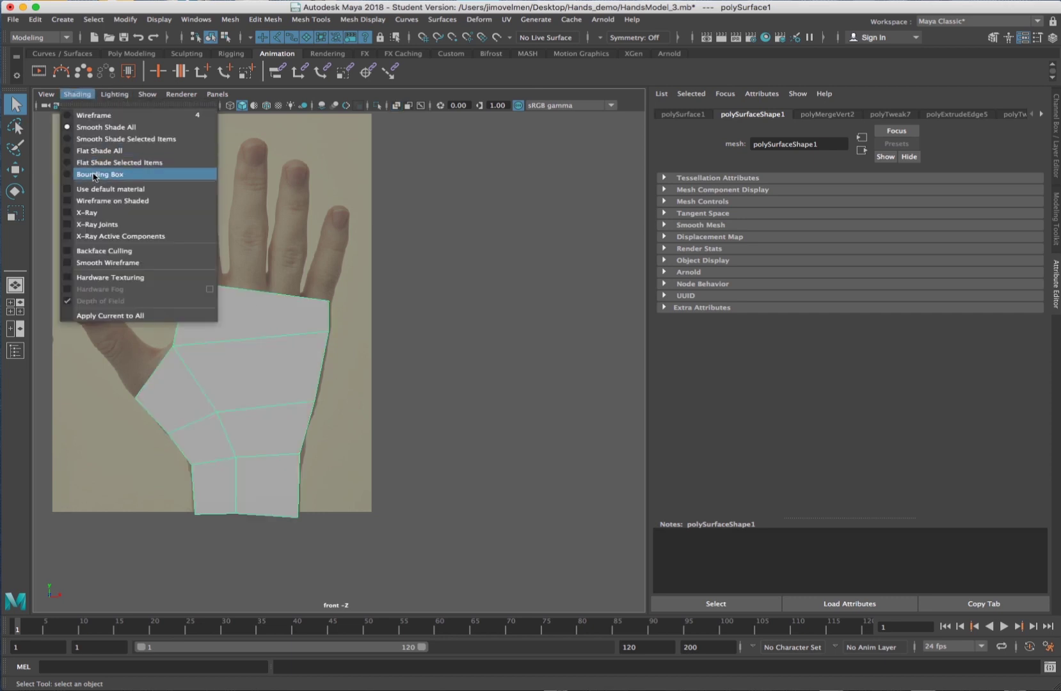
click(96, 214)
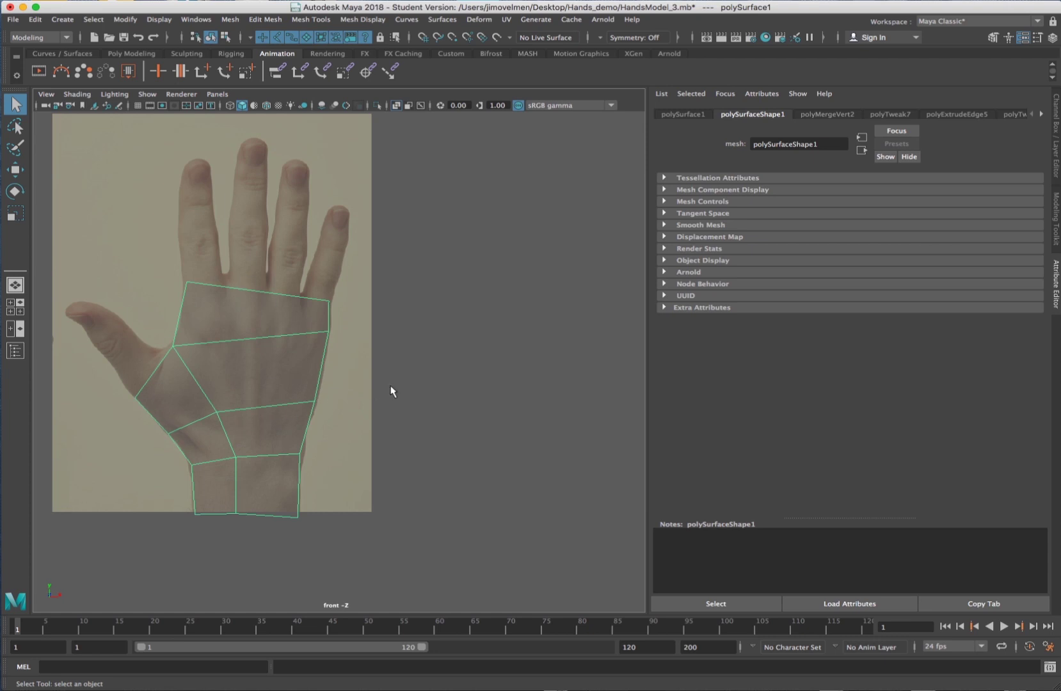
In the side view, move the palm mesh's outer-edge vertex beside the mid-palm toward the outline of the hand reference
key(space)
key(space)
key(space)
key(space)
scroll(160, 367, up, 4)
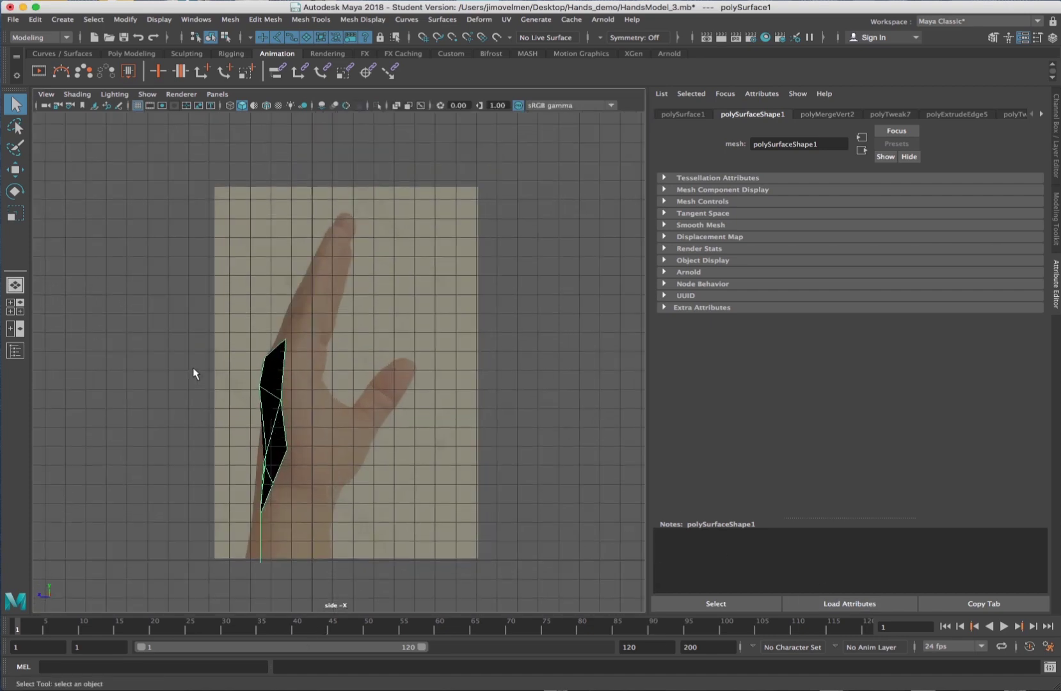
alt+middle_drag(287, 406, 315, 348)
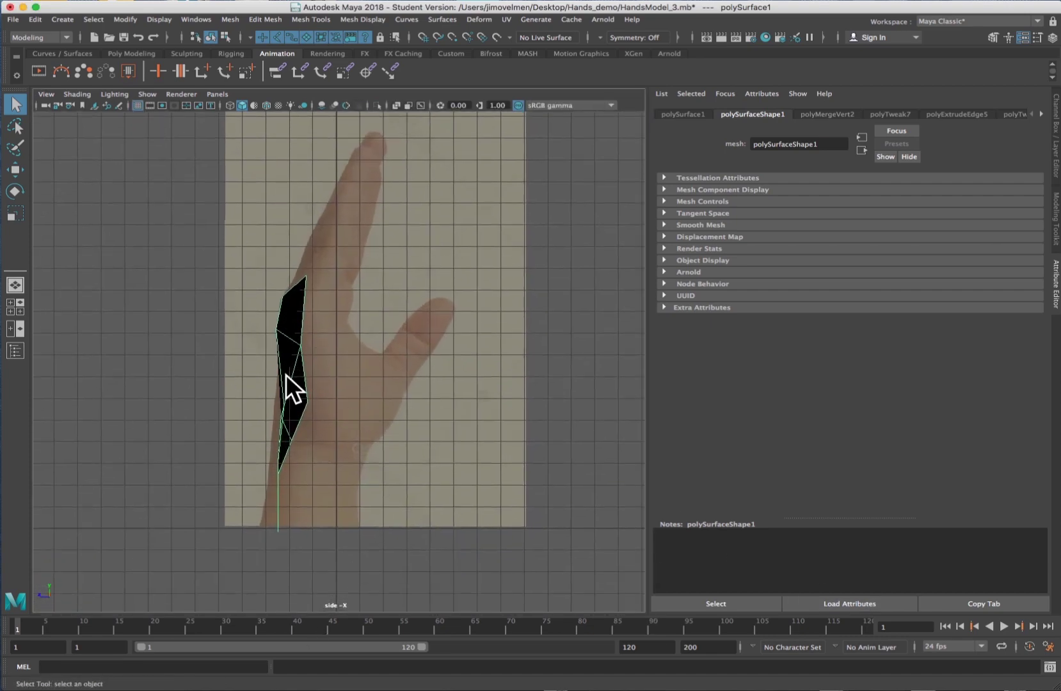
right_drag(287, 345, 246, 347)
click(308, 344)
key(w)
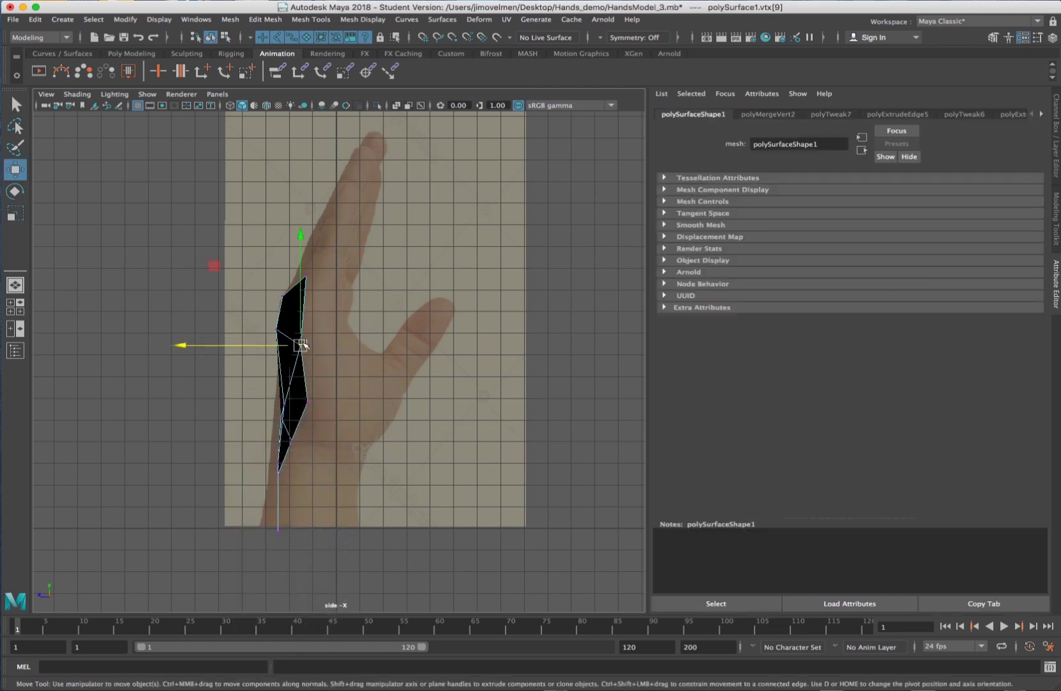
drag(284, 405, 275, 407)
Move the wrist's outer vertex out toward the forearm outline and nudge the two mid-palm vertices slightly outward in the side view
scroll(277, 413, up, 5)
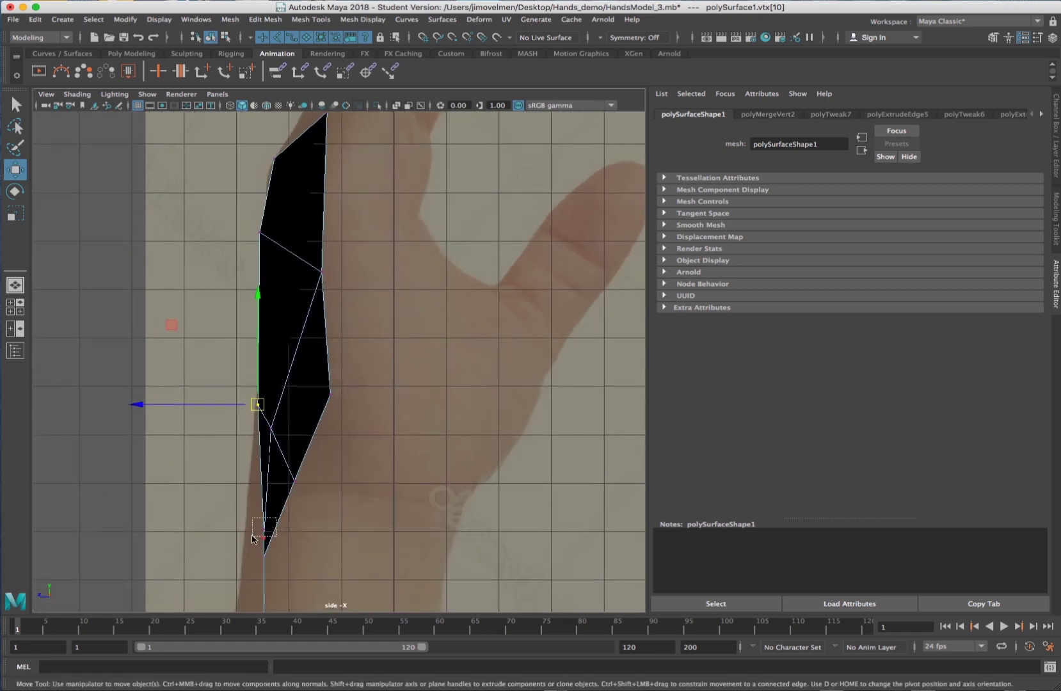
click(263, 529)
drag(264, 530, 251, 530)
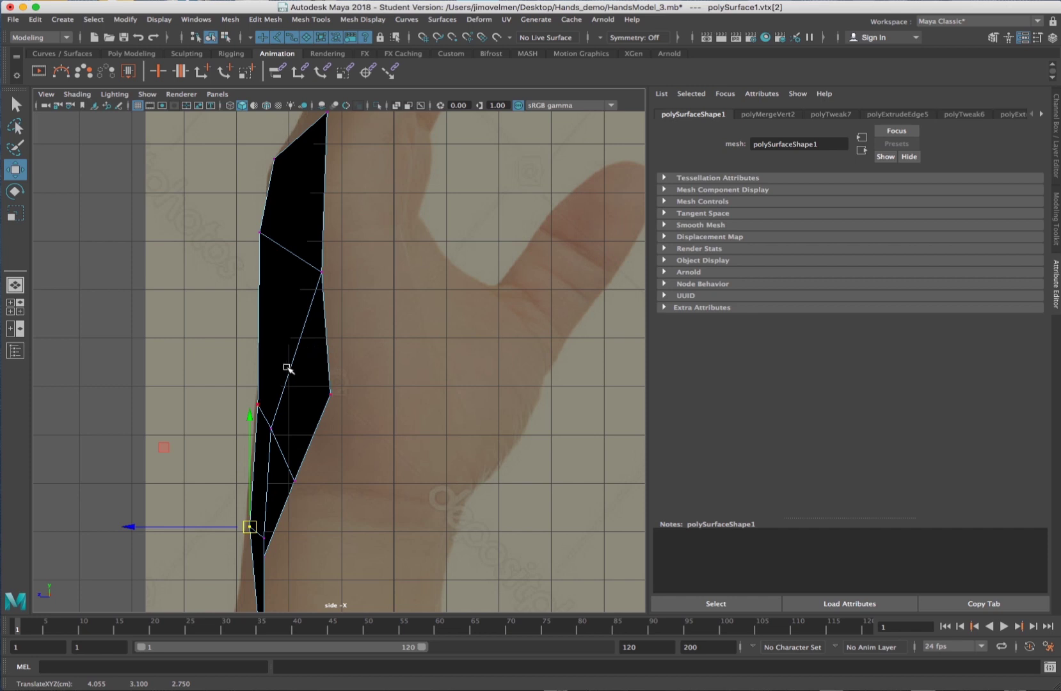
click(258, 403)
drag(262, 401, 256, 401)
click(327, 395)
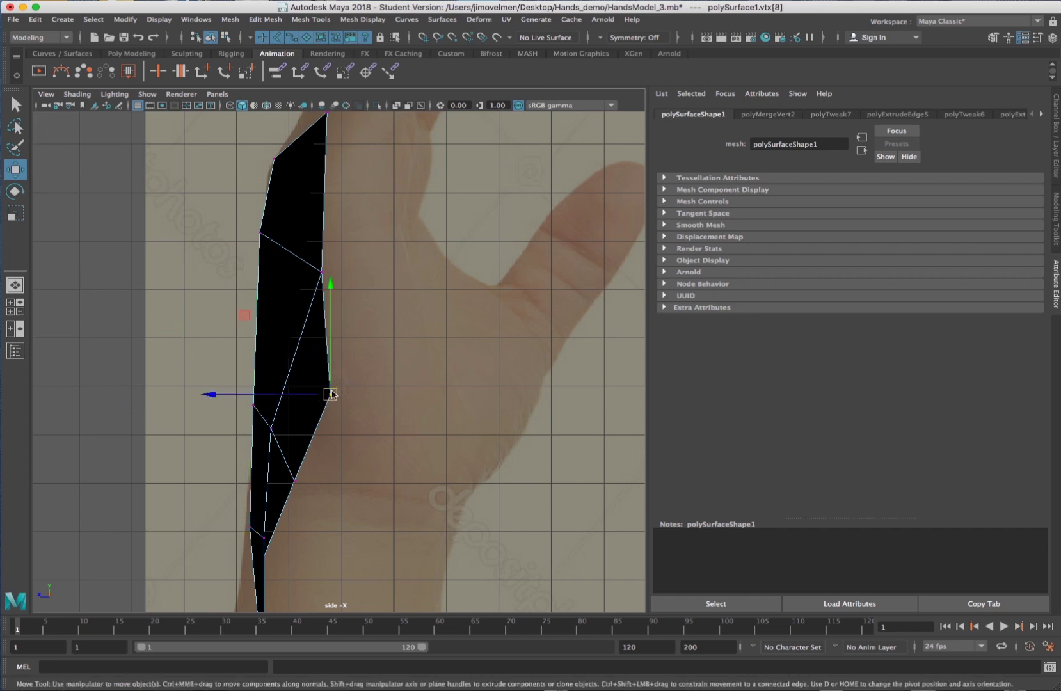
Turn on X-Ray shading in the side view and fit the upper palm vertices to the outline of the hand reference
click(77, 94)
click(116, 213)
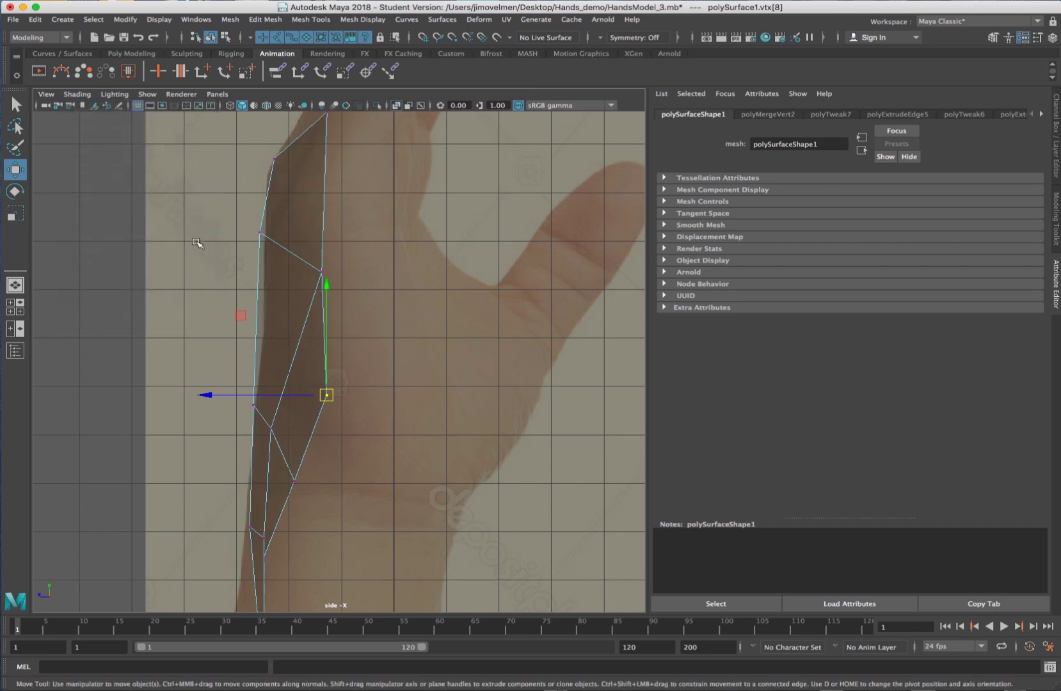
click(263, 229)
drag(265, 225, 268, 220)
click(275, 159)
drag(274, 159, 266, 174)
click(254, 405)
click(249, 526)
Lower the palm's top vertex below the knuckles and move the bottom wrist vertices out to the forearm edge in the side view
alt+middle_drag(350, 200, 370, 279)
click(346, 191)
drag(346, 190, 336, 236)
alt+middle_drag(384, 246, 399, 66)
click(296, 580)
drag(296, 578, 261, 575)
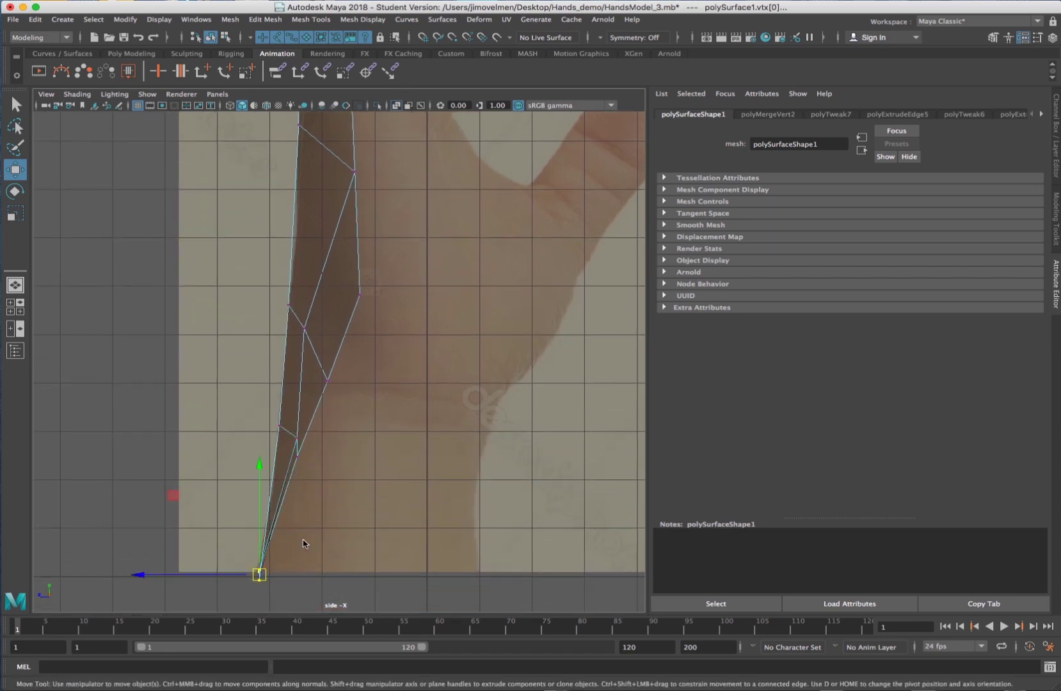
click(274, 550)
click(297, 464)
Examine how the whole palm mesh lines up with the hand references in the front and side views
key(space)
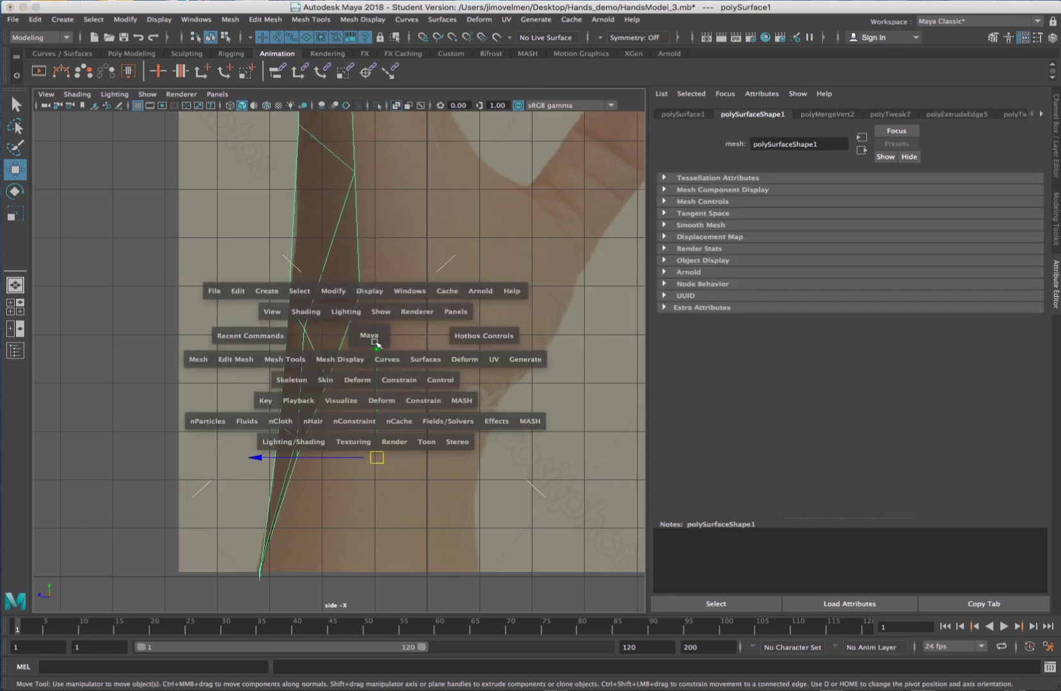
key(space)
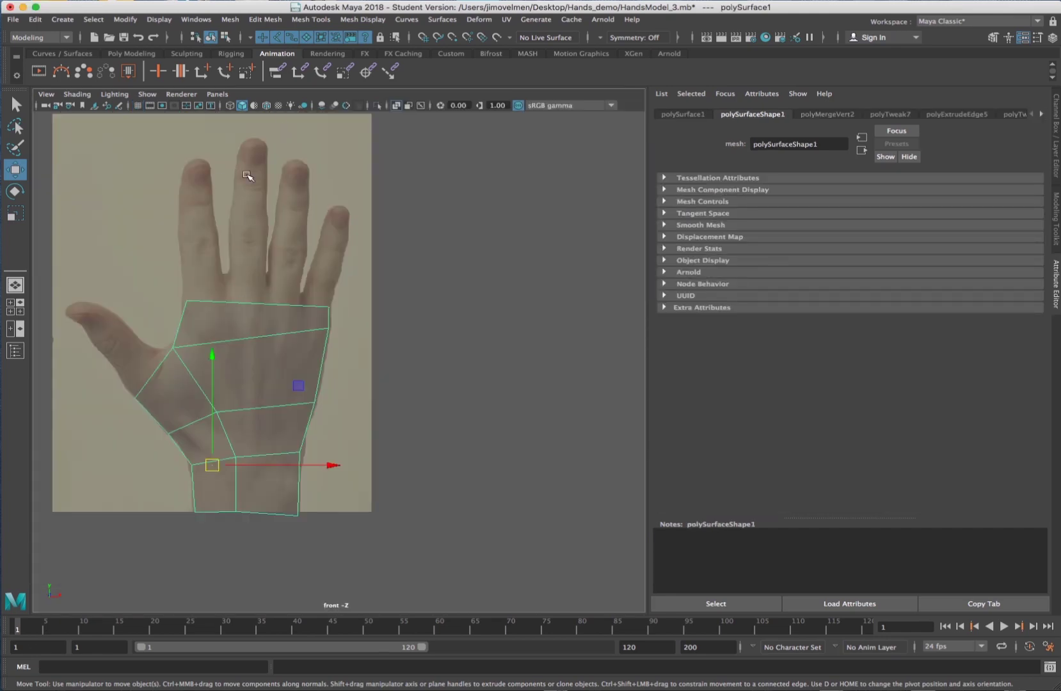
key(space)
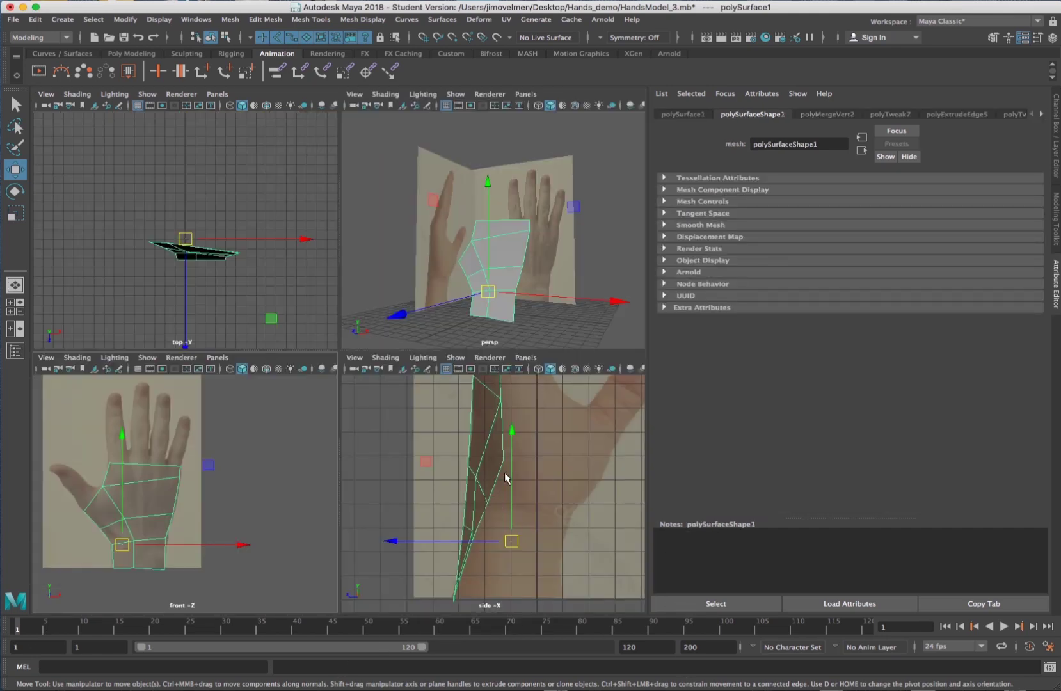
key(space)
key(space)
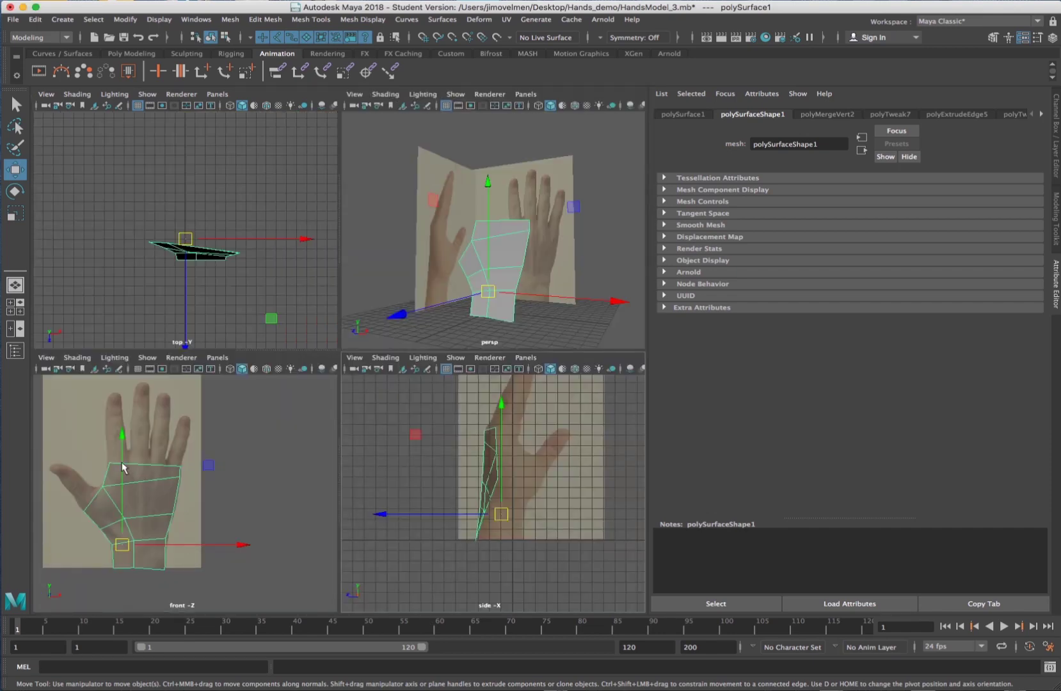
key(space)
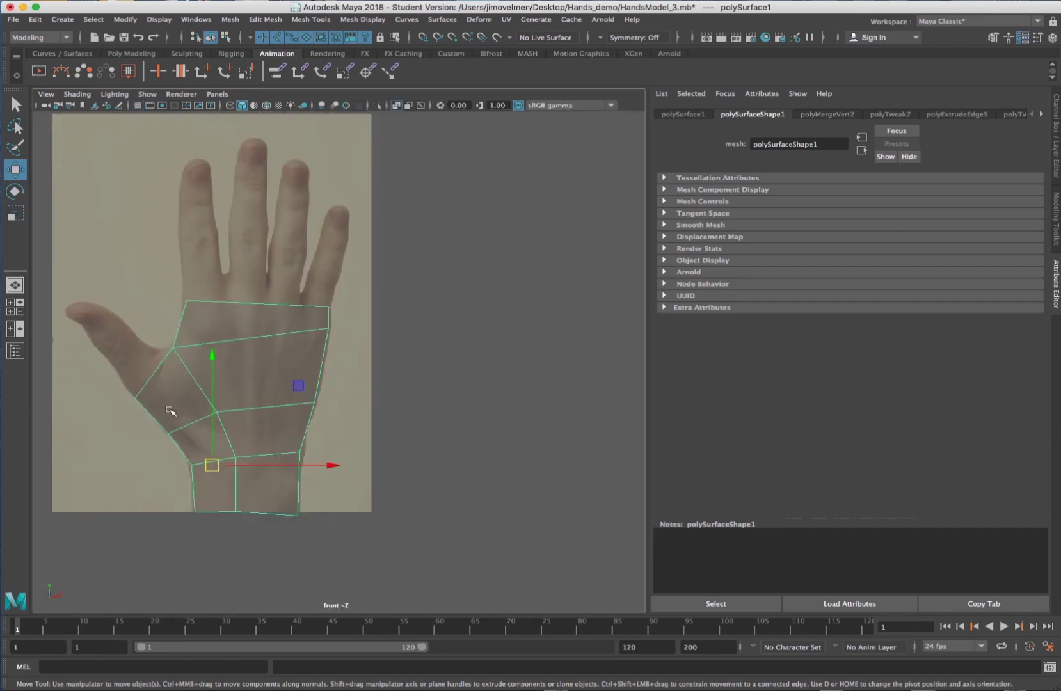
scroll(156, 362, up, 5)
alt+middle_drag(215, 405, 328, 353)
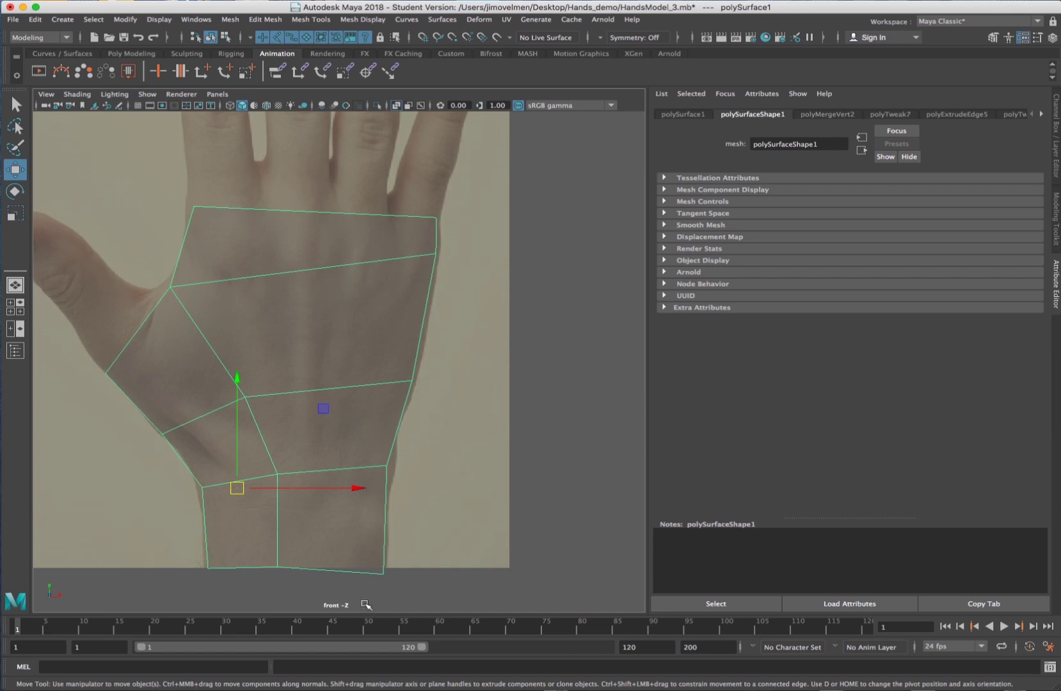
key(space)
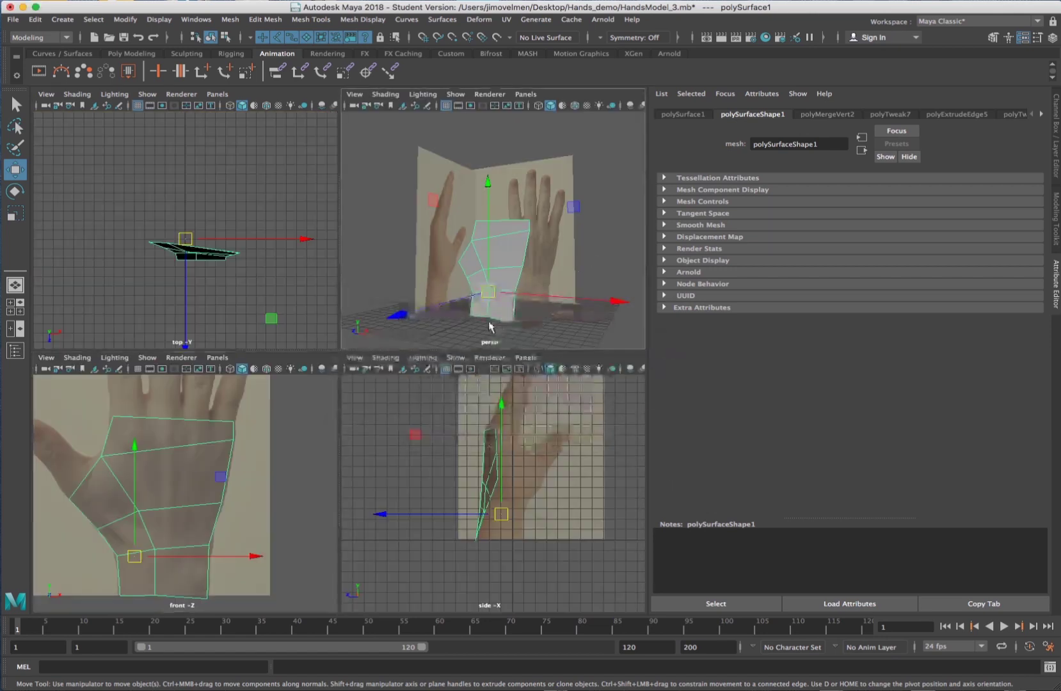
key(space)
key(space)
key(space)
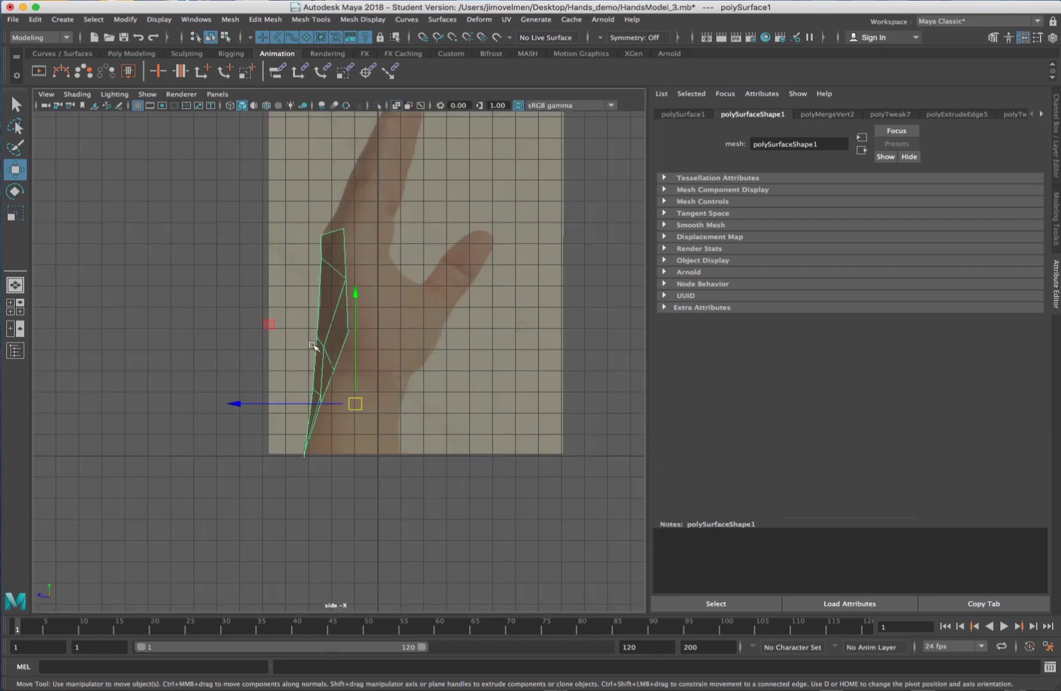
scroll(291, 349, up, 5)
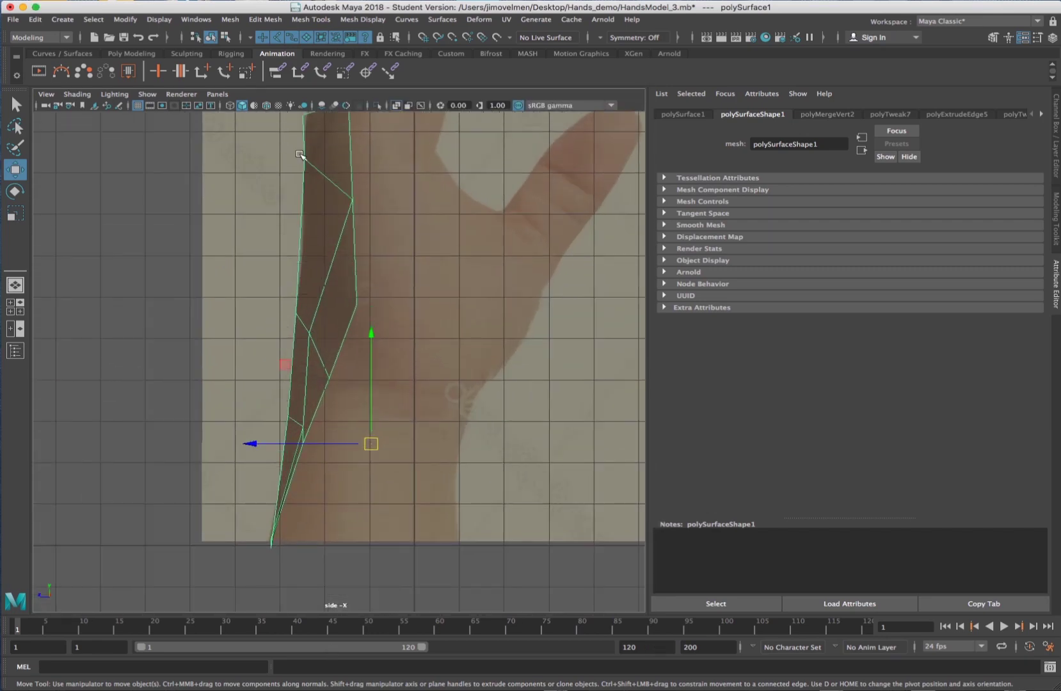
right_drag(308, 161, 249, 160)
click(308, 163)
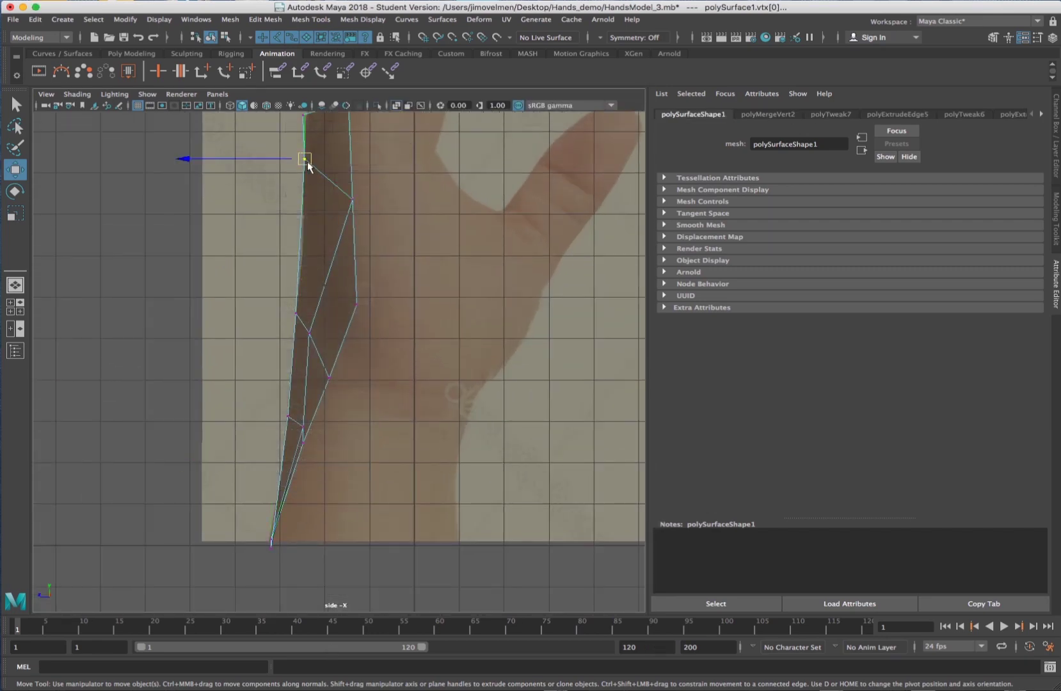
Show the palm mesh with smooth mesh preview in the perspective view and view its curvature from the side
key(space)
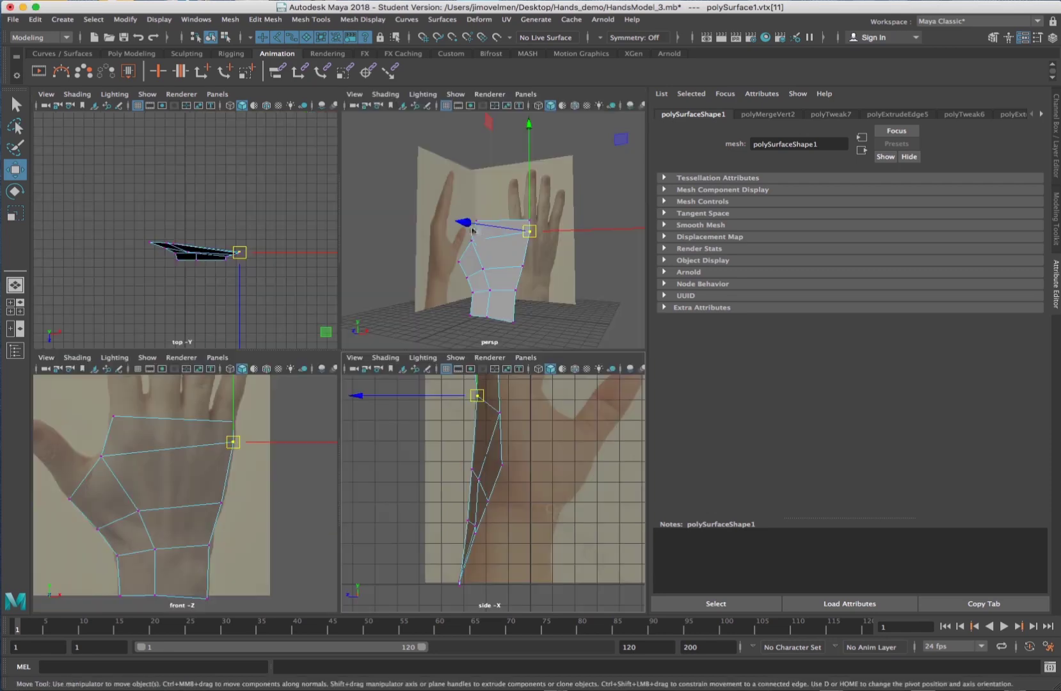
key(space)
alt+drag(450, 312, 366, 430)
right_drag(324, 424, 384, 408)
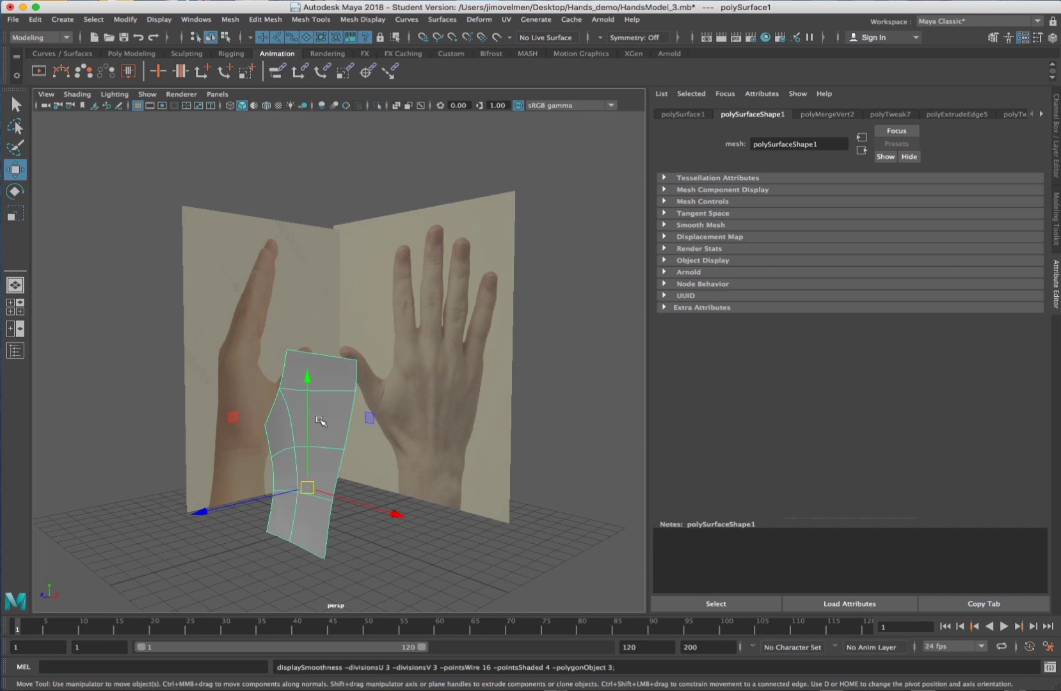
click(398, 542)
alt+drag(405, 550, 321, 344)
Select the palm mesh's entire border edge loop and shift it slightly backward along the Z axis
click(295, 359)
right_drag(295, 360, 296, 350)
click(296, 350)
drag(252, 351, 258, 351)
click(305, 415)
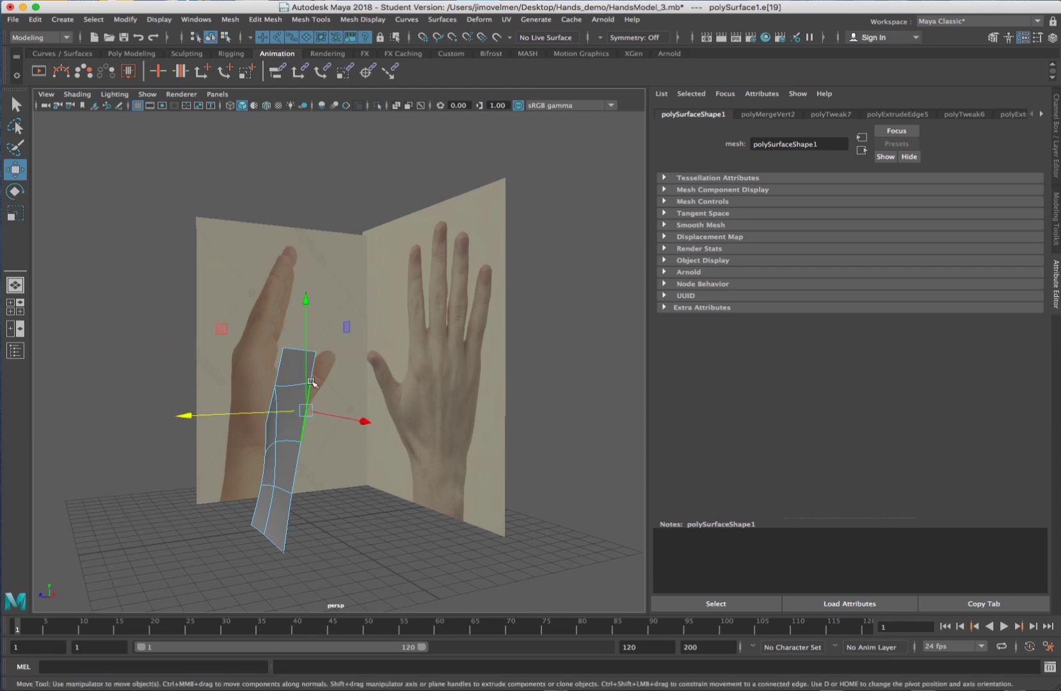
double_click(312, 372)
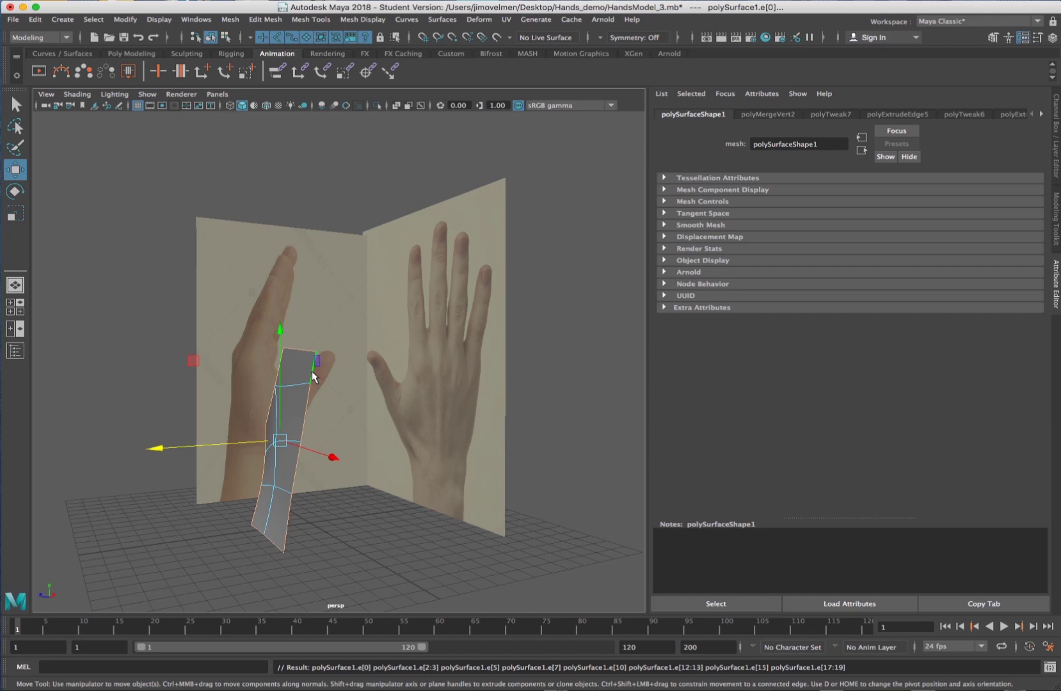
key(f)
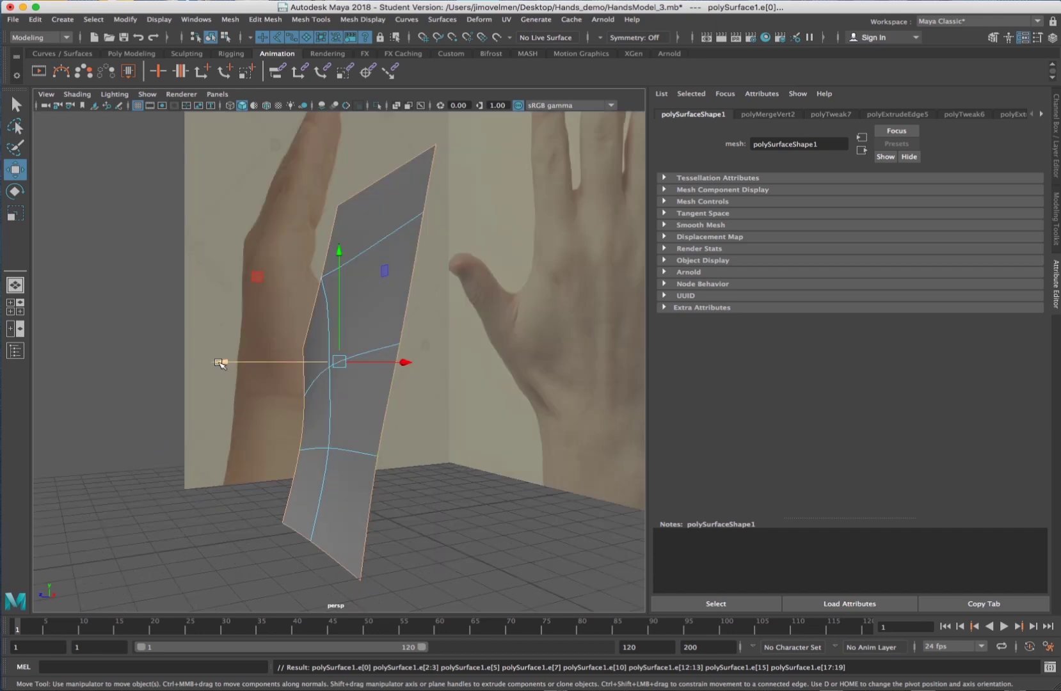
drag(220, 364, 242, 366)
Inspect the smoothed palm mesh in the front and perspective views, deselecting it to check its curvature
key(space)
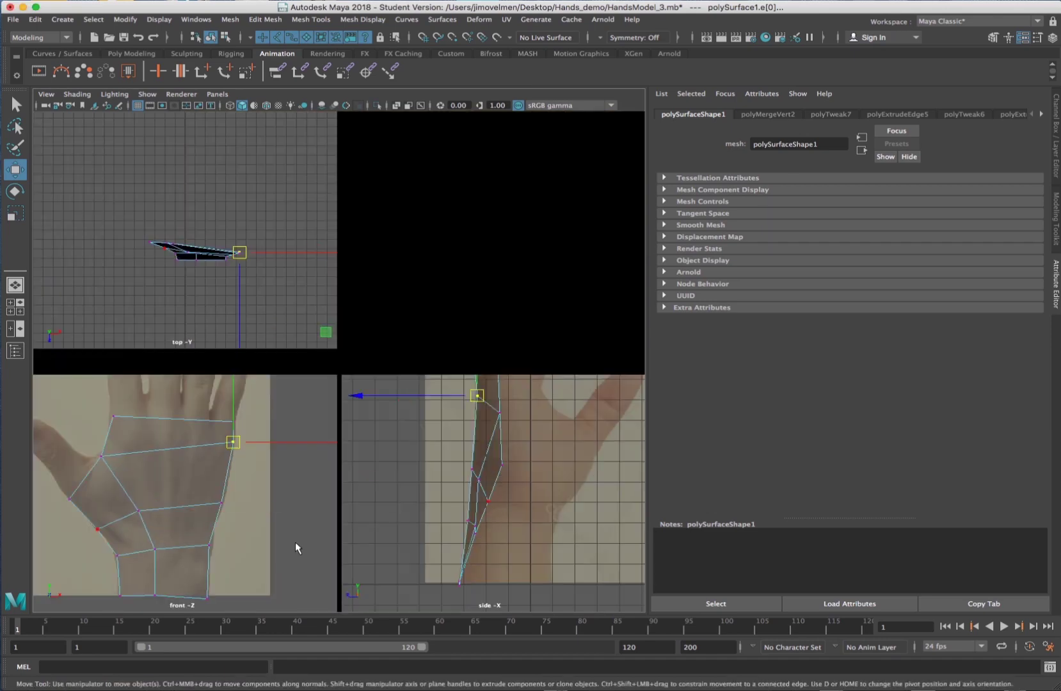
key(space)
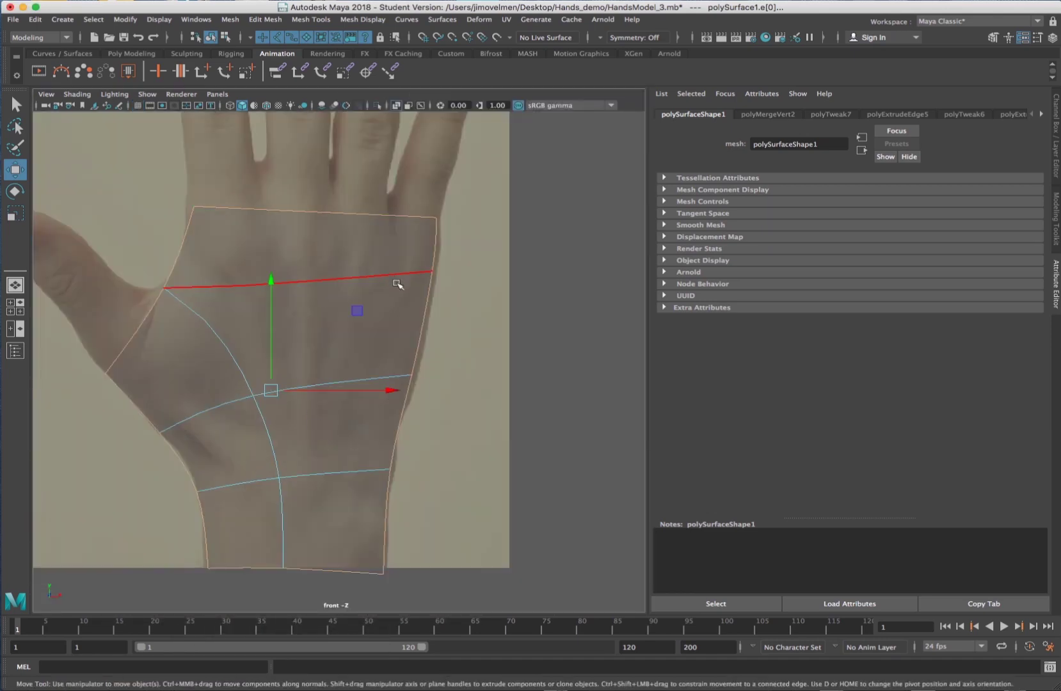
key(space)
key(space)
alt+drag(231, 329, 415, 402)
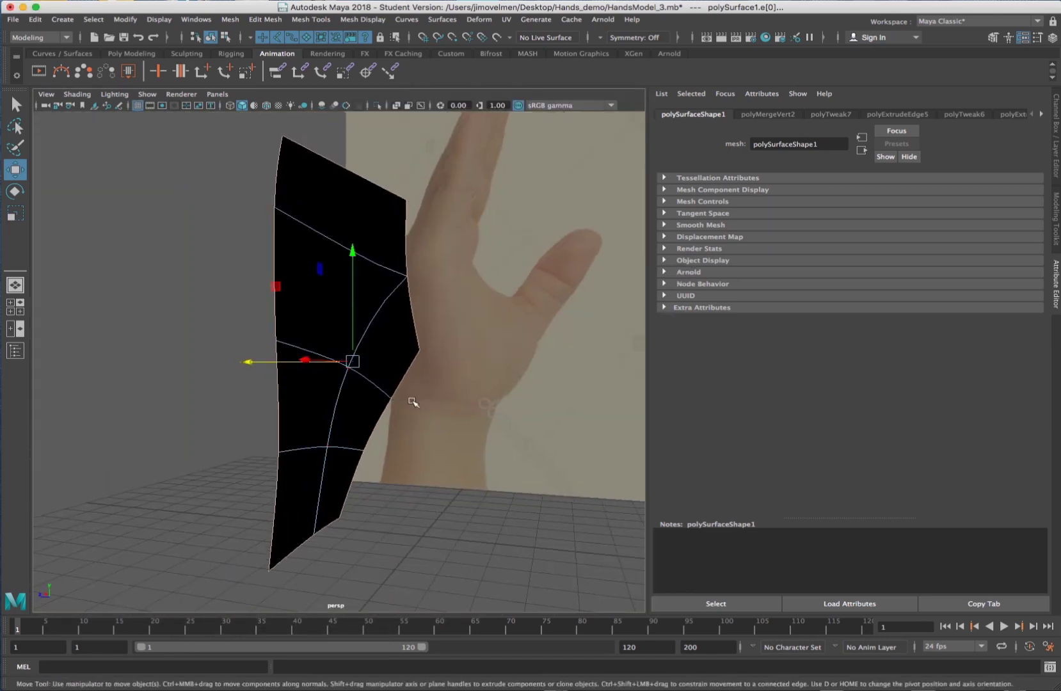
alt+drag(341, 601, 431, 433)
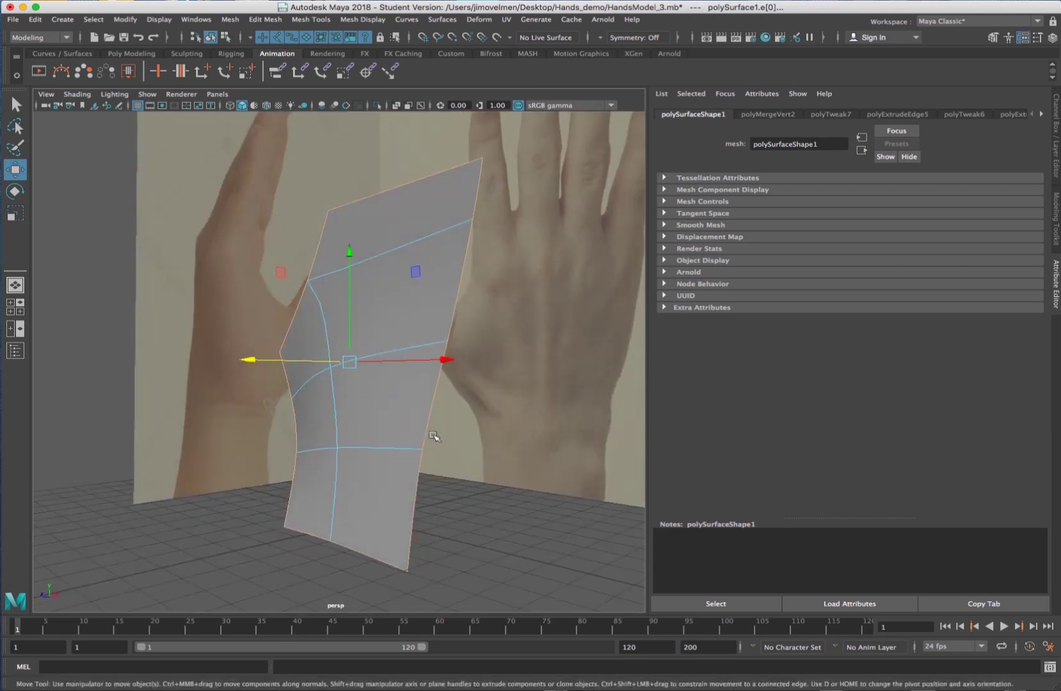
click(485, 510)
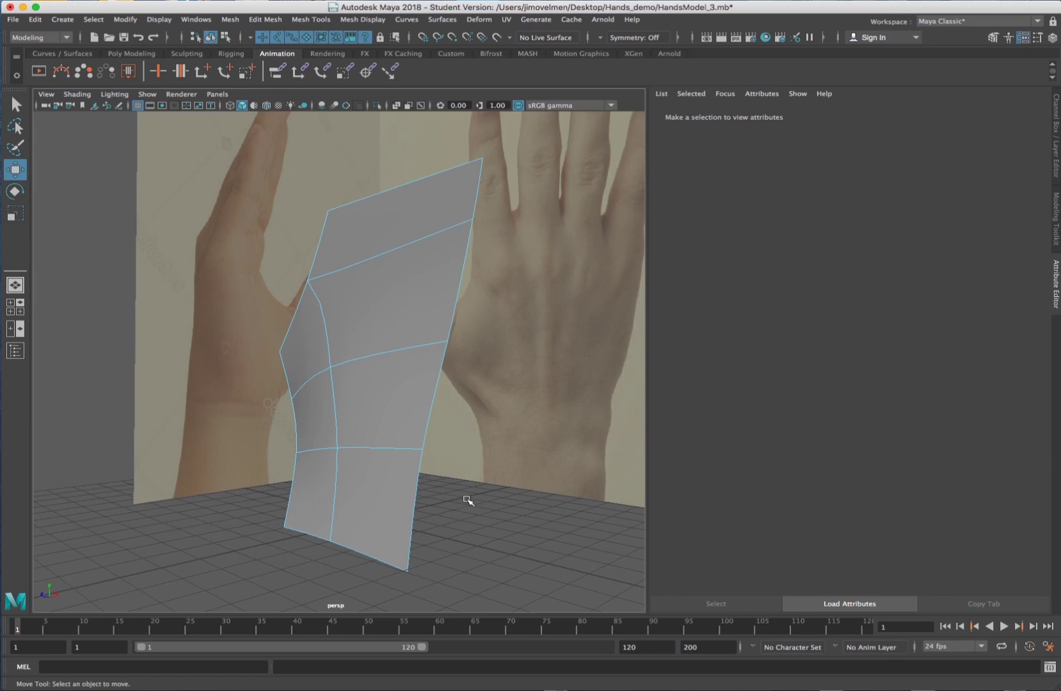
key(space)
key(space)
alt+drag(465, 318, 317, 323)
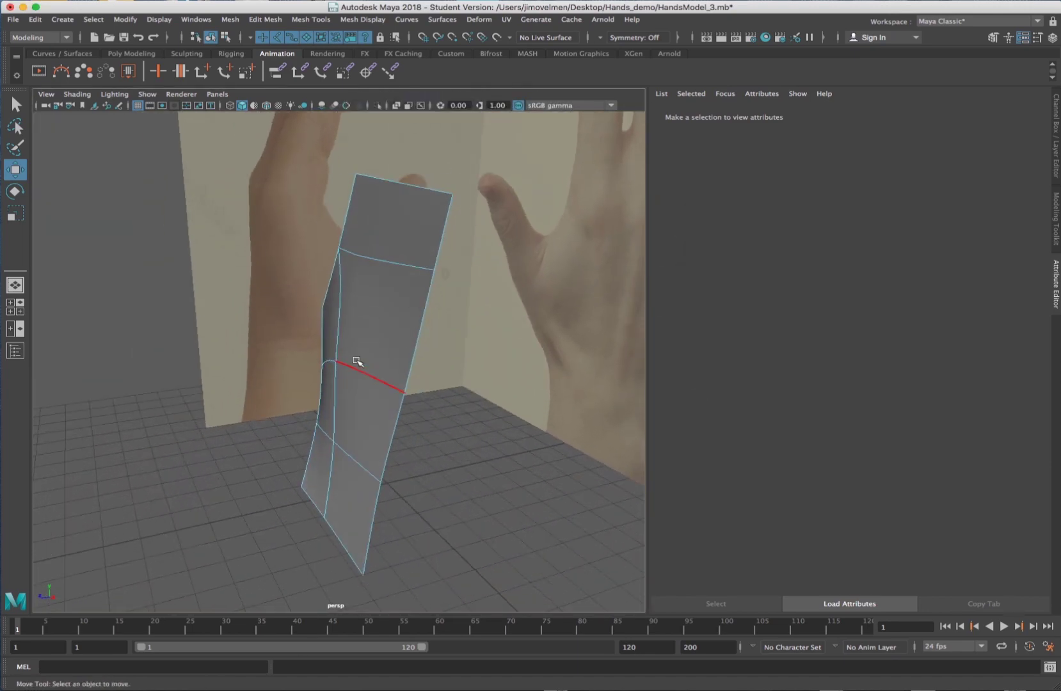
In the side view, select the outer palm edges beside the mid-palm and move them toward the back-of-hand outline
key(space)
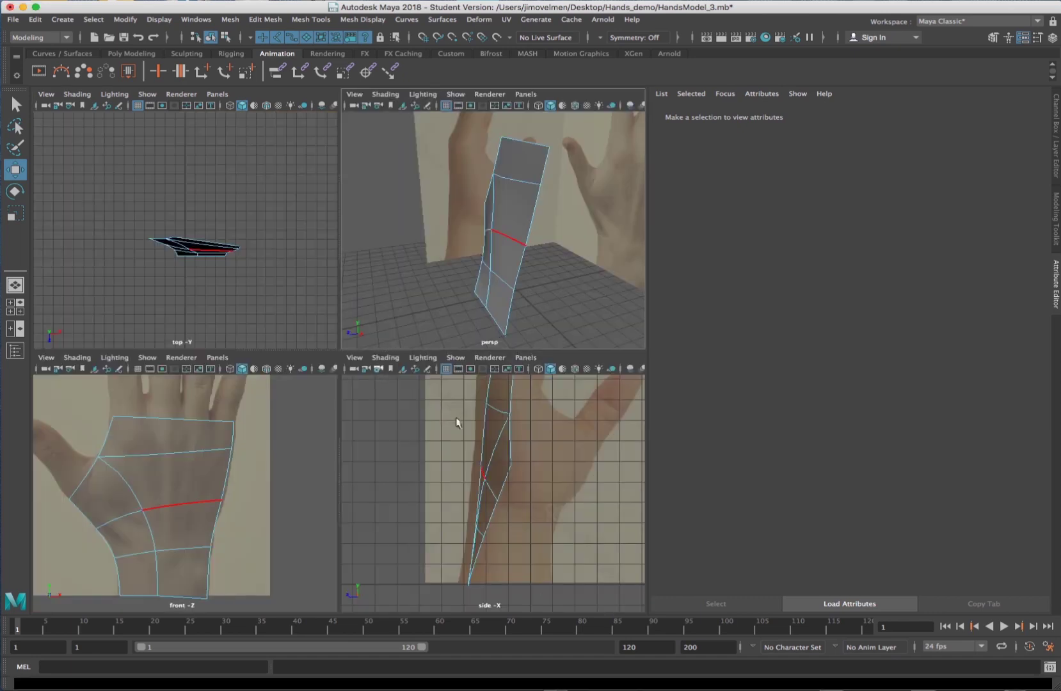
key(space)
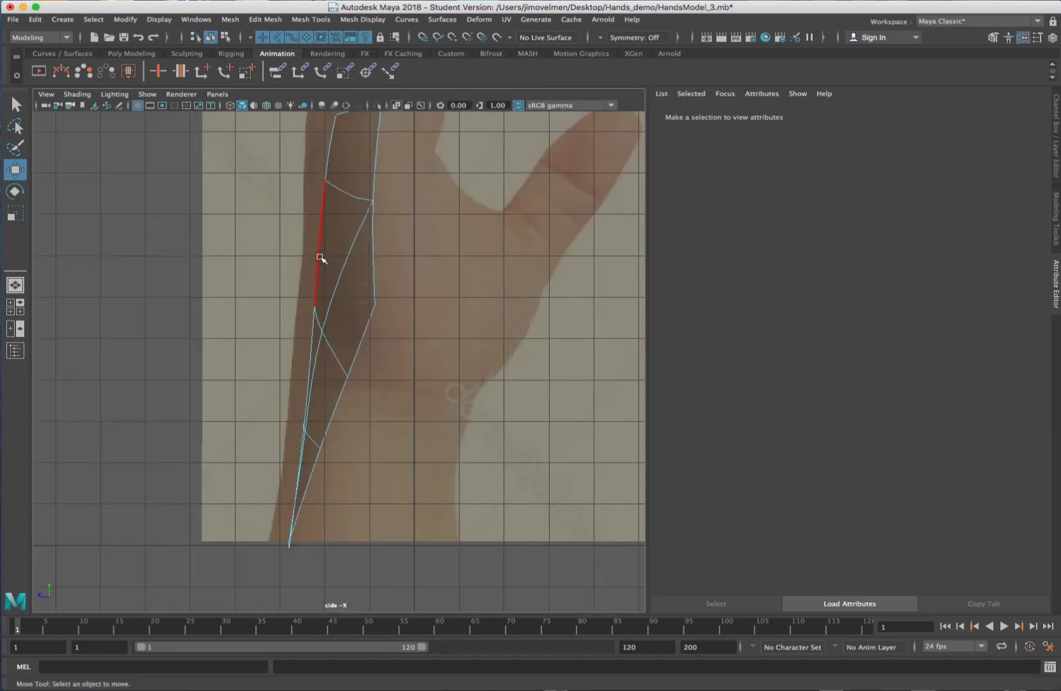
click(323, 257)
click(311, 333)
drag(279, 292, 264, 291)
Rotate the outer border edge nearest the knuckles and move it onto the back-of-hand outline in the side view
click(324, 137)
key(e)
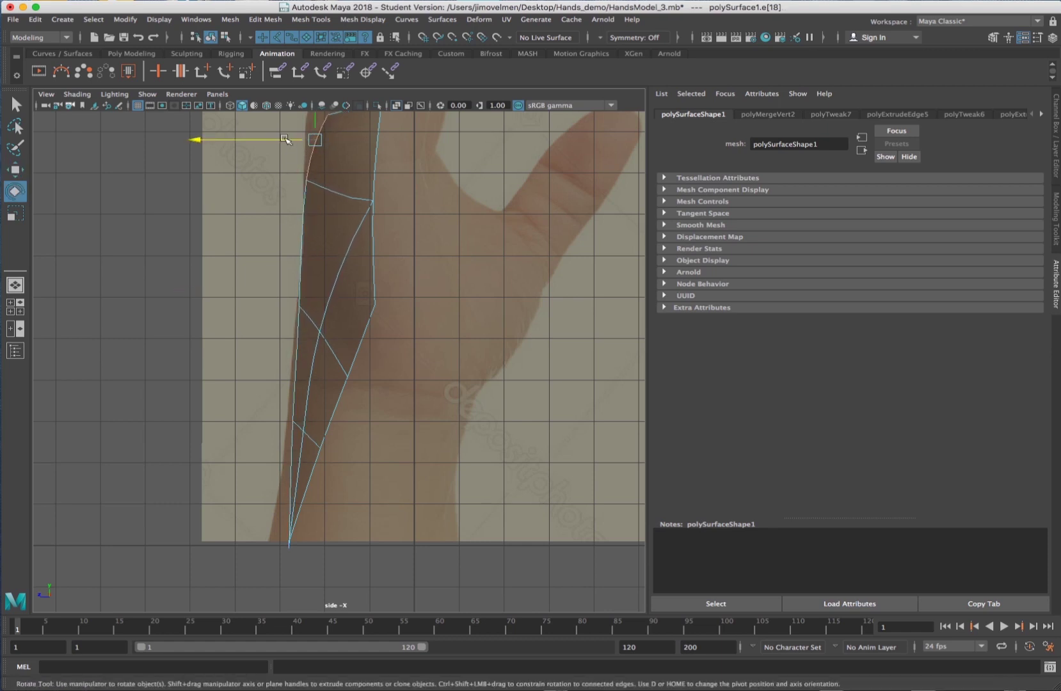
drag(407, 205, 414, 170)
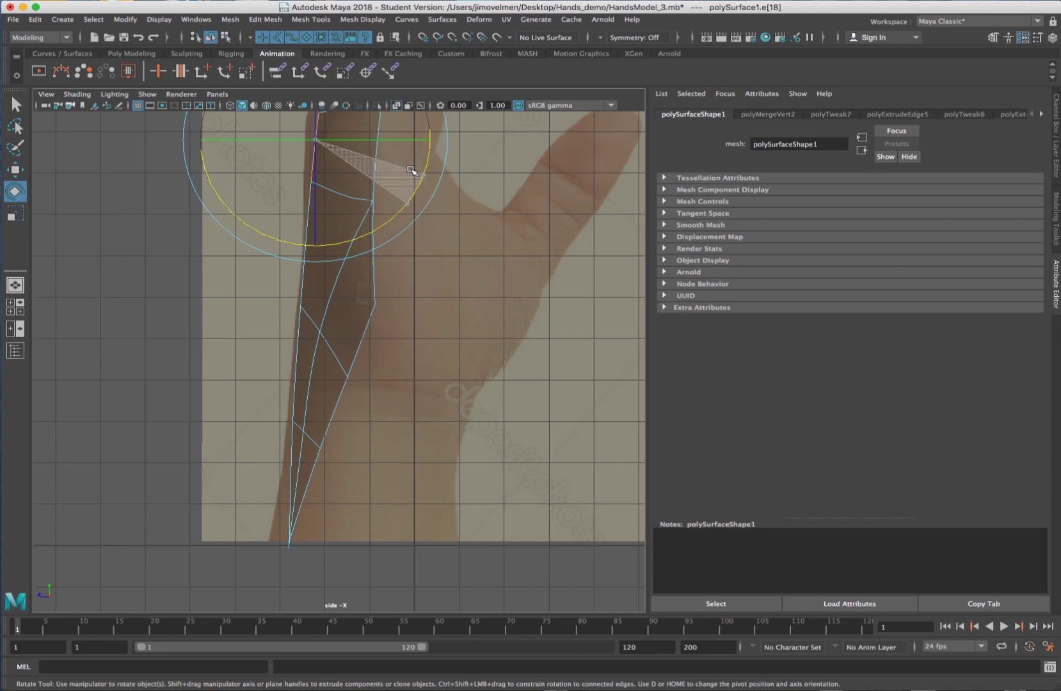
key(w)
drag(286, 136, 277, 139)
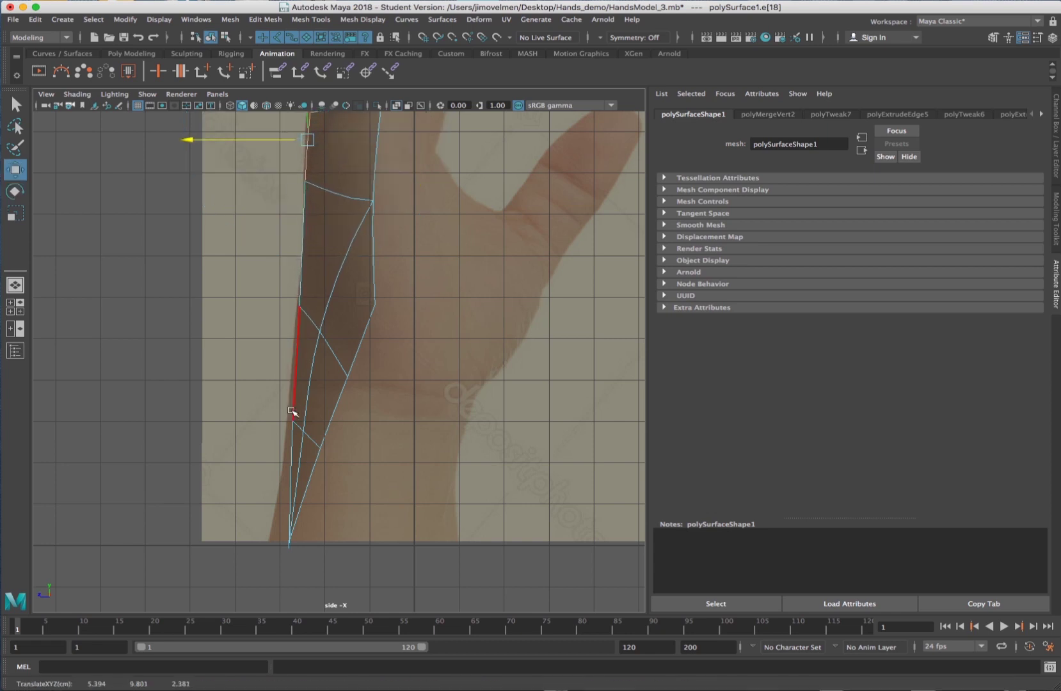
Rotate the wrist's outer border edge slightly, move it out to the forearm outline, and check the deselected mesh in perspective
click(290, 462)
key(e)
drag(390, 441, 395, 438)
key(w)
drag(256, 481, 247, 481)
key(space)
key(space)
alt+drag(422, 310, 442, 330)
click(525, 498)
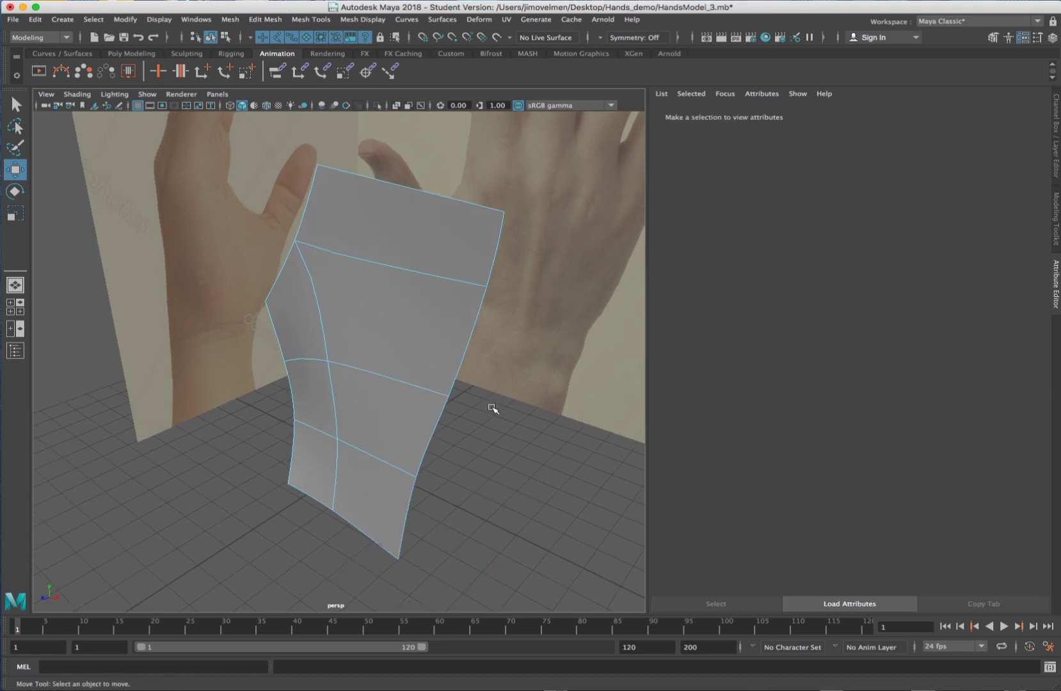
Check the palm's outer border edges in the perspective view, then deselect them and examine the smoothed mesh from another angle
double_click(436, 428)
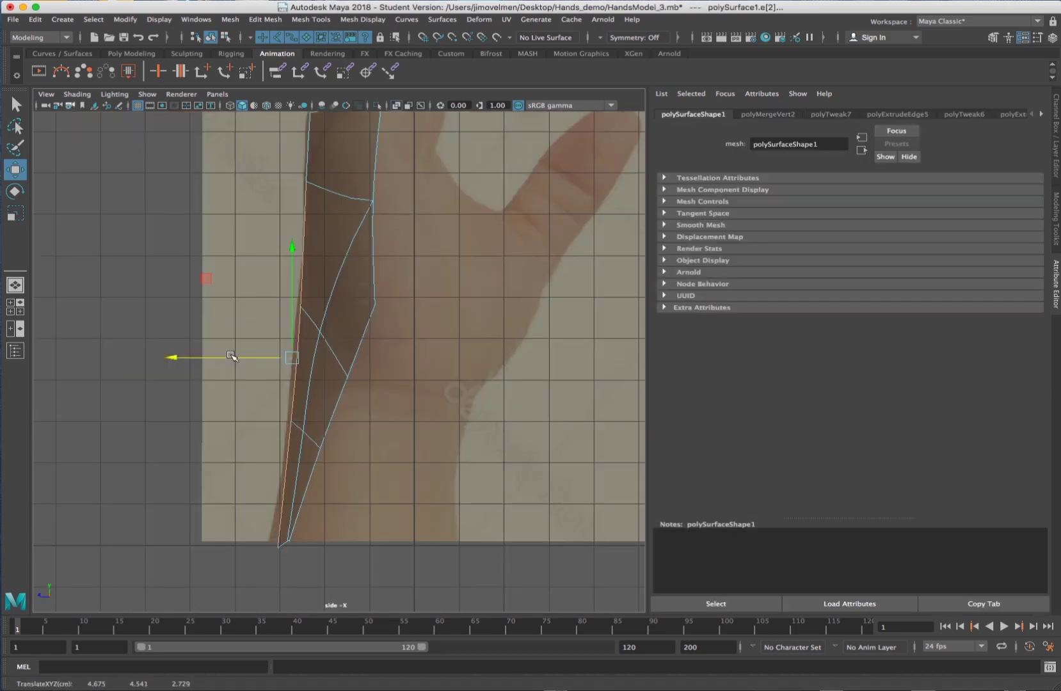
key(space)
key(space)
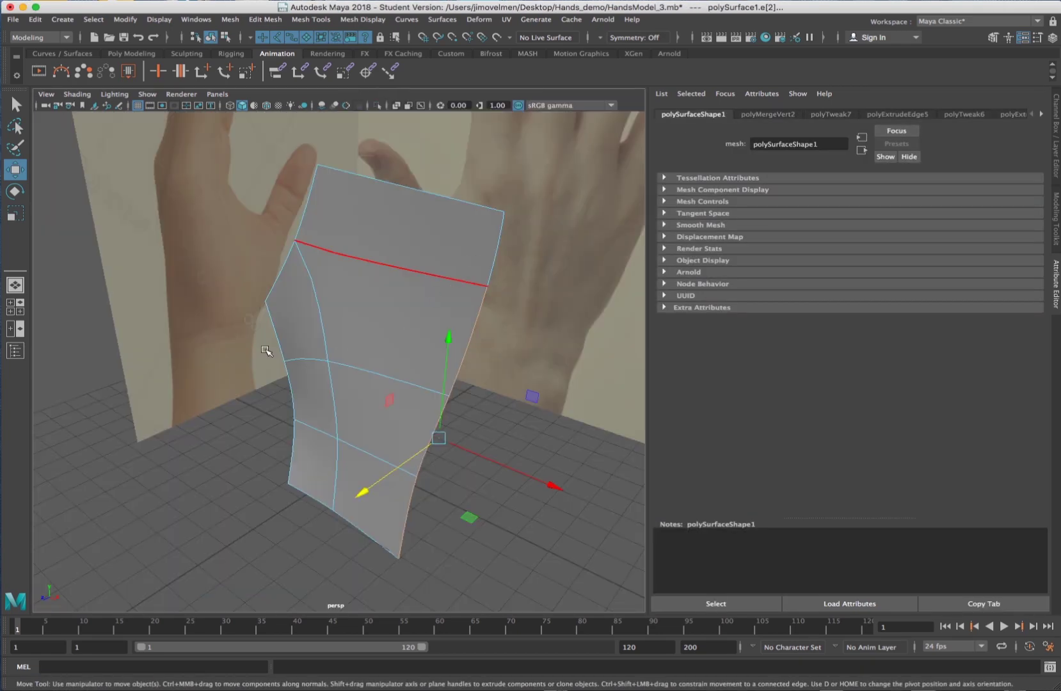
click(249, 478)
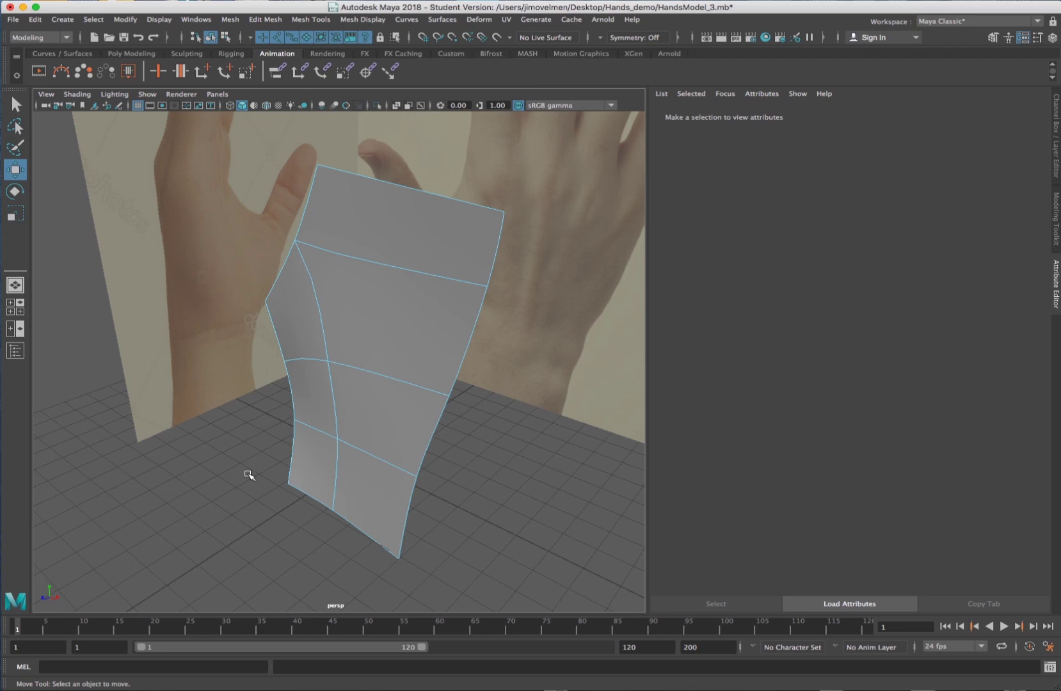
alt+drag(416, 217, 393, 293)
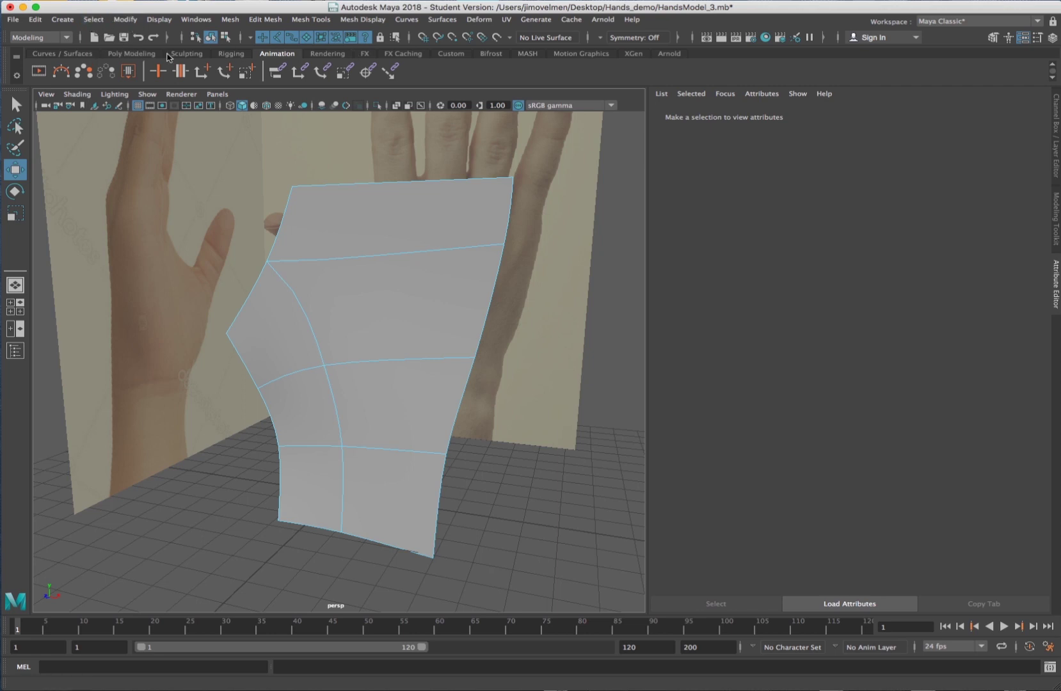
Bring up the Poly Modeling tools and look for the tool that inserts edge loops
click(136, 55)
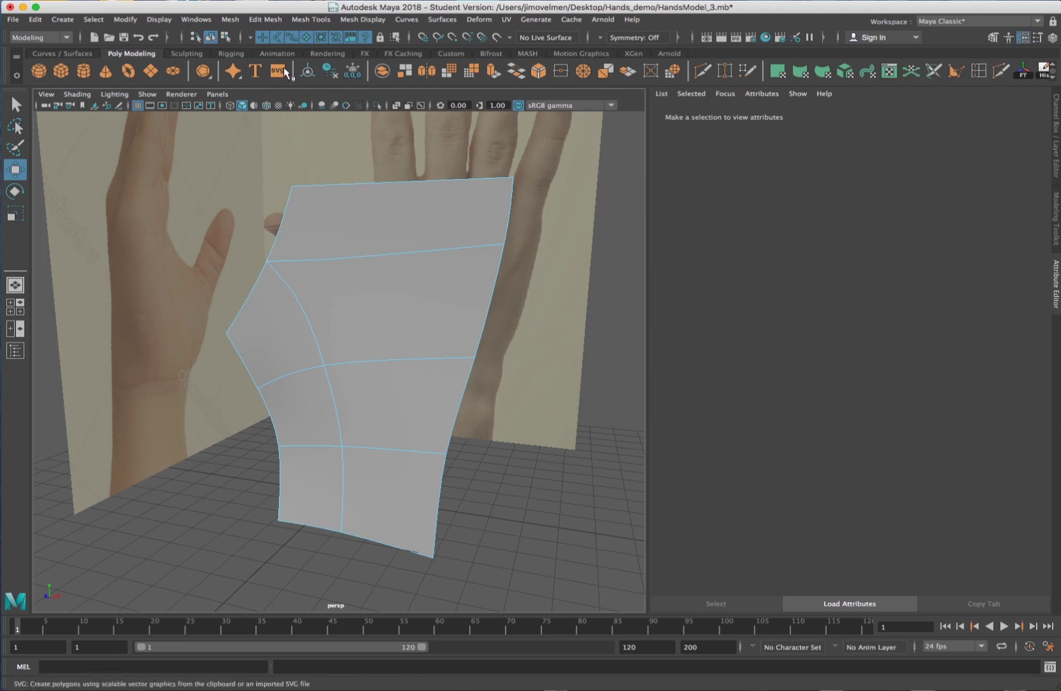
click(205, 19)
mouse_move(238, 21)
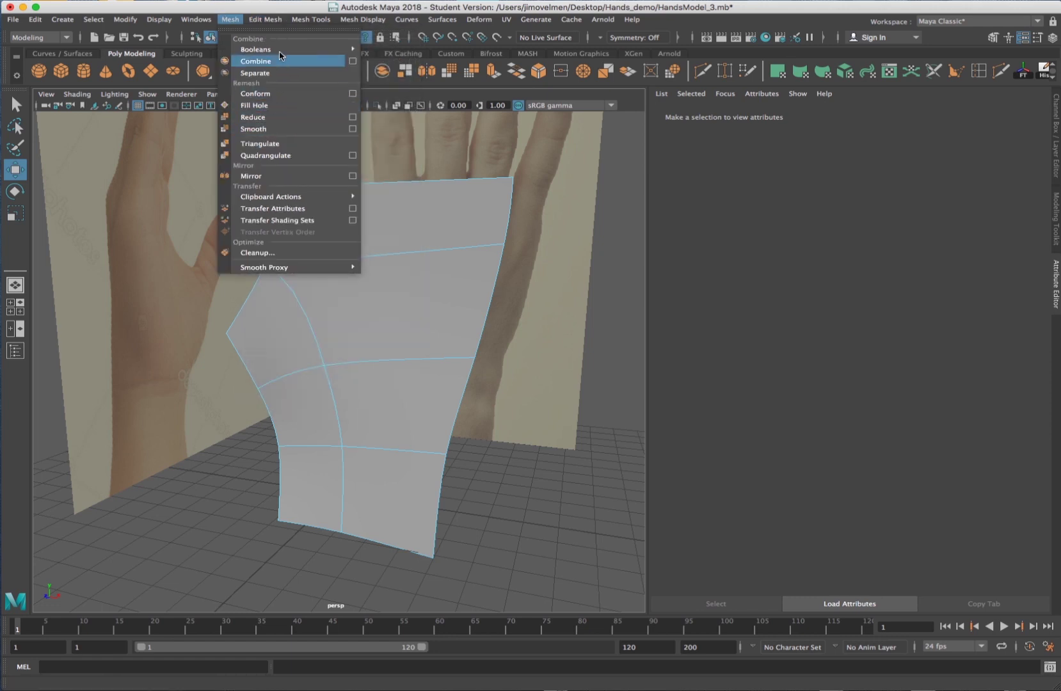
mouse_move(331, 13)
key(Right)
key(Right)
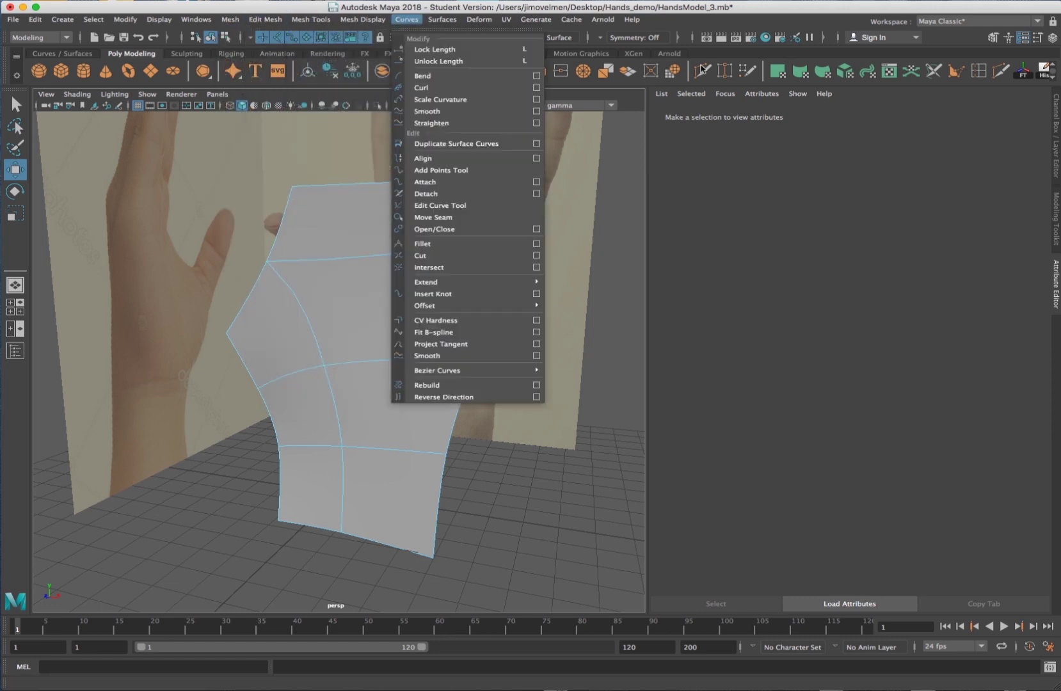
click(654, 6)
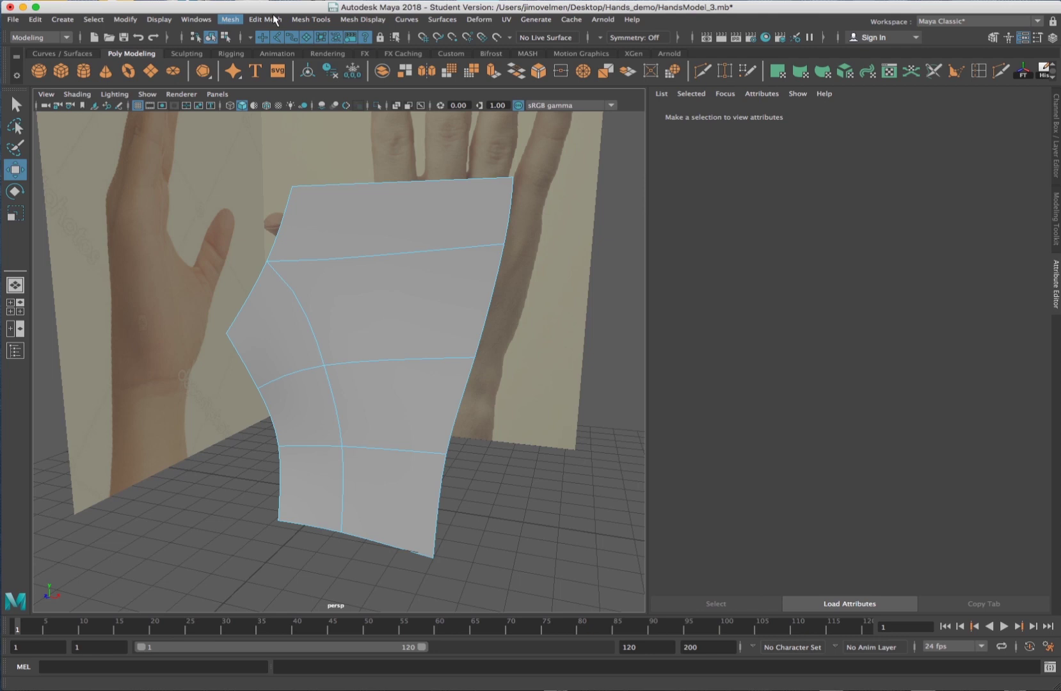
Turn off smooth preview and insert three lengthwise edge loops through the palm in the front view, lined up with the gaps between fingers
click(982, 72)
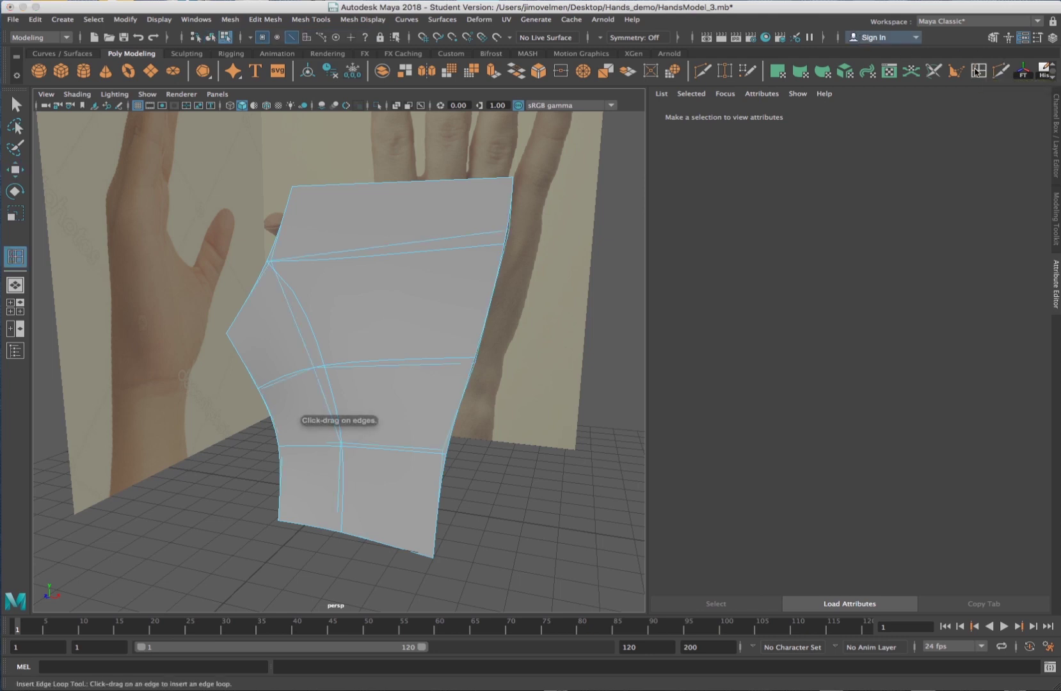
key(1)
key(space)
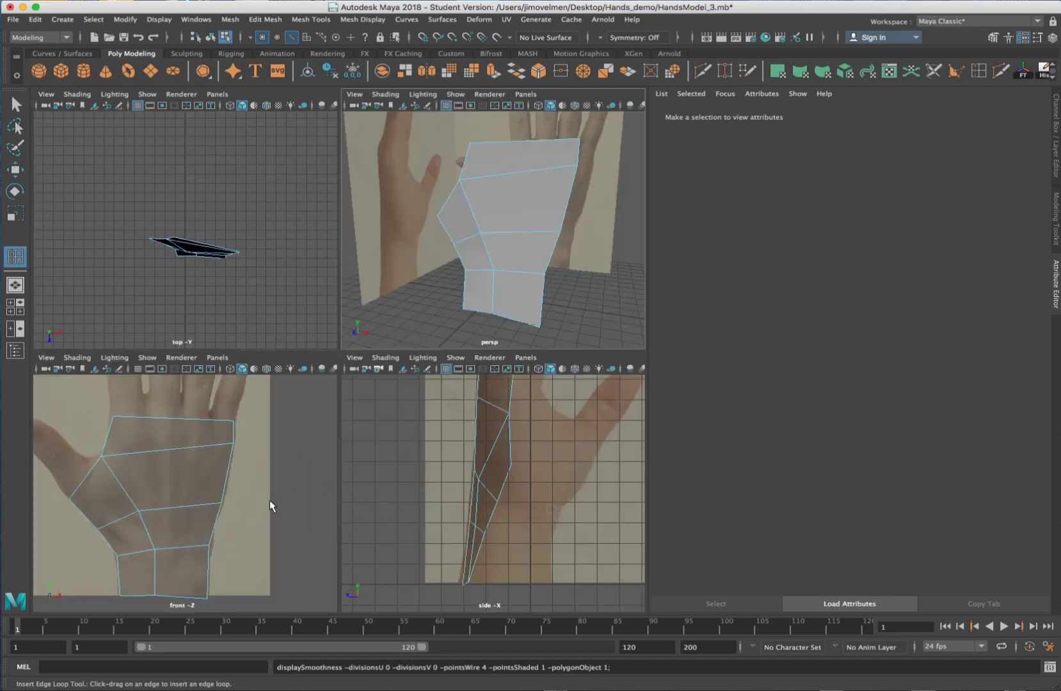
key(space)
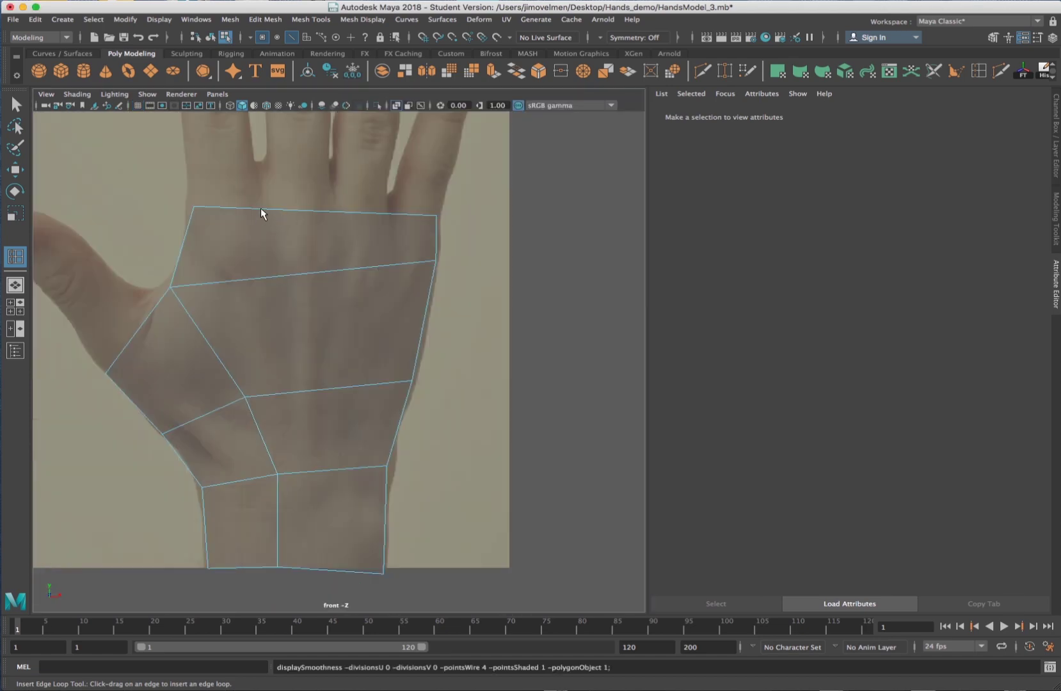
drag(265, 211, 272, 211)
click(335, 214)
click(395, 216)
Move the knuckle-row vertices in the front view so the upper border follows the finger bases and the gaps between fingers
key(q)
right_drag(268, 208, 211, 207)
click(274, 209)
key(w)
drag(275, 209, 188, 195)
click(194, 206)
click(338, 212)
drag(337, 211, 331, 201)
click(395, 215)
click(395, 216)
drag(393, 217, 390, 208)
click(436, 217)
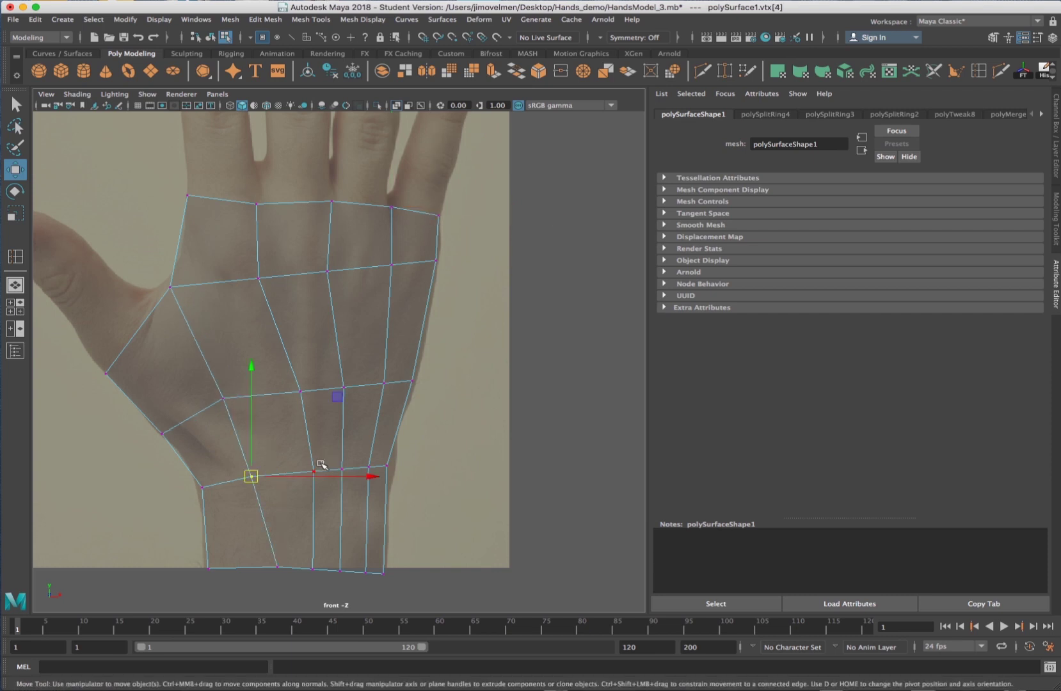
Space out the vertices along the wrist crease and lower wrist border in the front view, straightening the lower border
click(314, 472)
drag(315, 472, 306, 471)
click(277, 567)
drag(277, 567, 386, 567)
click(312, 569)
click(340, 571)
click(366, 573)
click(342, 469)
drag(342, 469, 295, 470)
click(304, 470)
Shift the interior vertices of the mid-palm and upper palm rows in the front view to even out the lengthwise edges
click(300, 391)
drag(300, 391, 285, 391)
click(343, 387)
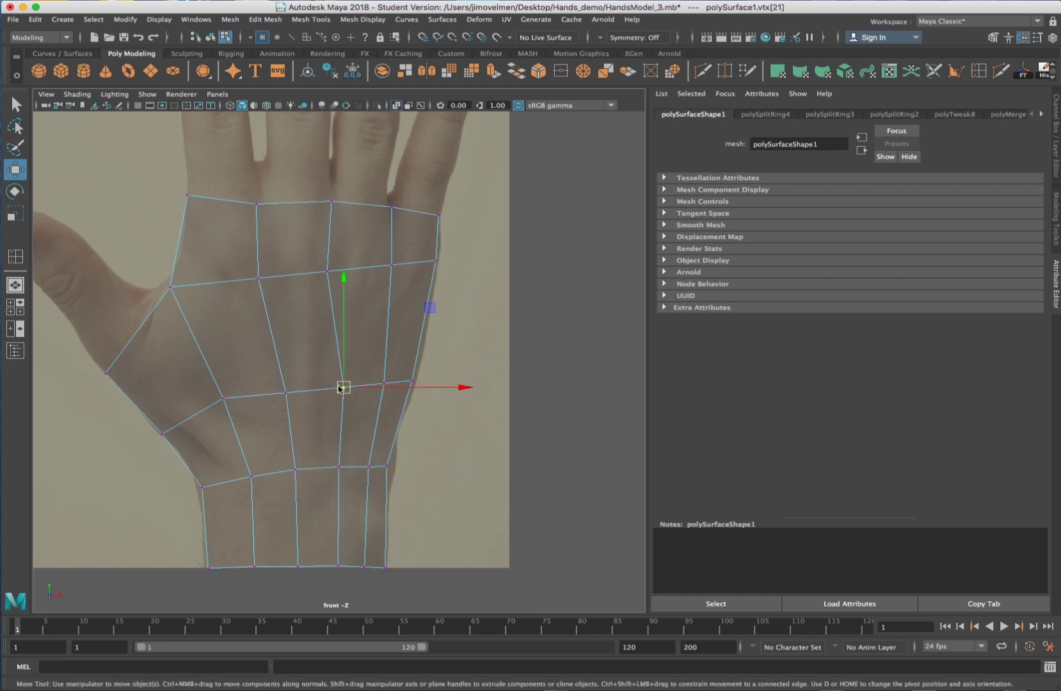
click(259, 279)
drag(259, 279, 266, 277)
click(327, 272)
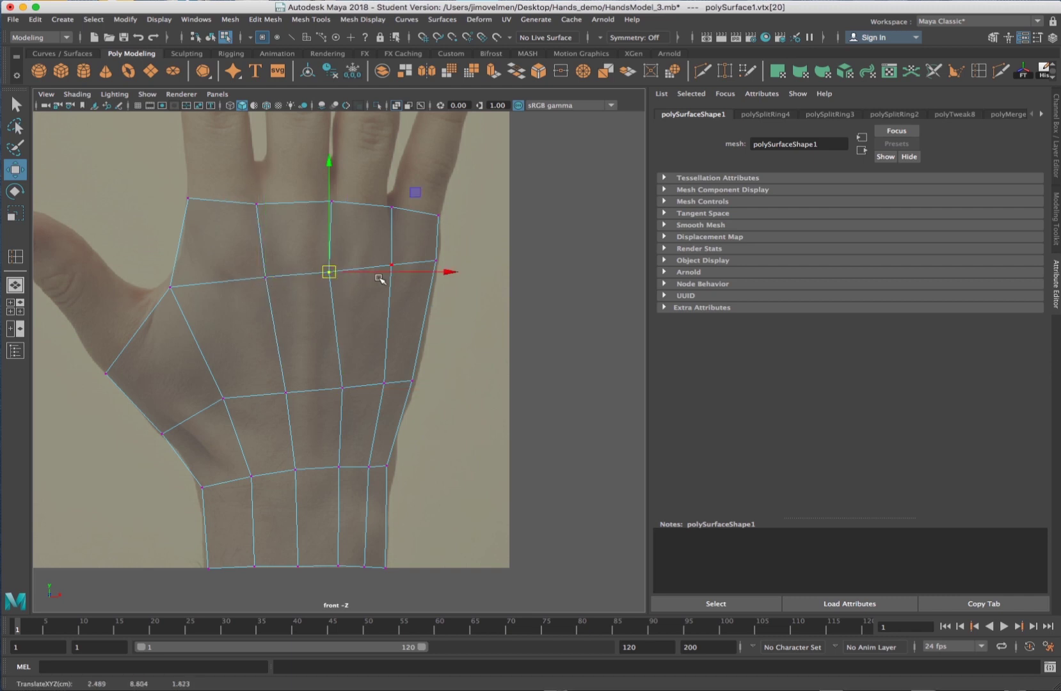
Select the lengthwise edges running down the middle of the palm and examine where they lie in the side view
right_drag(339, 345, 334, 311)
double_click(337, 325)
key(Up)
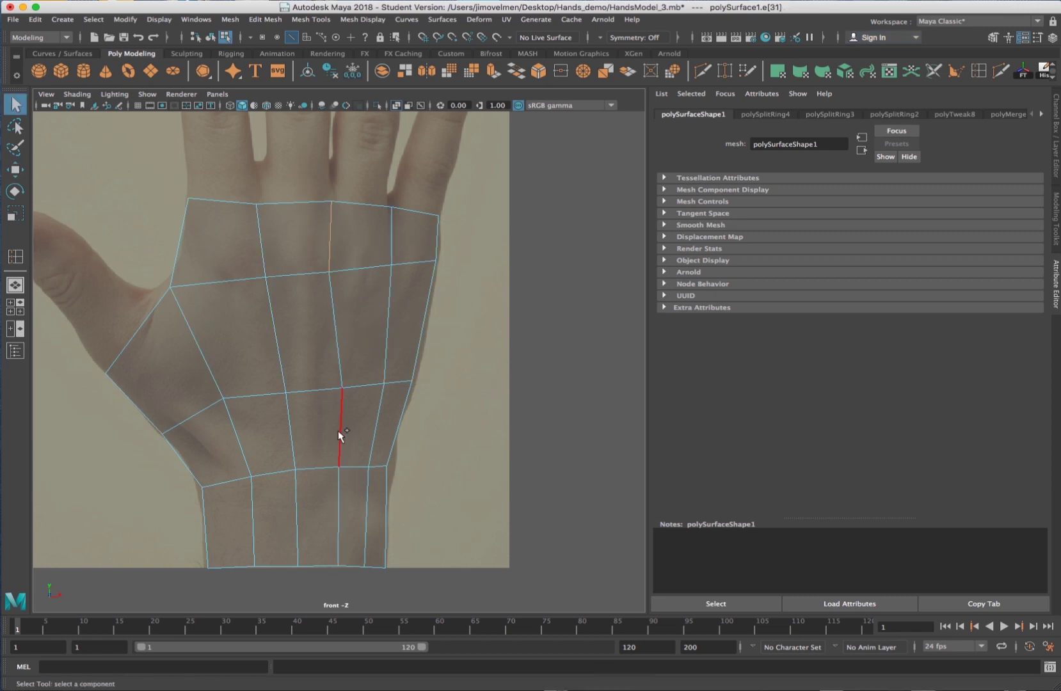
shift+click(337, 360)
shift+click(338, 433)
shift+click(337, 511)
key(space)
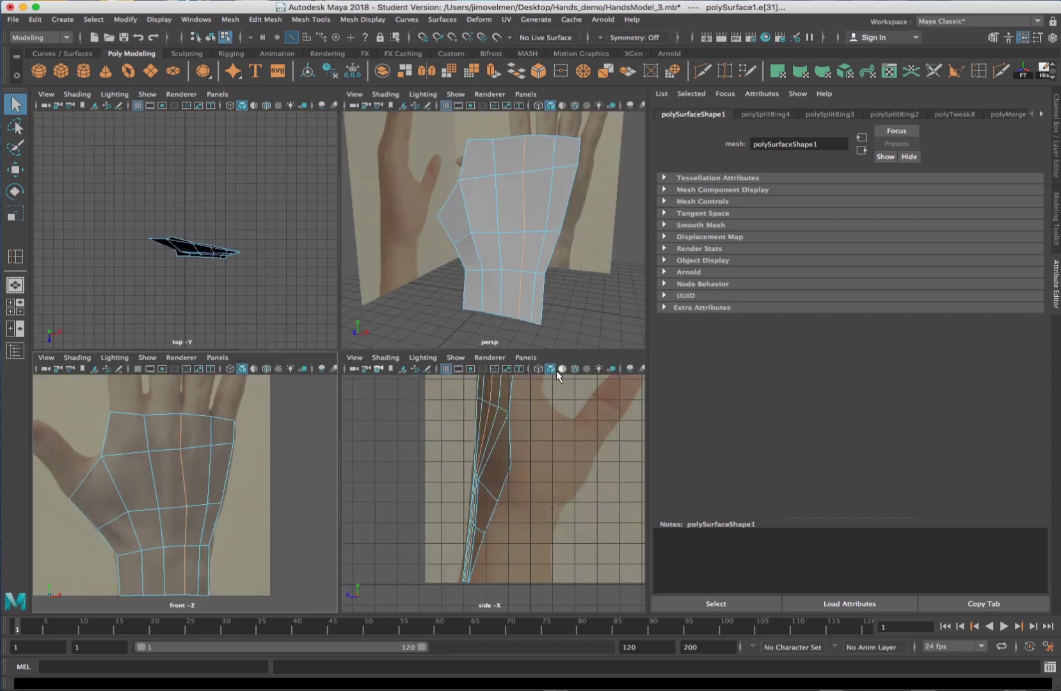
key(space)
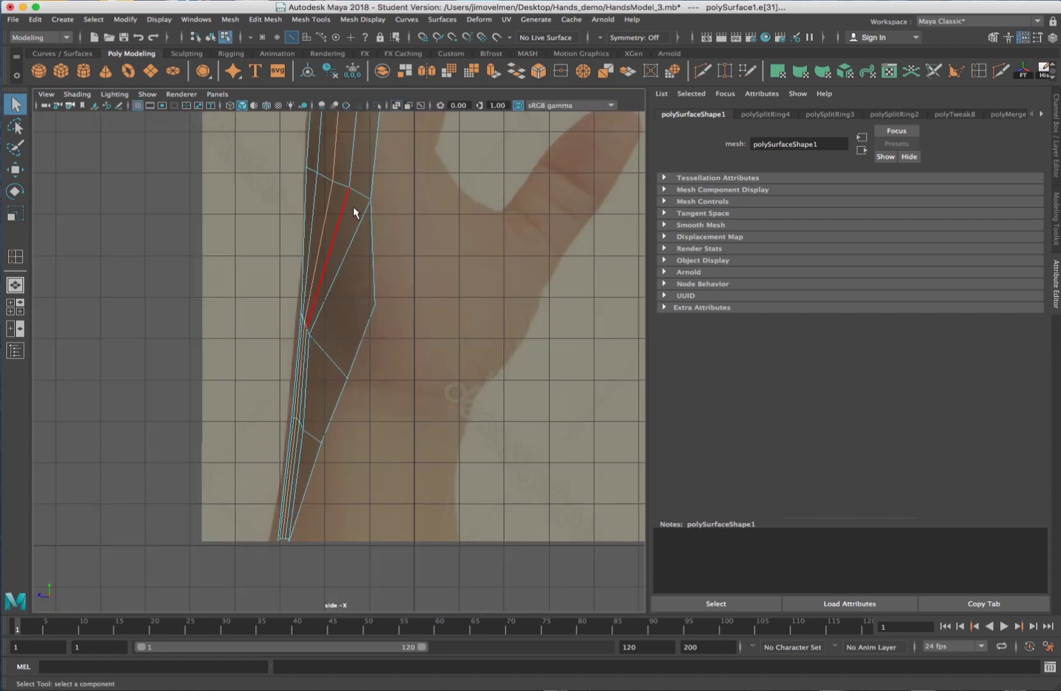
Adjust the interior vertices of the upper palm row in the side view to round the back of the hand
right_drag(340, 180, 304, 180)
key(w)
click(331, 181)
drag(321, 181, 287, 177)
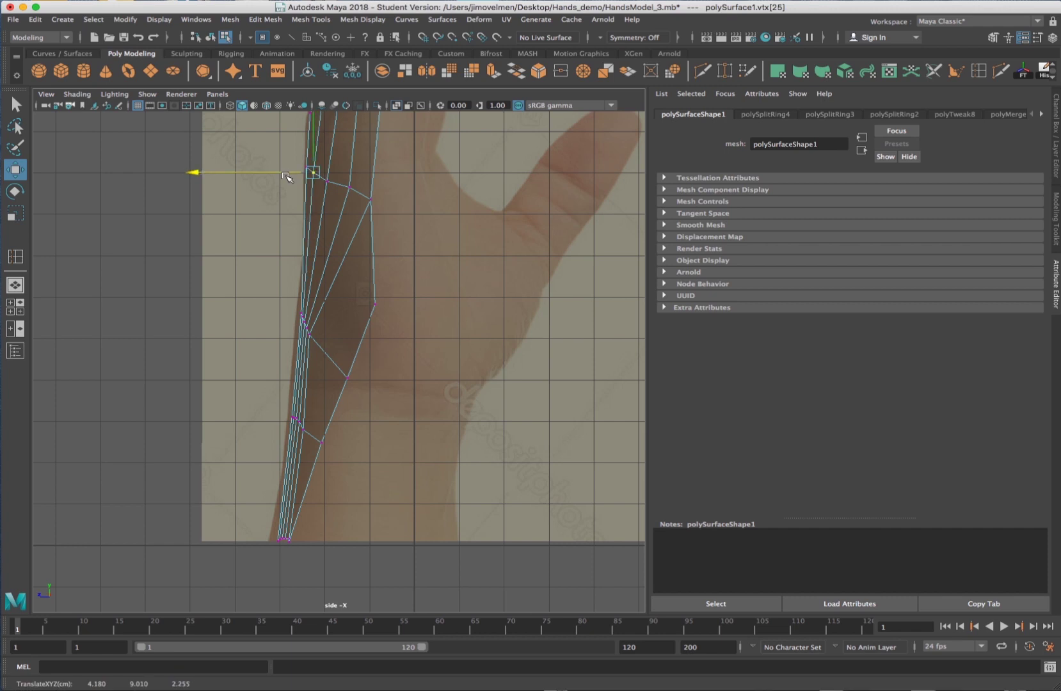
Spread the mid-palm row's vertices into a curve in the side view and nudge the neighbouring wrist crease vertex toward the palm
click(312, 332)
drag(286, 335, 296, 334)
scroll(295, 335, up, 4)
mouse_move(258, 308)
mouse_down()
mouse_move(272, 301)
mouse_move(245, 297)
mouse_move(255, 296)
mouse_up()
click(215, 251)
click(232, 263)
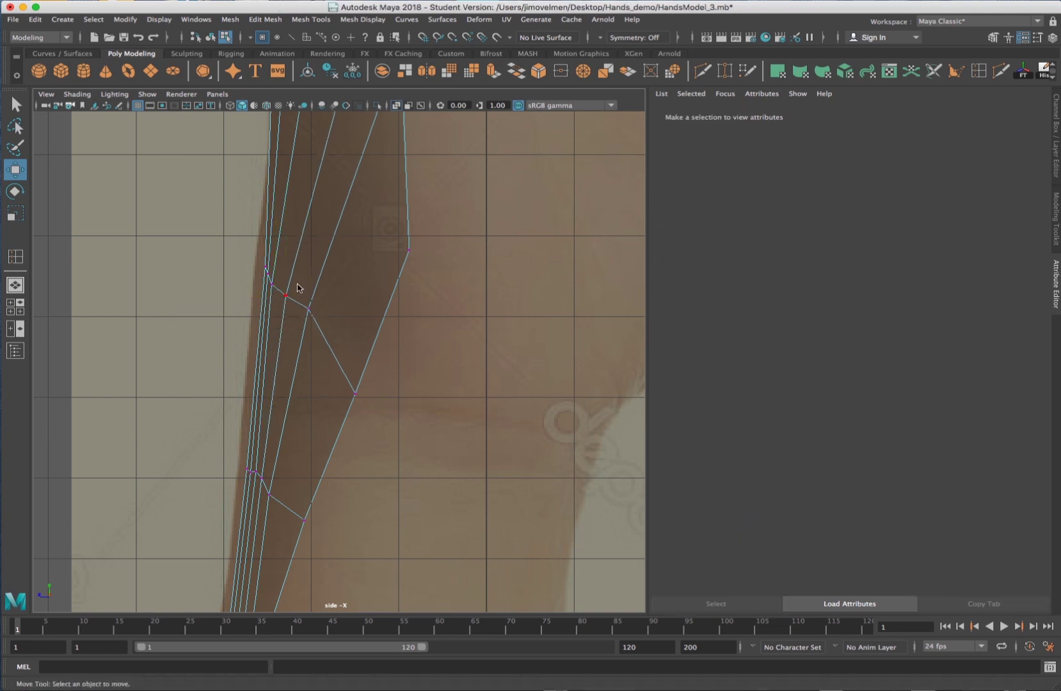
click(275, 283)
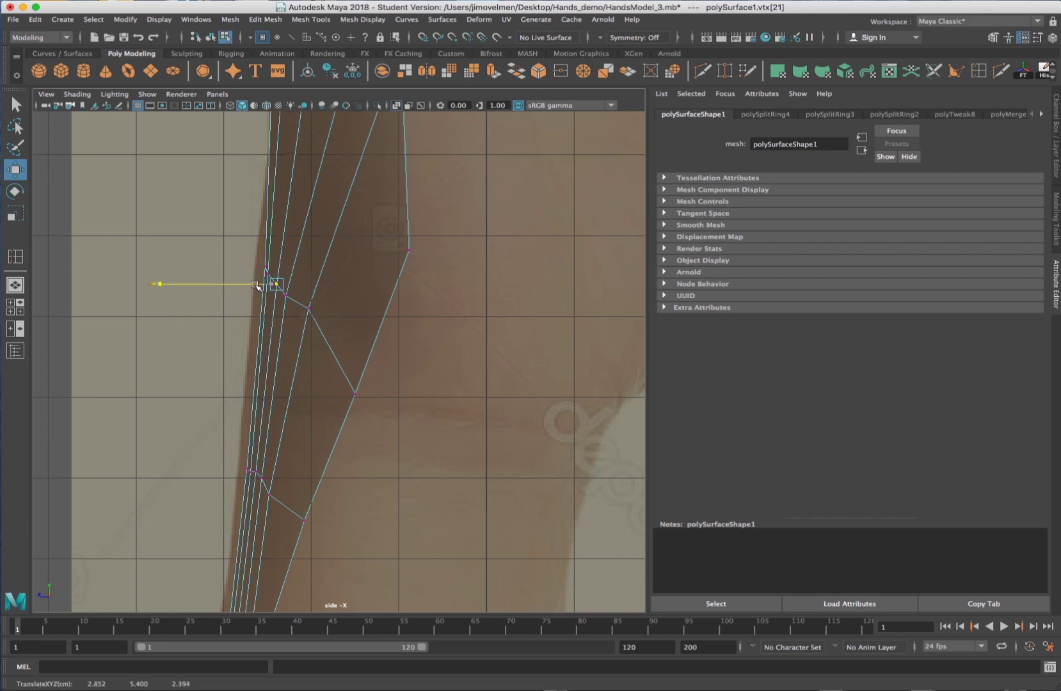
click(286, 295)
drag(257, 295, 260, 295)
click(268, 495)
drag(251, 494, 262, 476)
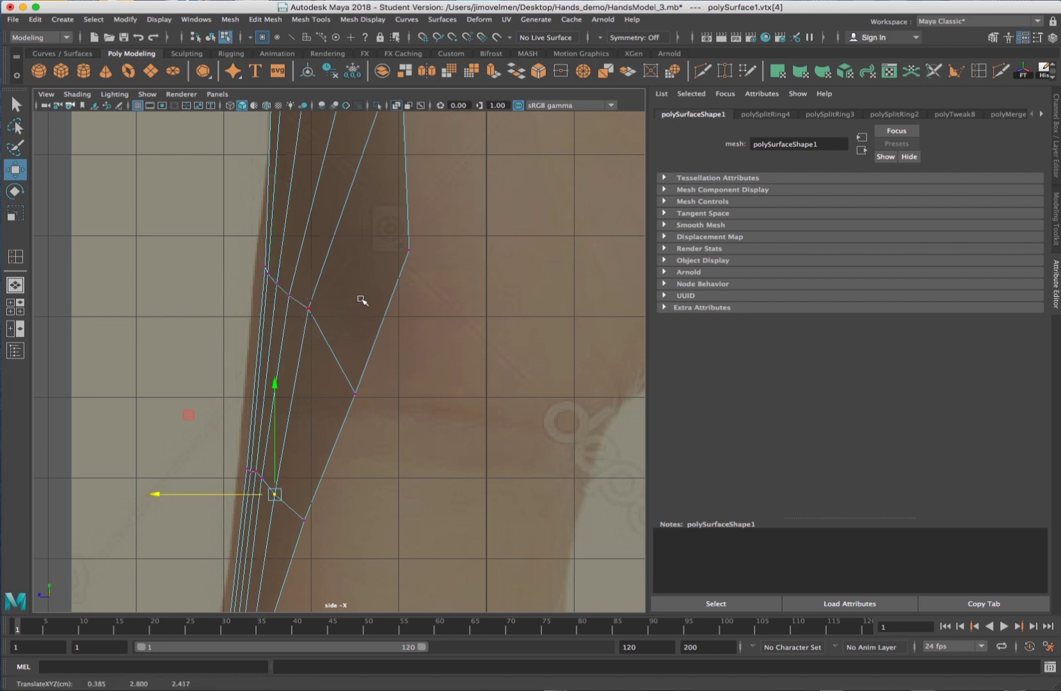
Inspect the curvature of the smoothed palm mesh from several angles in the perspective view, both selected and deselected
key(space)
key(space)
alt+drag(386, 315, 342, 320)
alt+drag(369, 242, 328, 258)
click(362, 253)
right_drag(349, 258, 367, 249)
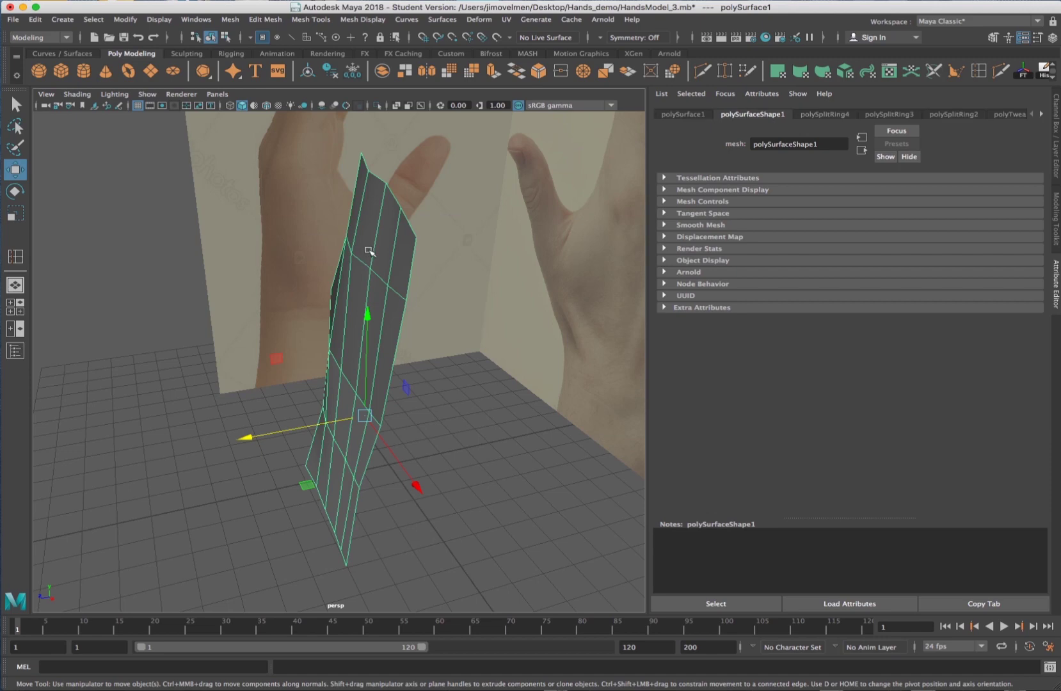
key(F8)
alt+drag(368, 251, 375, 372)
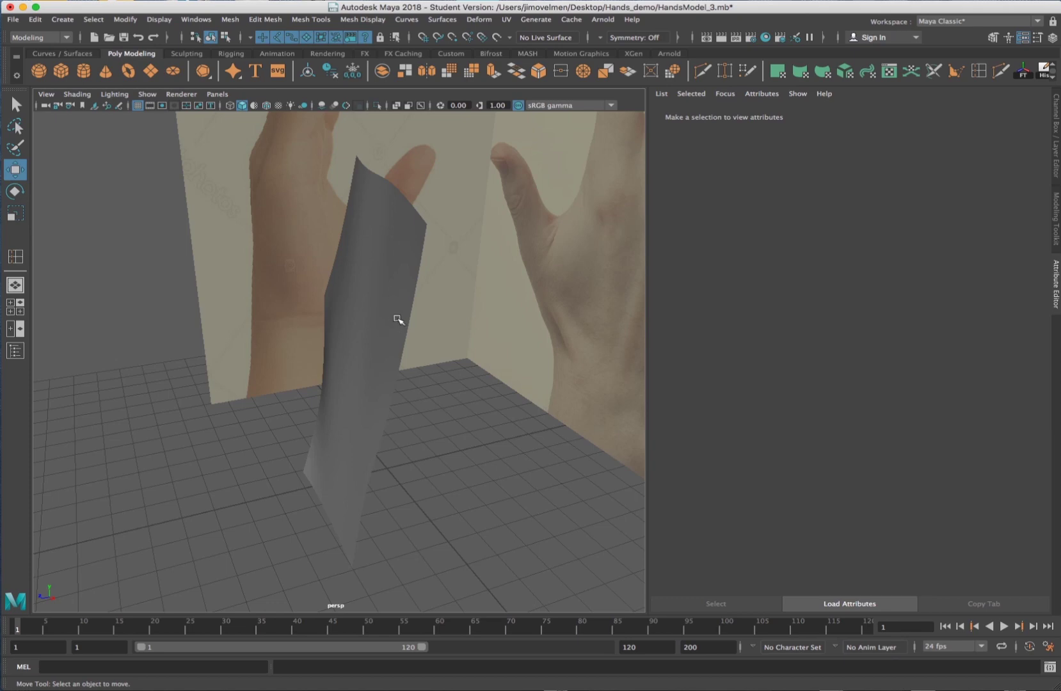
key(space)
click(505, 434)
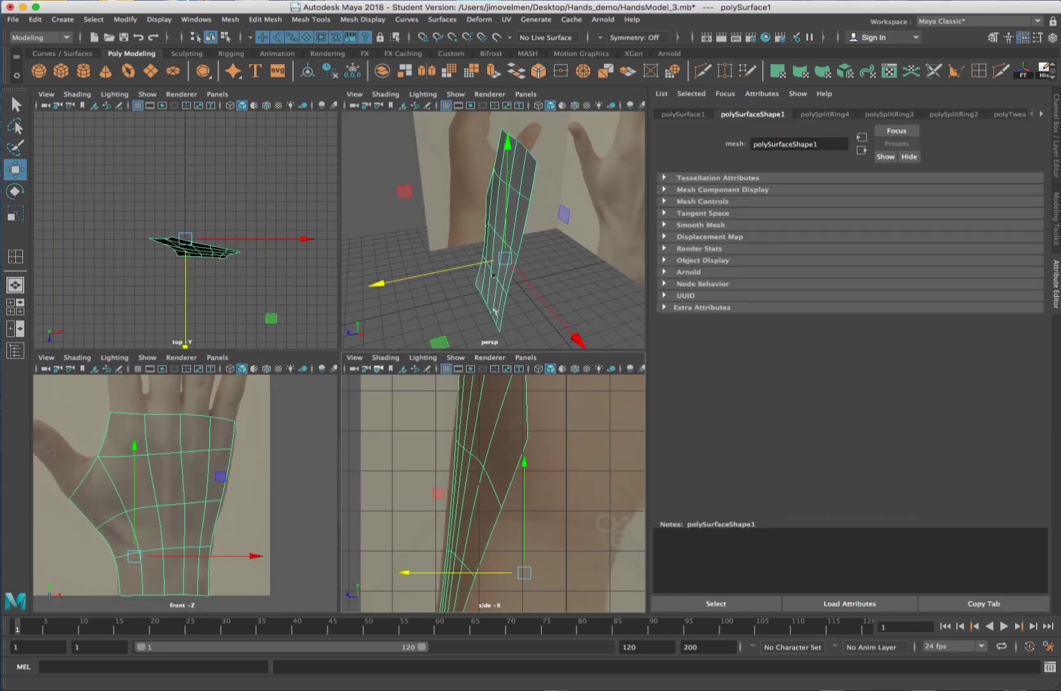
key(space)
In the side view, move the thumb-side corner vertex of the lower wrist border toward the palm side of the forearm
key(space)
key(space)
alt+drag(526, 308, 554, 389)
key(space)
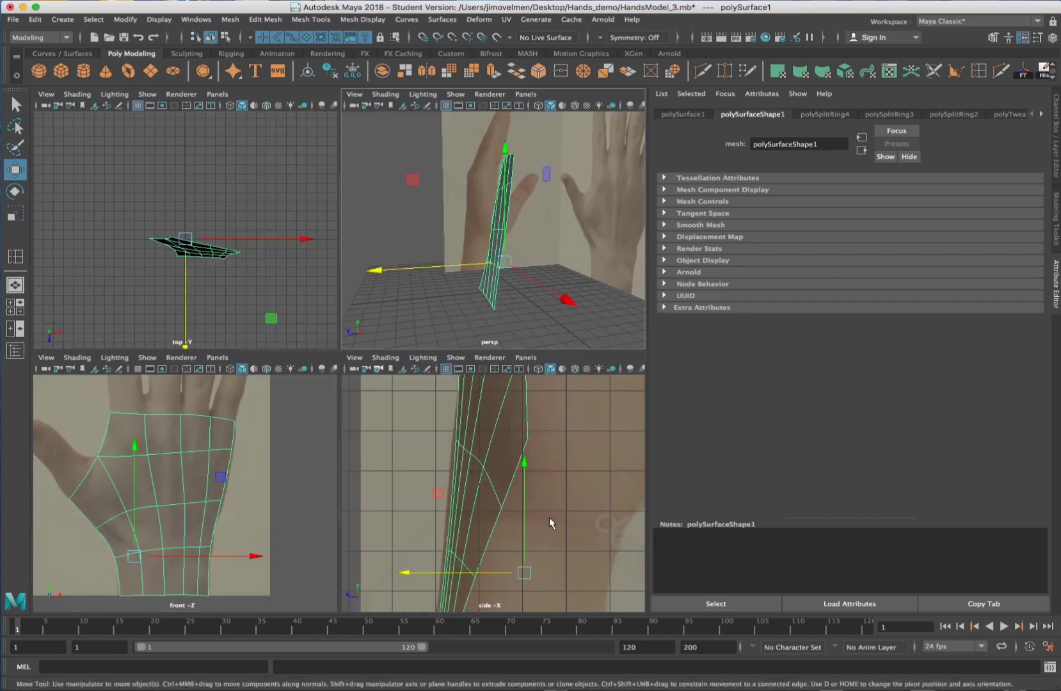
key(space)
scroll(443, 403, down, 3)
scroll(441, 401, up, 2)
right_drag(311, 460, 253, 459)
click(297, 510)
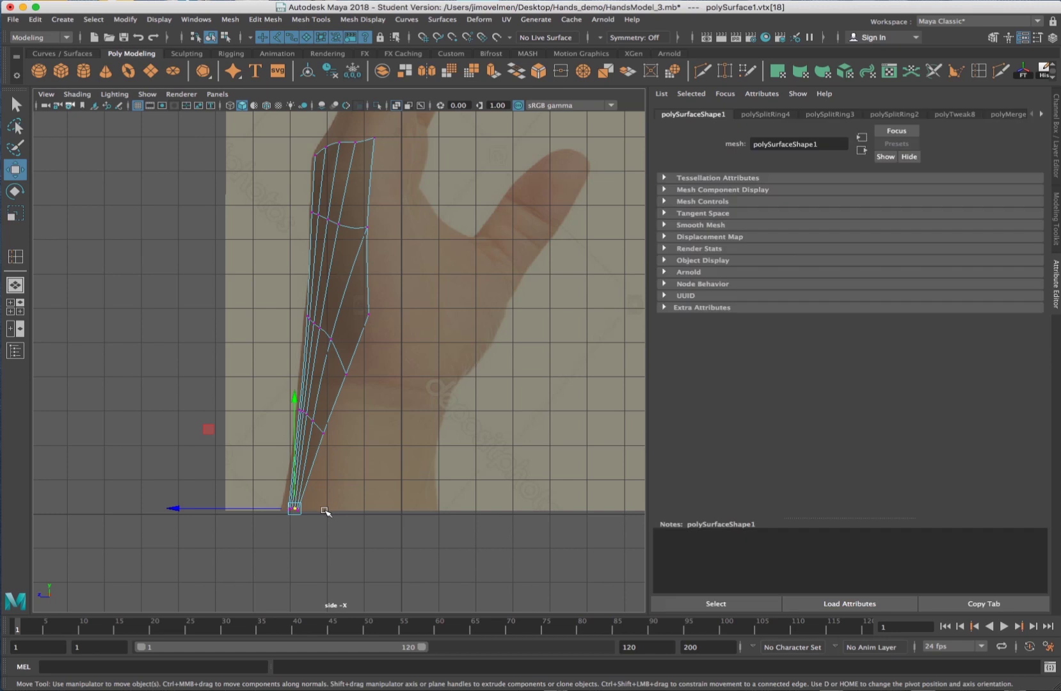
key(f)
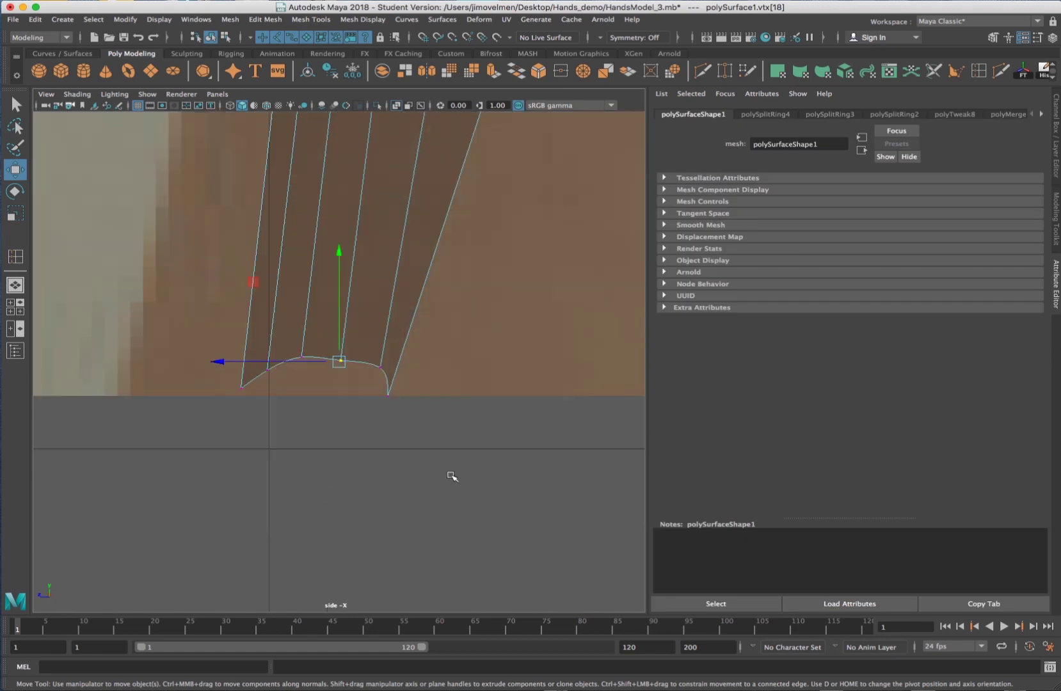
click(388, 394)
drag(319, 396, 536, 397)
Move the thumb-side border vertices at the wrist crease and thumb base toward the palm side in the side view
scroll(535, 362, down, 10)
alt+middle_drag(470, 344, 448, 492)
click(345, 442)
drag(315, 444, 345, 444)
click(366, 392)
drag(333, 395, 344, 395)
Space out the interior vertices of the wrist crease and lower wrist border in the side view to round the wrist's depth
mouse_move(352, 495)
mouse_down()
mouse_move(330, 526)
mouse_move(313, 513)
mouse_move(344, 516)
mouse_up()
drag(350, 425, 324, 434)
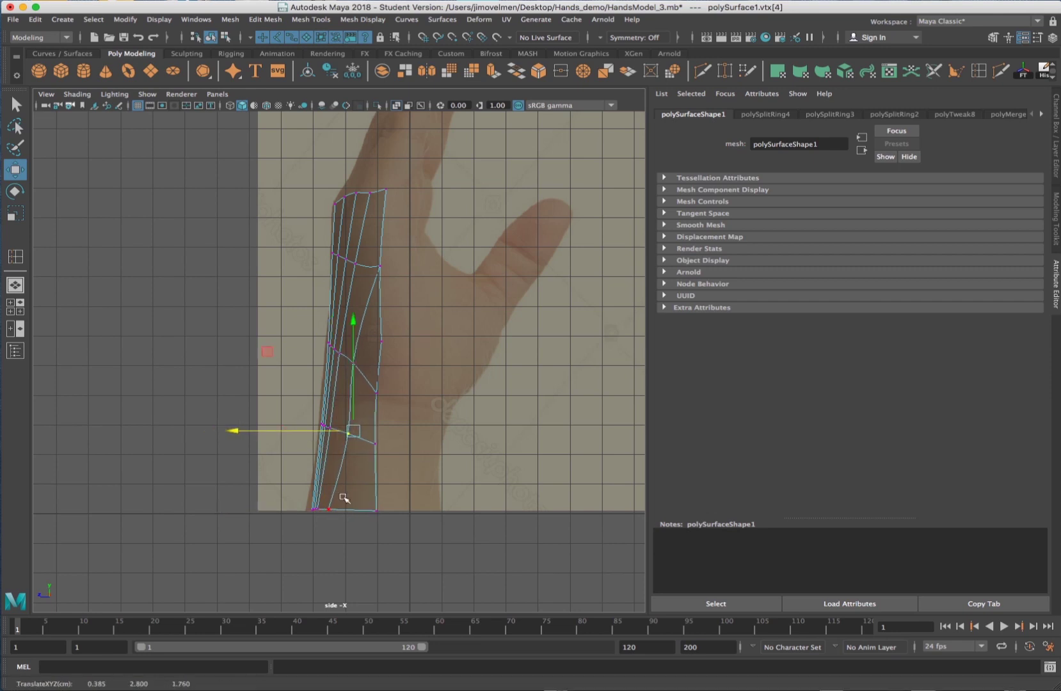
click(326, 521)
drag(296, 512, 324, 516)
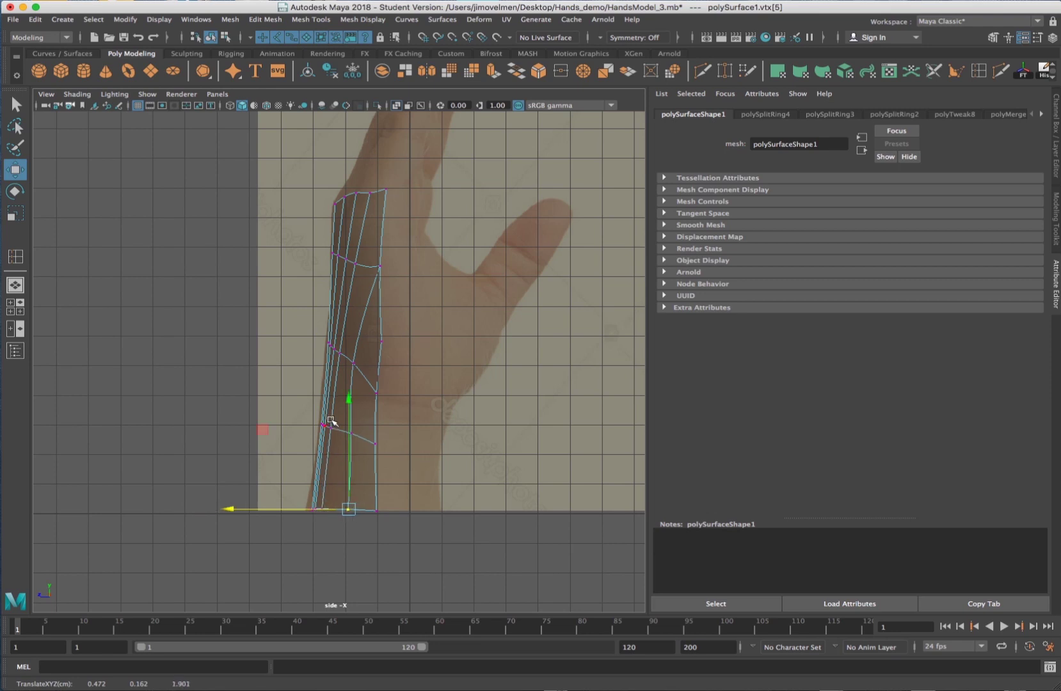
click(319, 434)
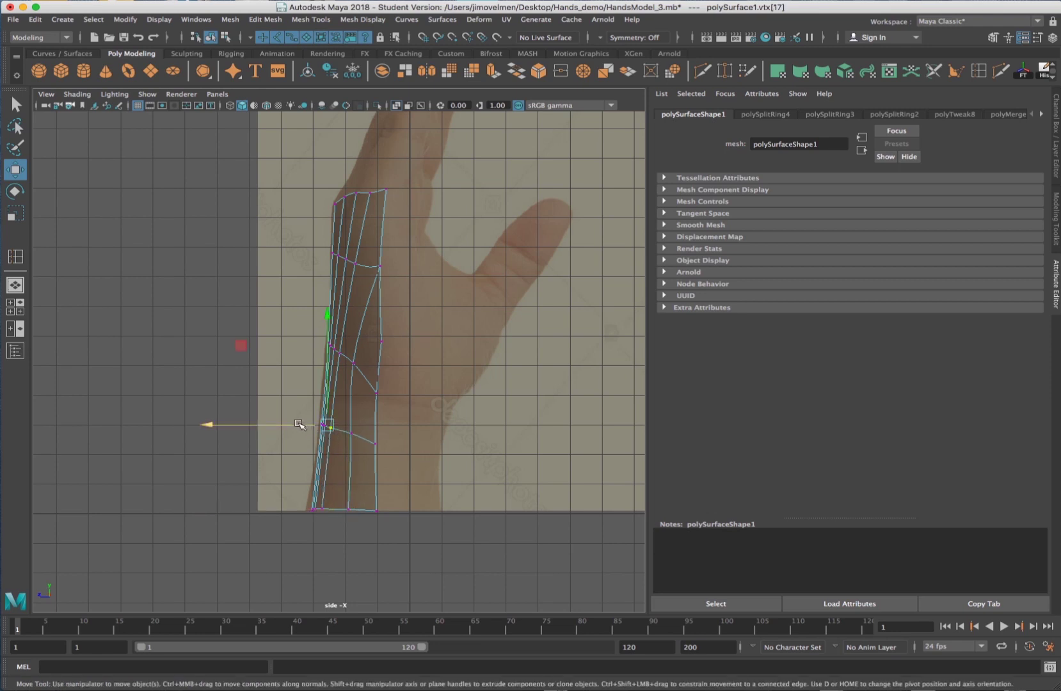
click(310, 507)
Fine-tune the thumb-side vertices of the mid-palm and upper palm rows and their neighbouring interior vertices in the side view
click(382, 396)
drag(376, 395, 379, 398)
click(380, 267)
drag(380, 268, 378, 277)
click(340, 357)
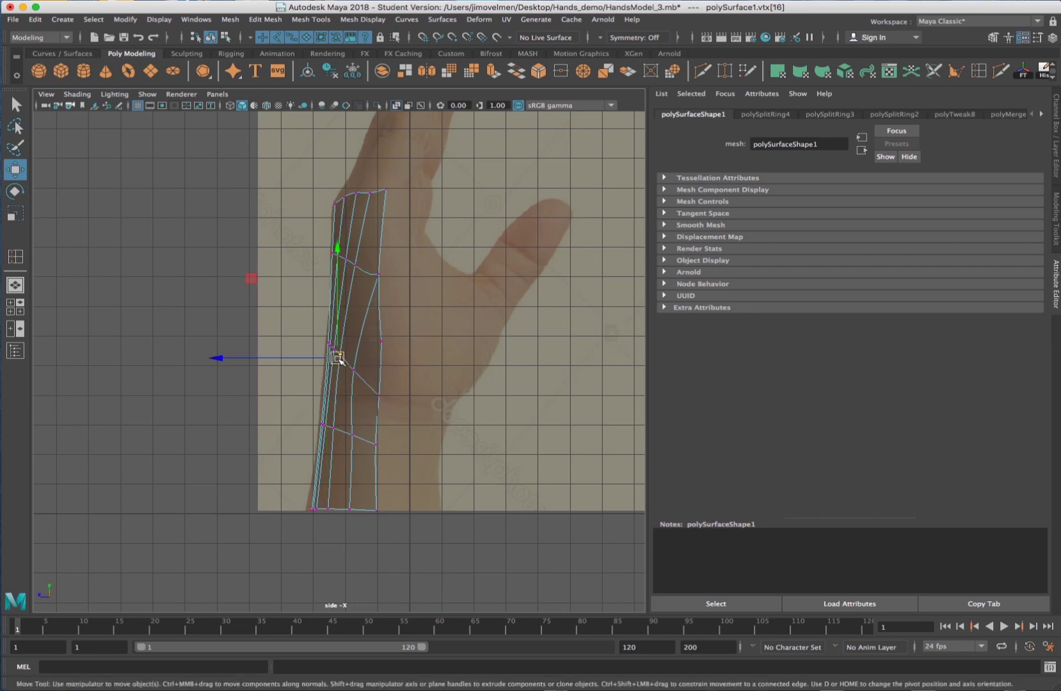
click(334, 428)
In the perspective view, reposition the little-finger-side vertex of the upper palm row to smooth the outer border
key(space)
key(space)
alt+drag(420, 322, 457, 333)
click(437, 288)
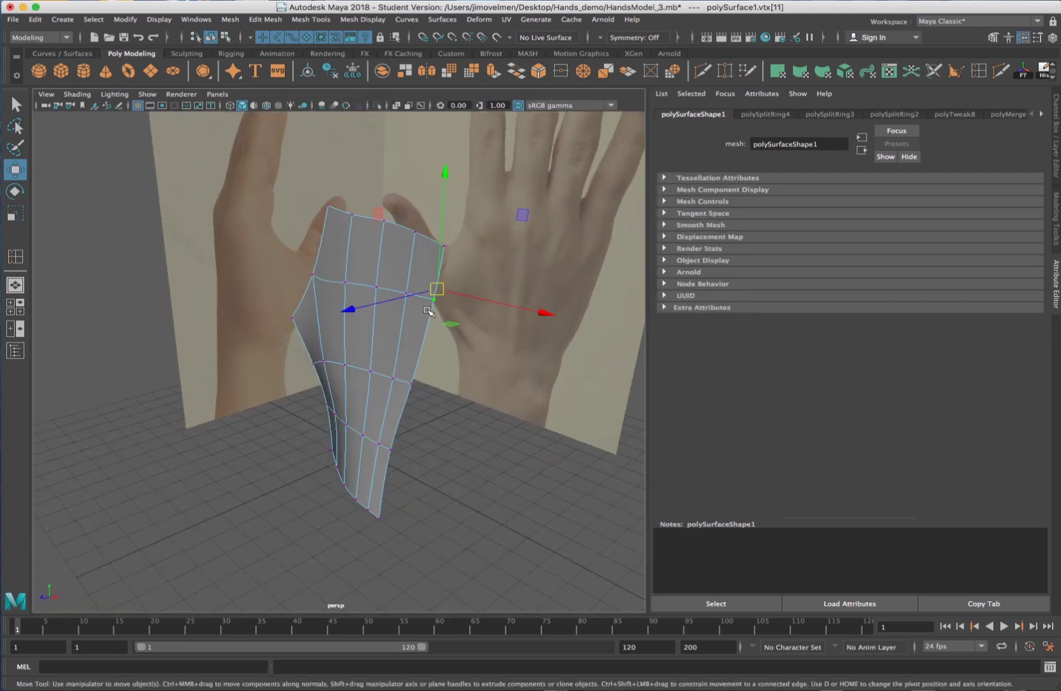
drag(411, 298, 424, 305)
alt+drag(411, 428, 492, 367)
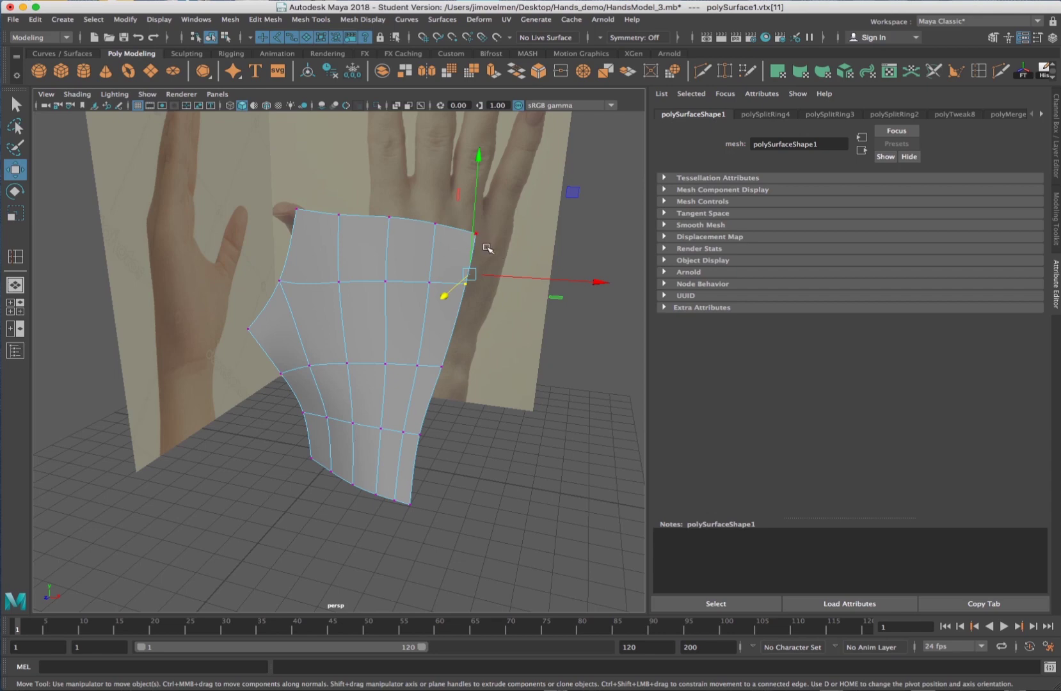
alt+drag(502, 359, 498, 346)
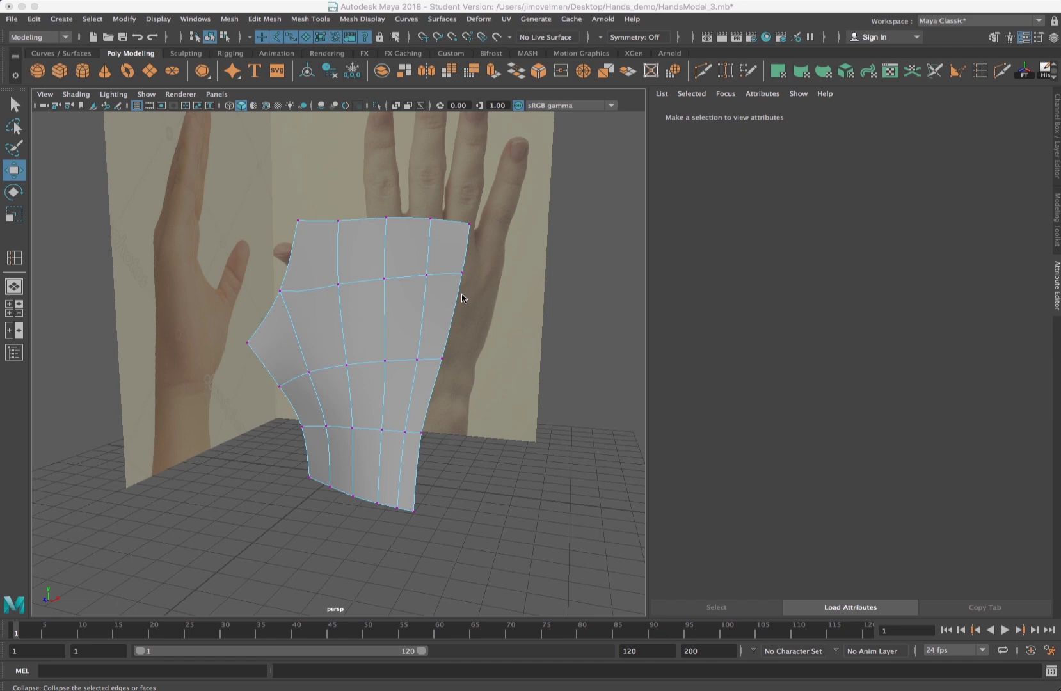
In the perspective view, reposition the upper palm row's interior vertex nearest the thumb to even out the surface
alt+drag(406, 351, 367, 439)
click(388, 421)
click(376, 346)
drag(354, 360, 350, 362)
click(347, 309)
alt+drag(355, 307, 466, 362)
scroll(328, 318, up, 3)
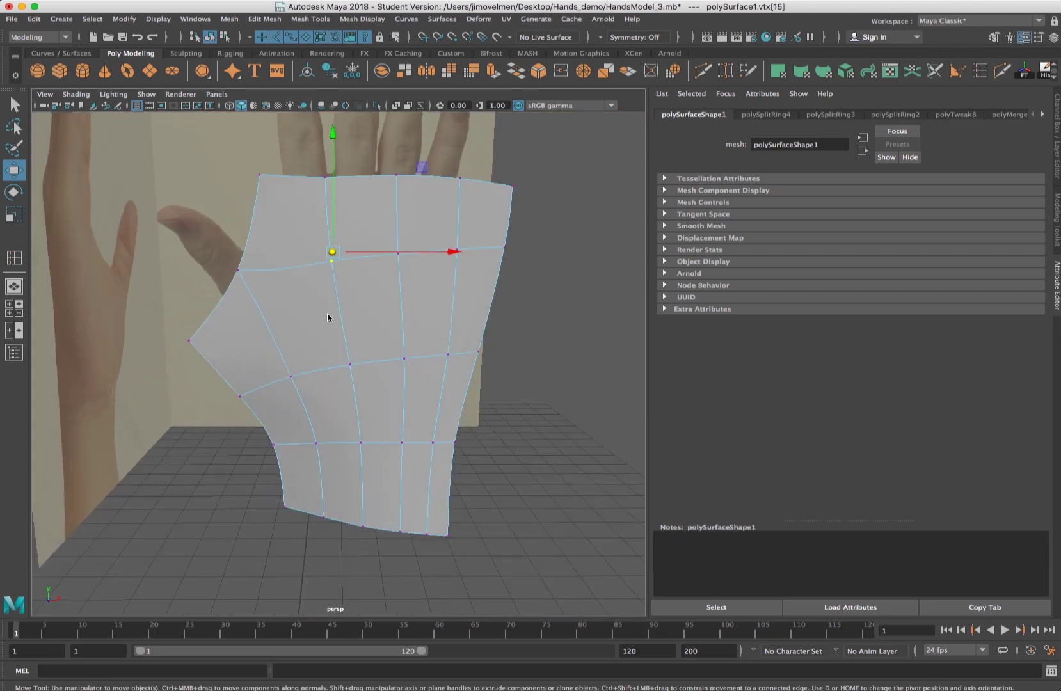
scroll(328, 317, up, 3)
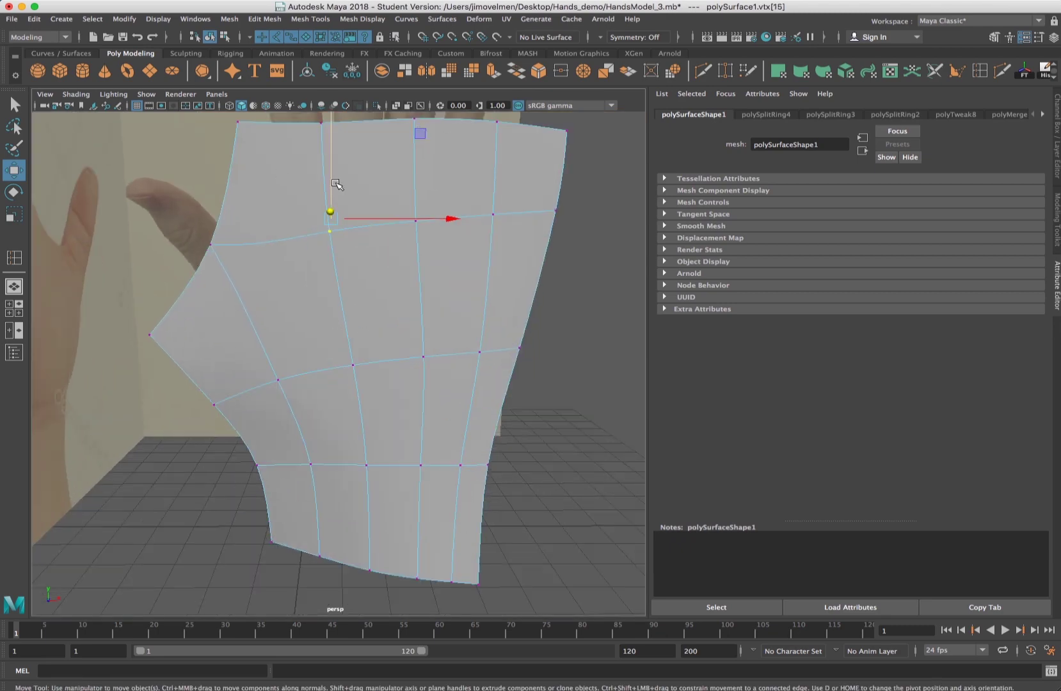
scroll(334, 185, down, 5)
alt+drag(401, 257, 402, 262)
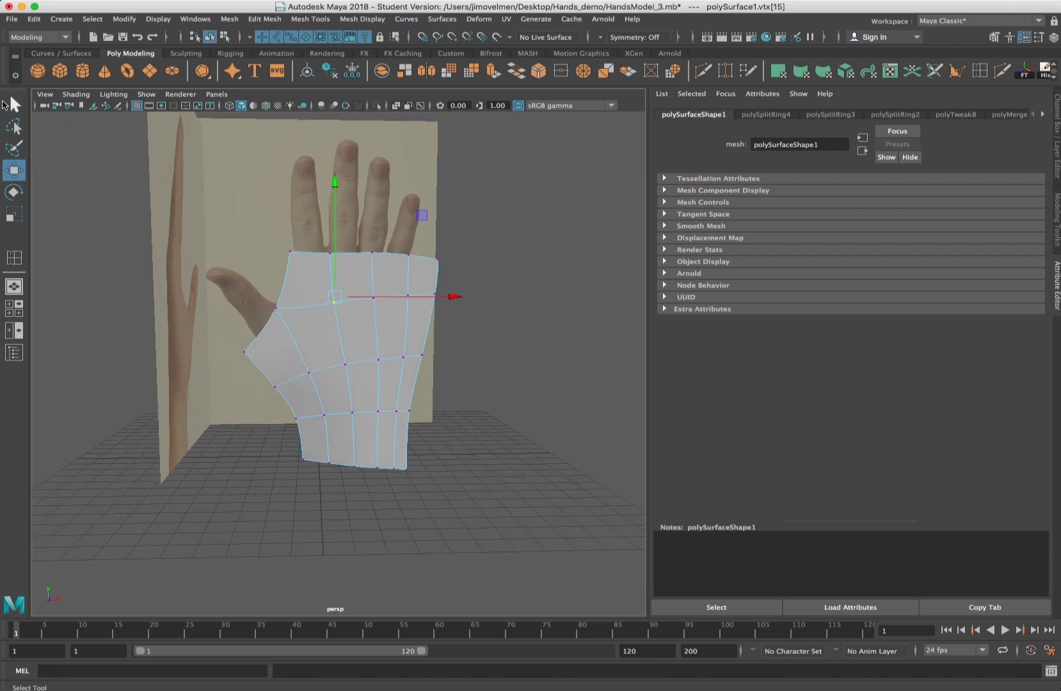
Select all vertices of the palm mesh and turn on the Poly Count heads-up display
click(14, 104)
right_drag(362, 274, 300, 274)
drag(473, 226, 231, 545)
scroll(346, 313, up, 5)
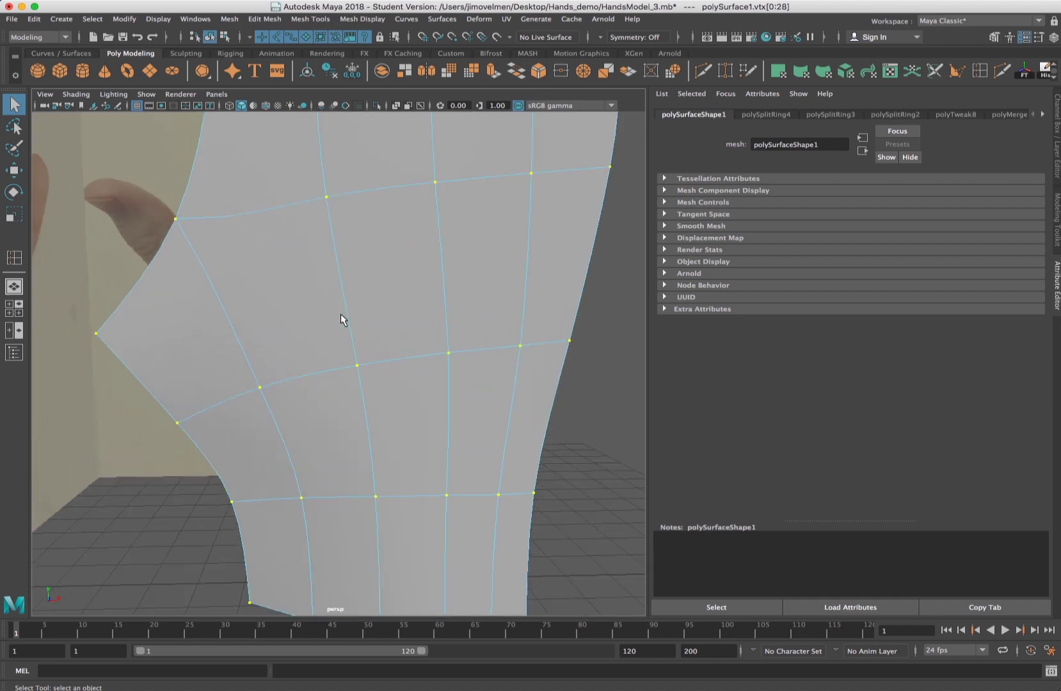
scroll(376, 275, down, 3)
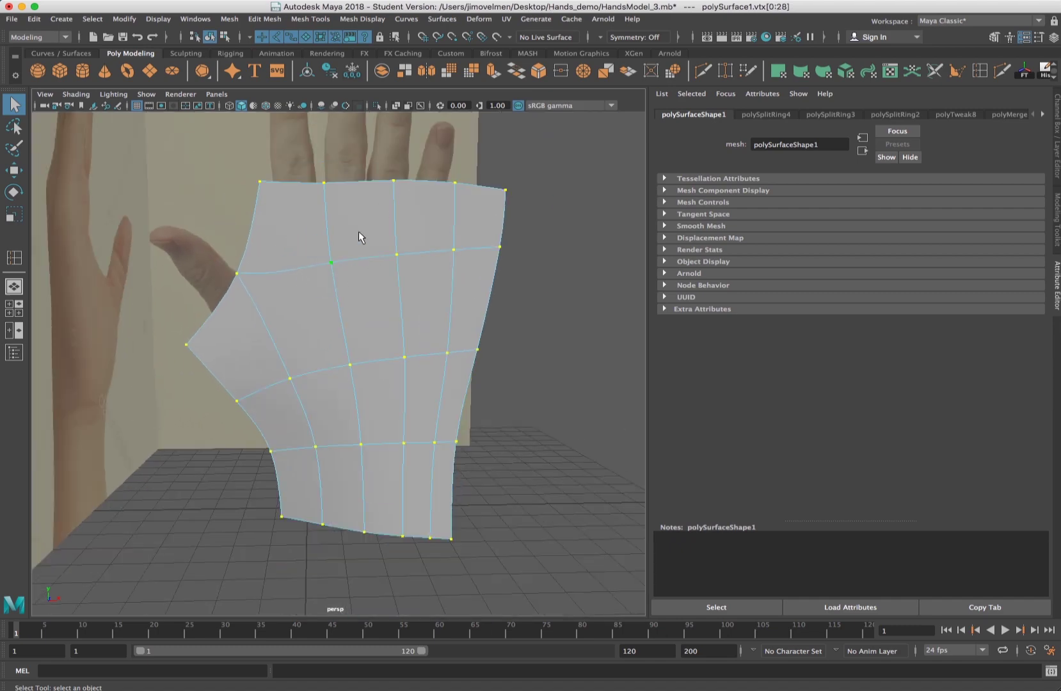
scroll(355, 243, down, 4)
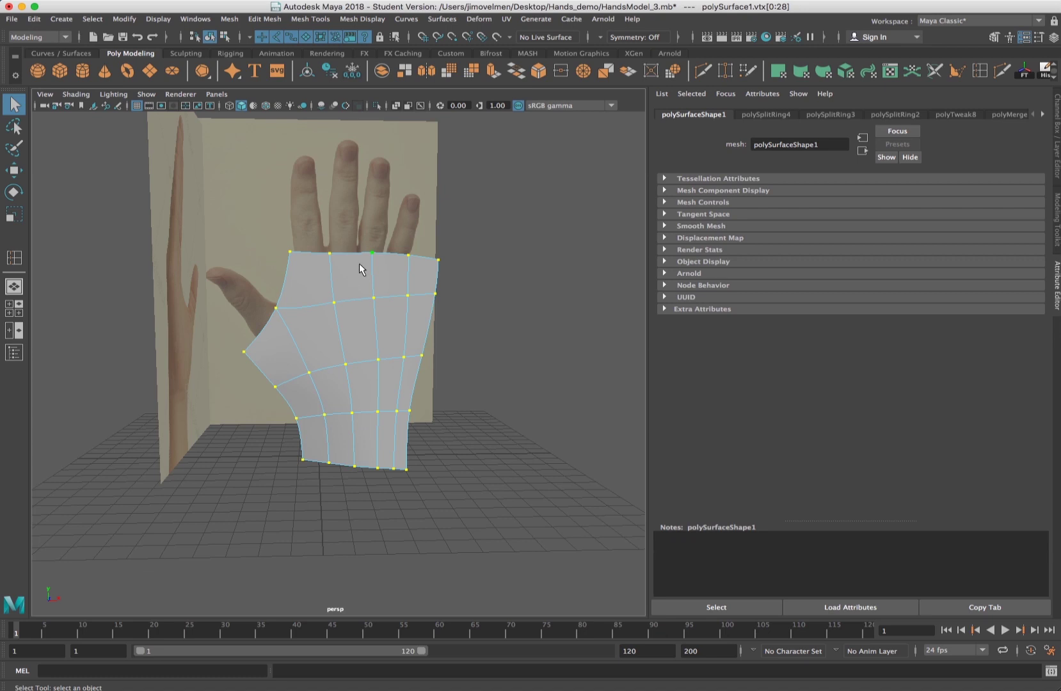
click(160, 19)
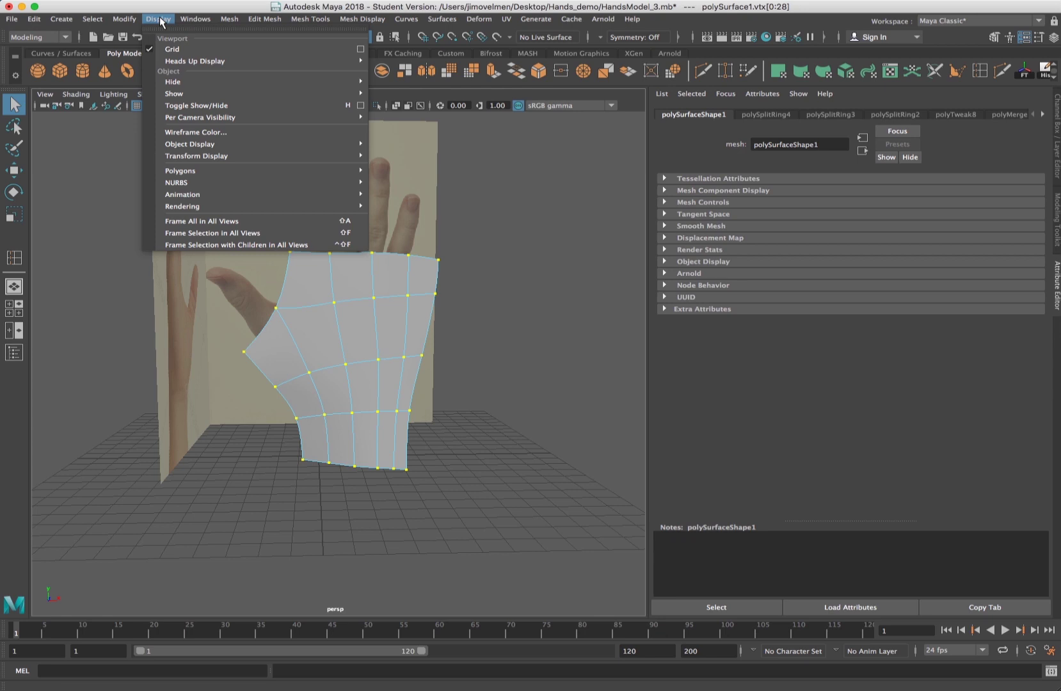
mouse_move(190, 63)
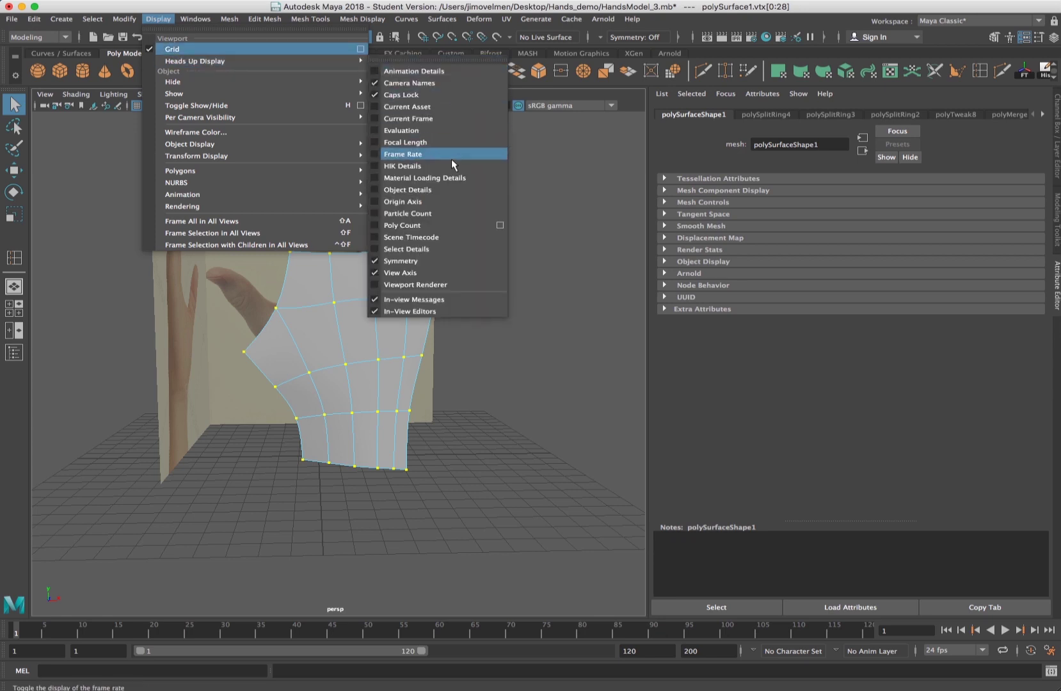
click(427, 225)
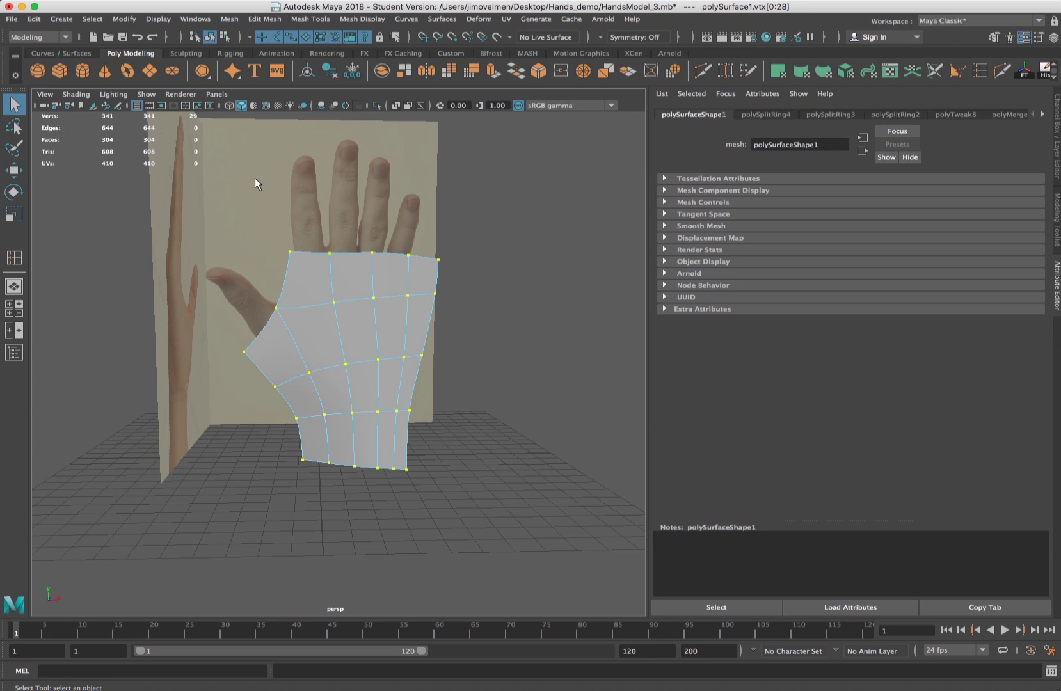
Select all the palm's faces to check the polygon count, and clear the selection
right_drag(352, 265, 351, 298)
drag(503, 219, 230, 526)
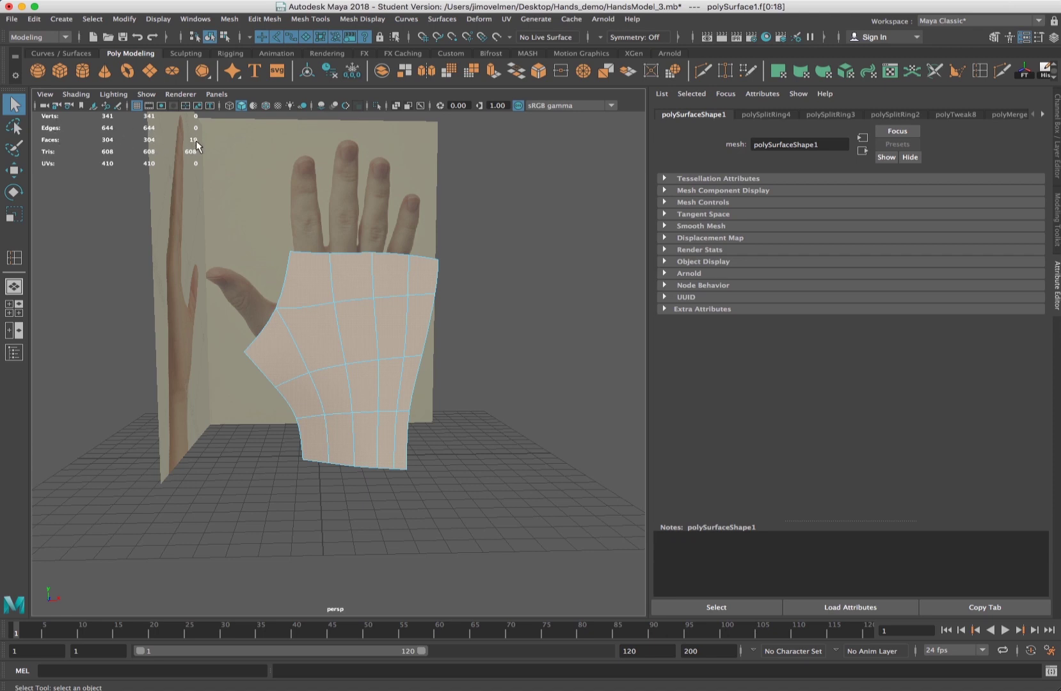
click(467, 201)
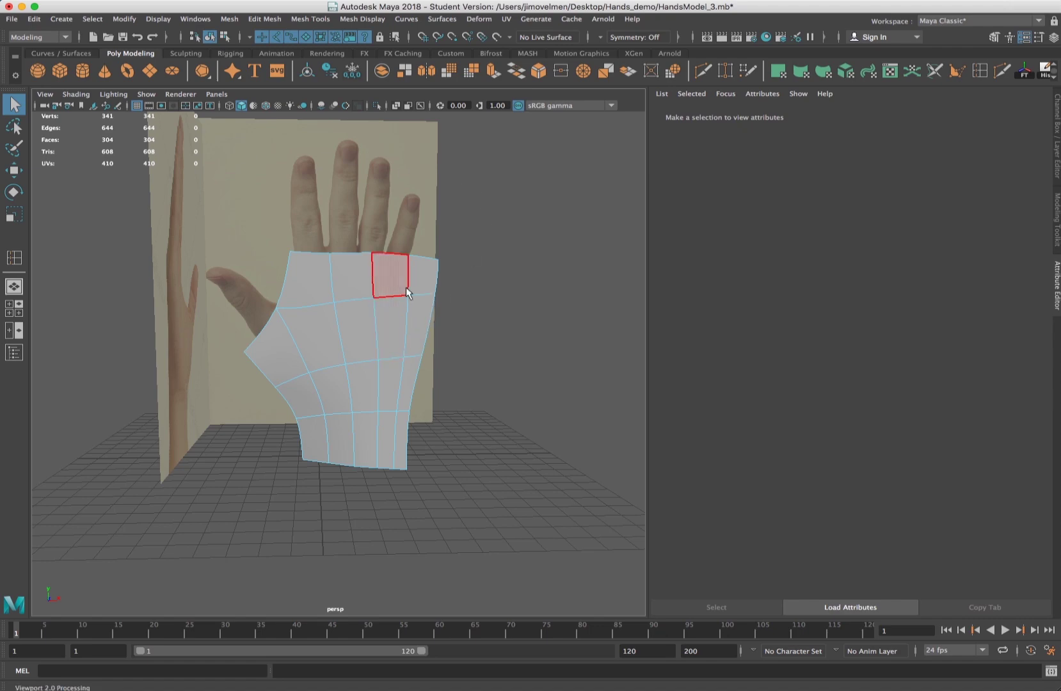
In the side view, move the mid-palm row's thumb-side border vertex and its neighbouring interior vertex toward the palm side
key(space)
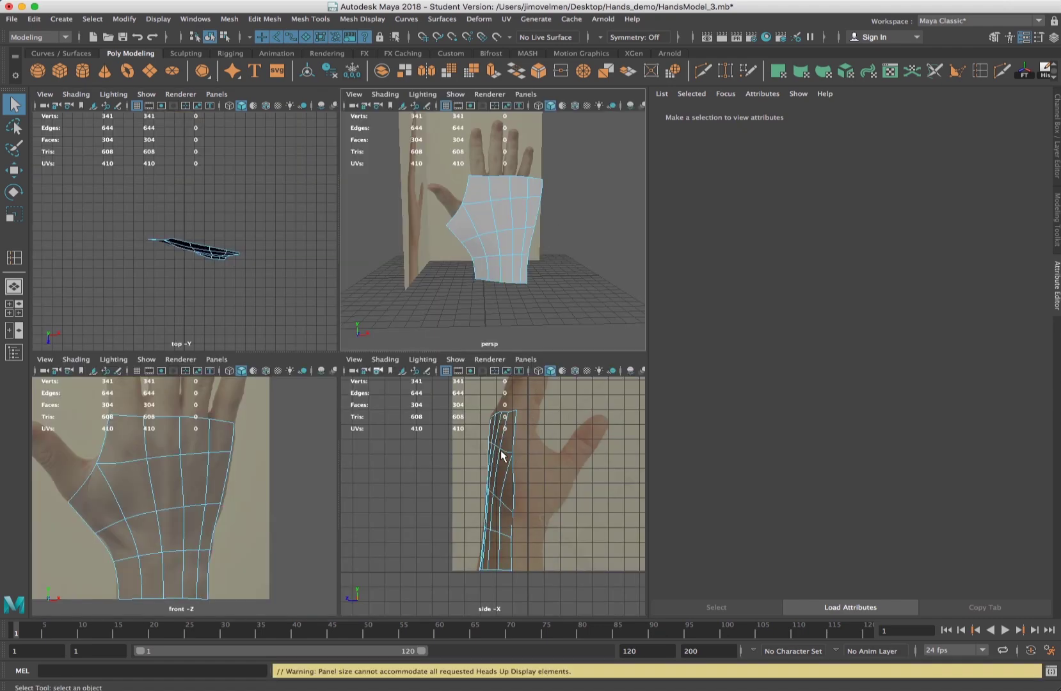
key(space)
right_drag(362, 274, 355, 238)
click(384, 330)
click(379, 337)
right_drag(379, 338, 348, 340)
click(377, 397)
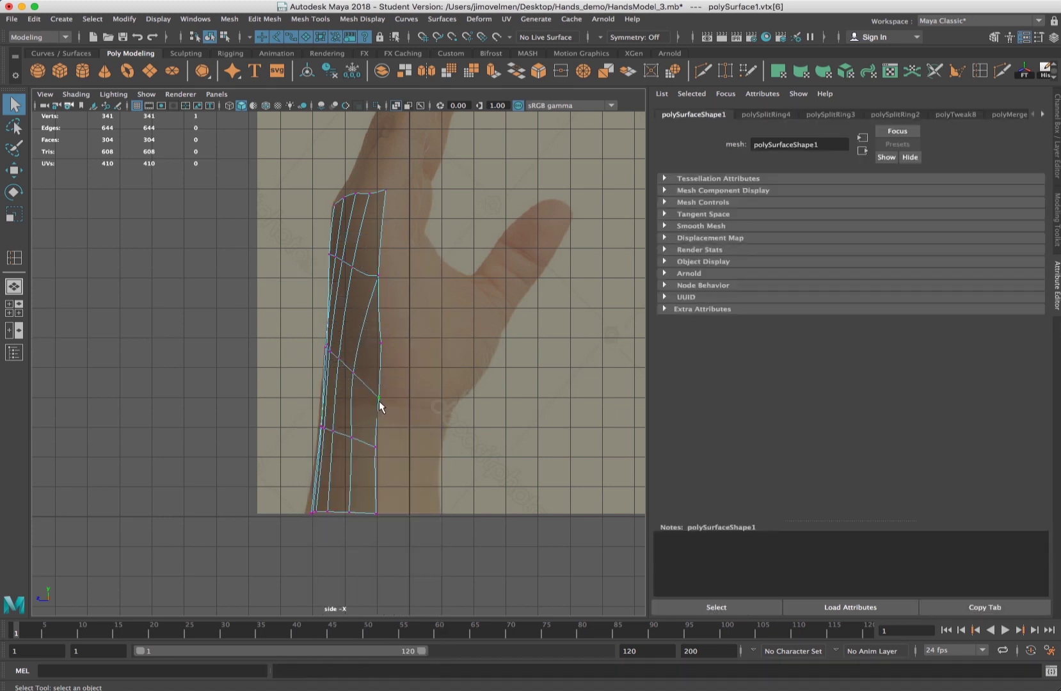
key(w)
drag(379, 400, 386, 397)
click(350, 376)
Move the thumb-side vertices of the wrist crease and lower wrist border toward the palm side and adjust their neighbouring interior vertices
click(375, 445)
drag(376, 446, 387, 448)
click(376, 513)
drag(377, 513, 388, 513)
click(350, 512)
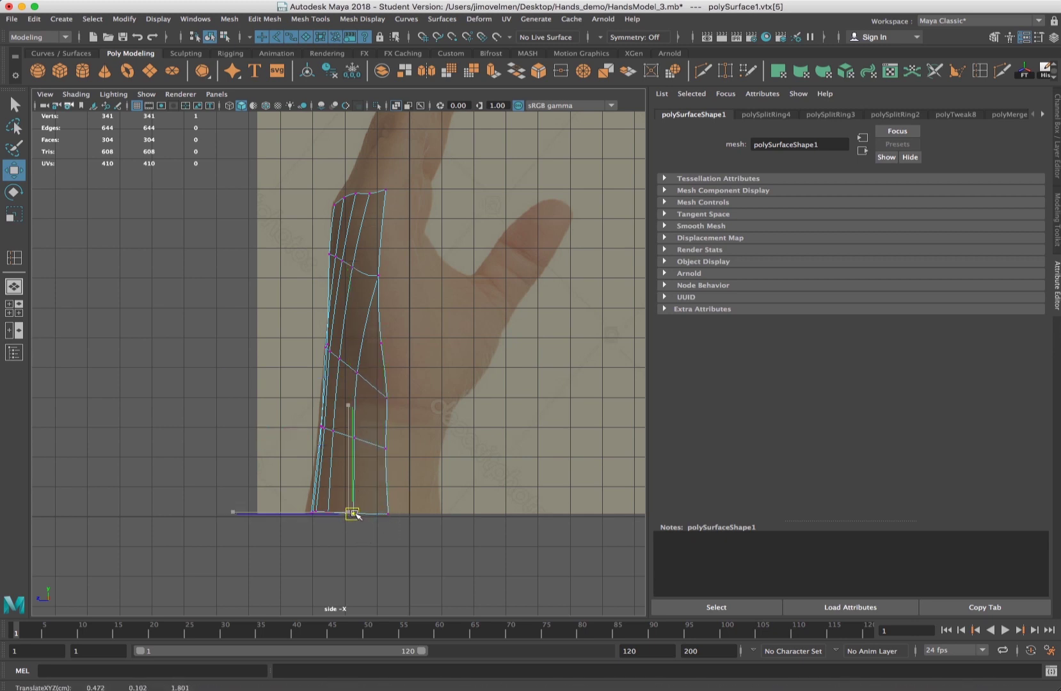
click(329, 439)
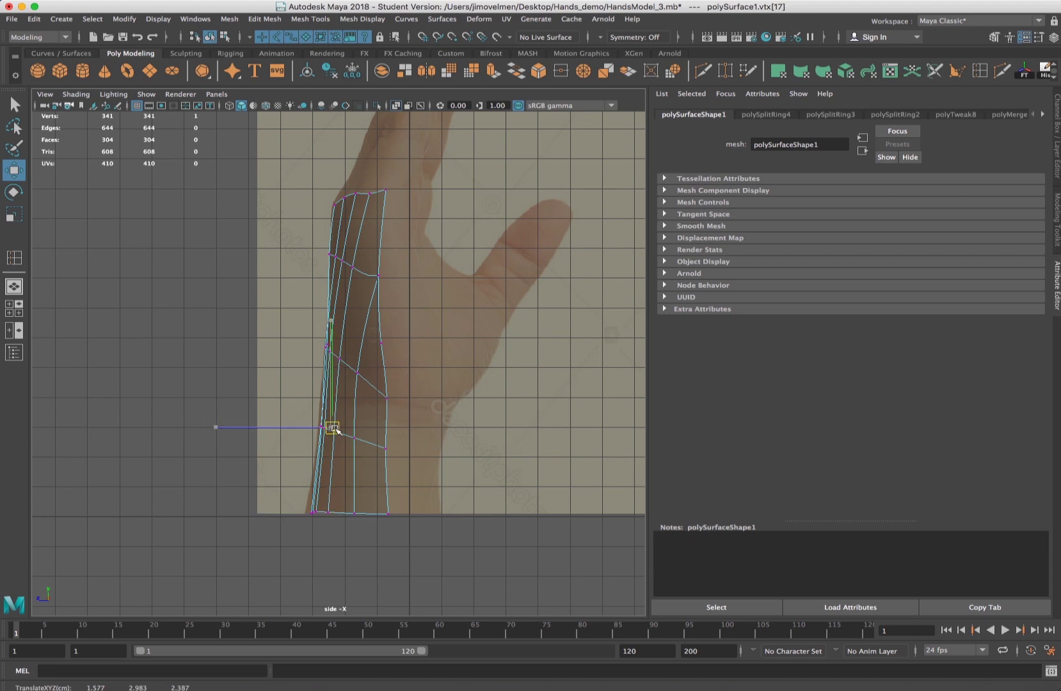
Shift the upper palm border's thumb-side vertex and its neighbour slightly toward the back of the hand in the side view
click(378, 276)
click(385, 190)
drag(385, 191, 370, 193)
click(336, 208)
Shift the wrist crease's little-finger-side vertex slightly toward the back of the hand in the side view and check it in all views
click(321, 426)
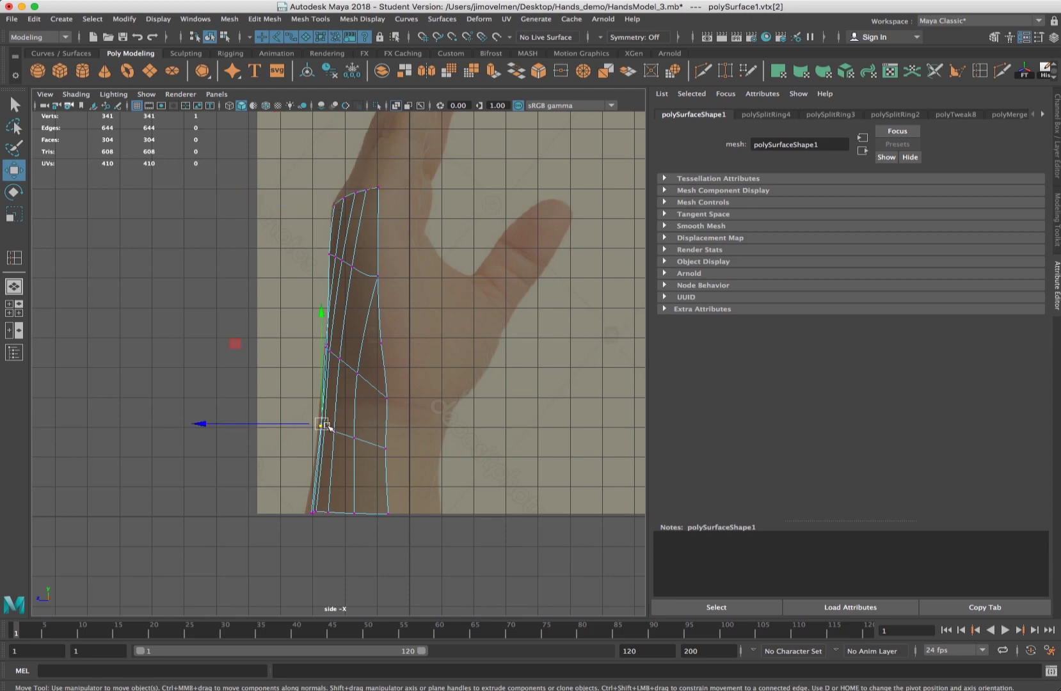
key(f)
drag(339, 363, 332, 366)
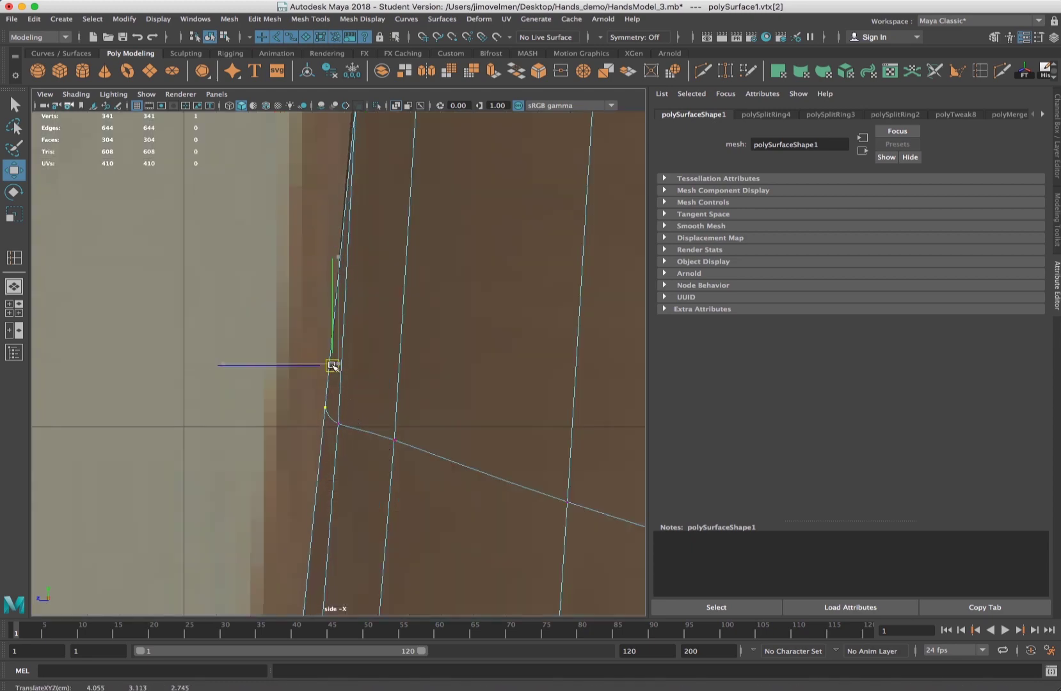
key(space)
key(space)
key(space)
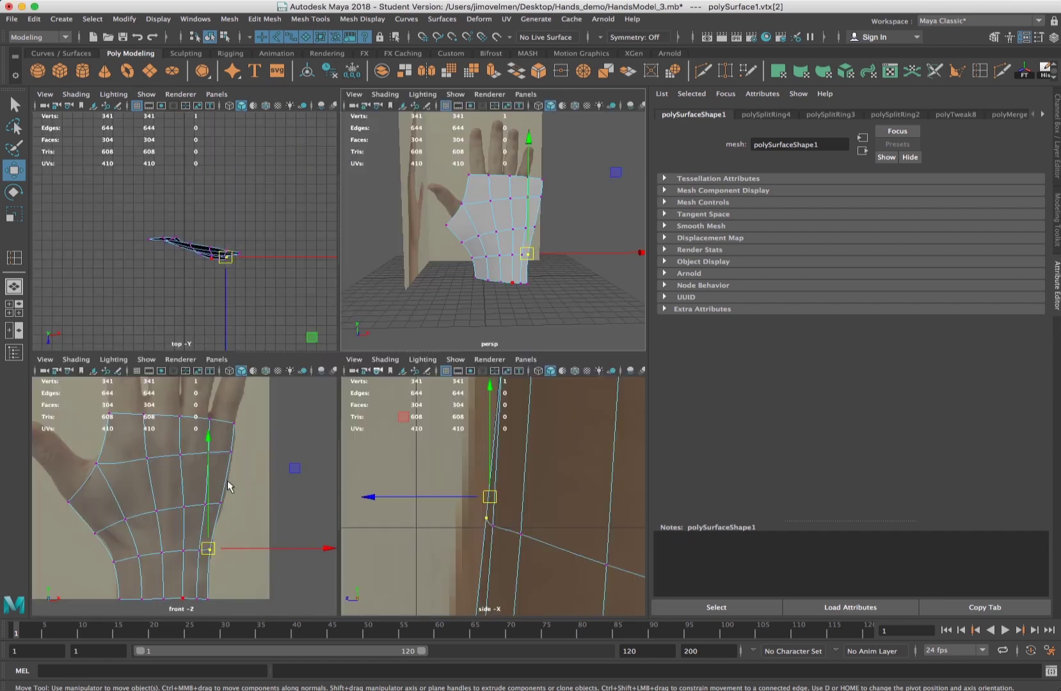
key(space)
key(space)
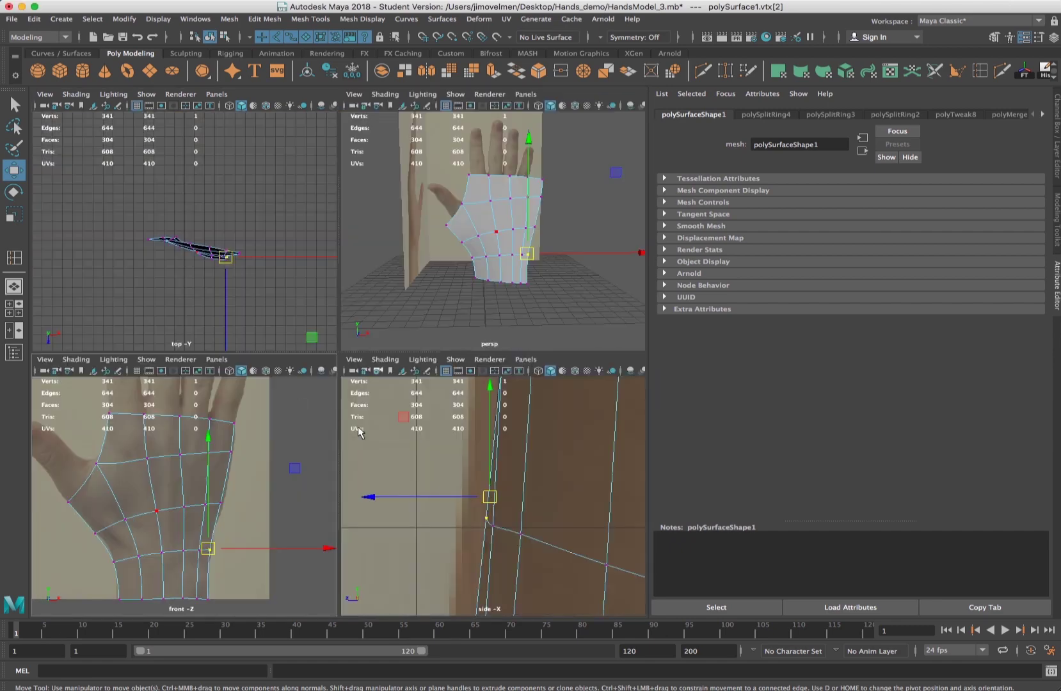
key(space)
In the side view, adjust the thumb-base tip vertex and, with smooth preview off, a little-finger-side vertex of the mid-palm row
scroll(501, 458, down, 3)
scroll(500, 435, up, 1)
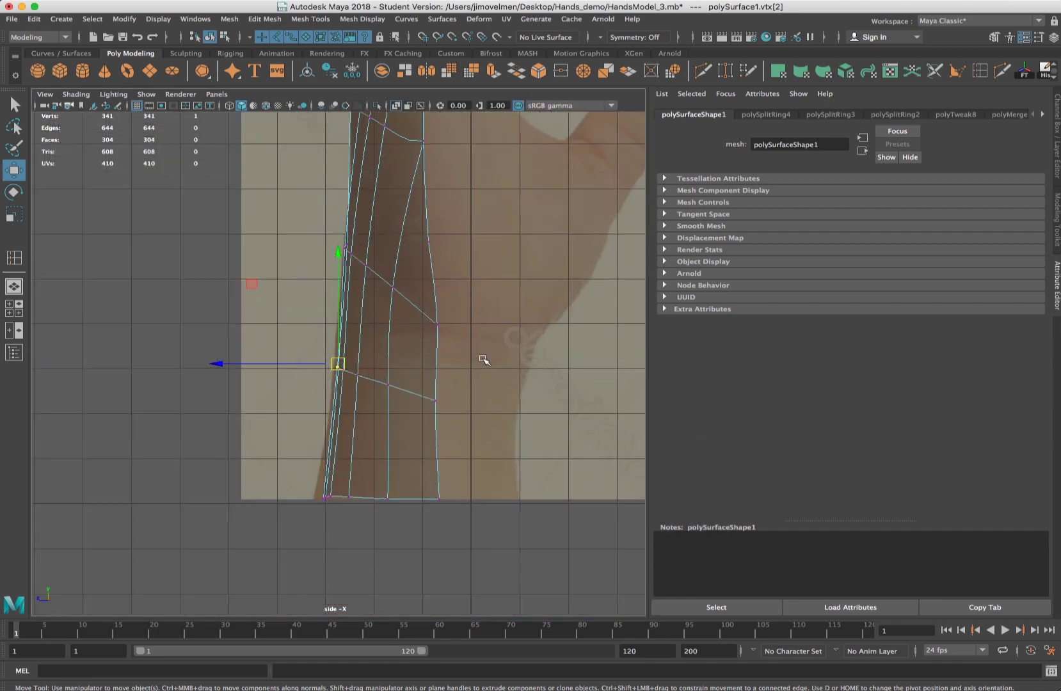
scroll(477, 335, up, 1)
scroll(448, 328, up, 1)
drag(425, 314, 389, 338)
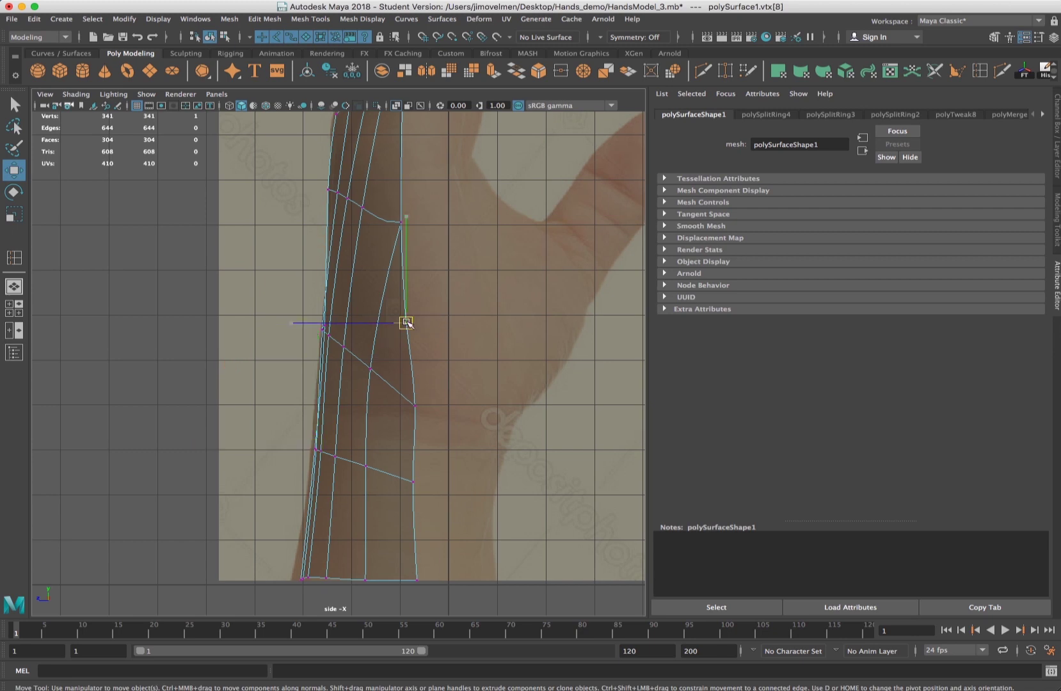
key(1)
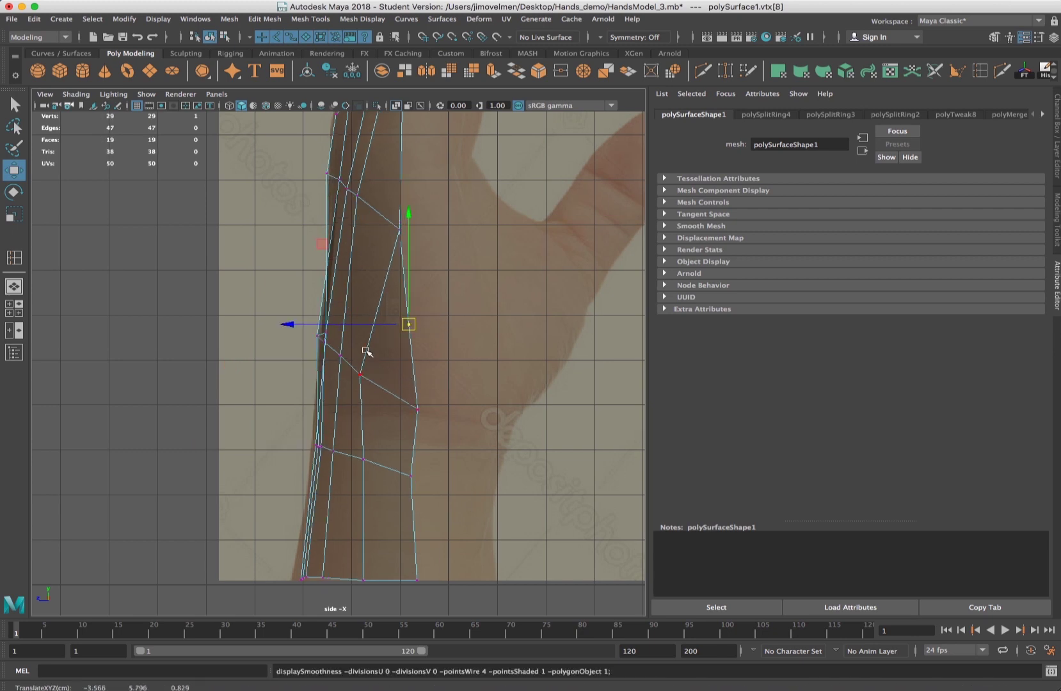
click(325, 337)
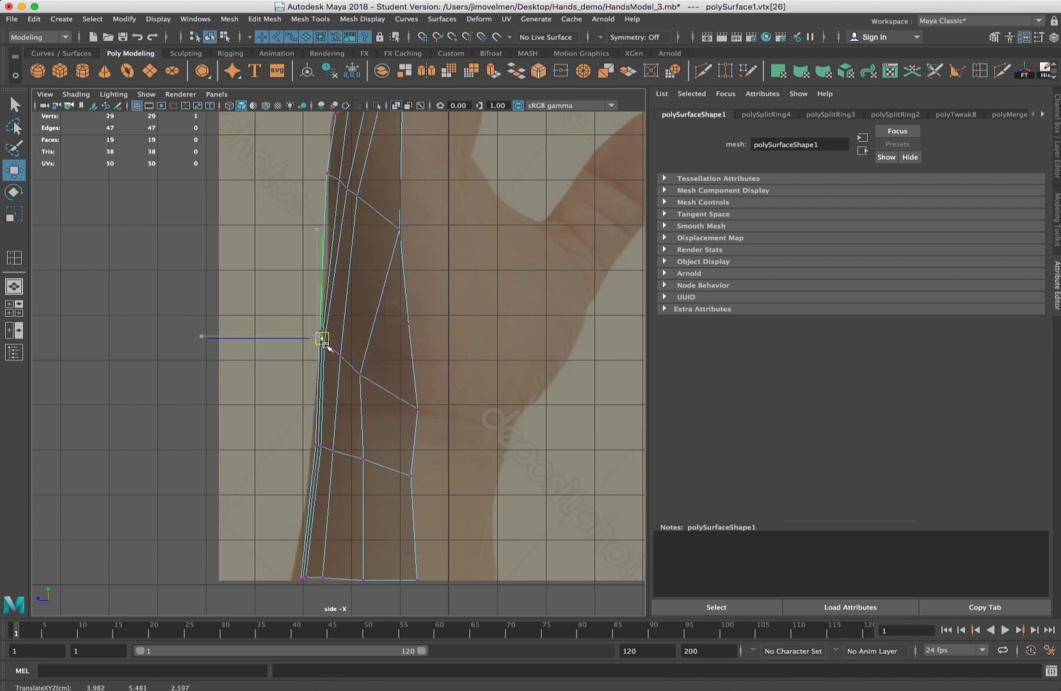
Examine the unsmoothed palm mesh in the perspective view and the four-view layout
key(space)
key(space)
alt+drag(436, 329, 359, 329)
click(360, 328)
alt+drag(360, 328, 462, 331)
key(space)
key(space)
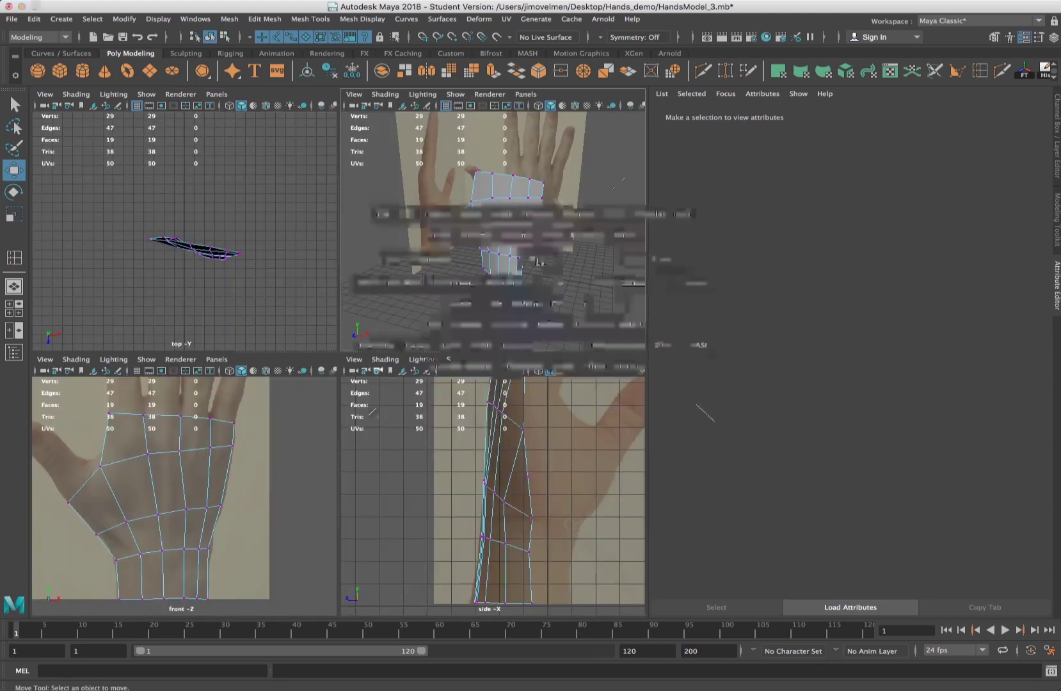
key(space)
key(space)
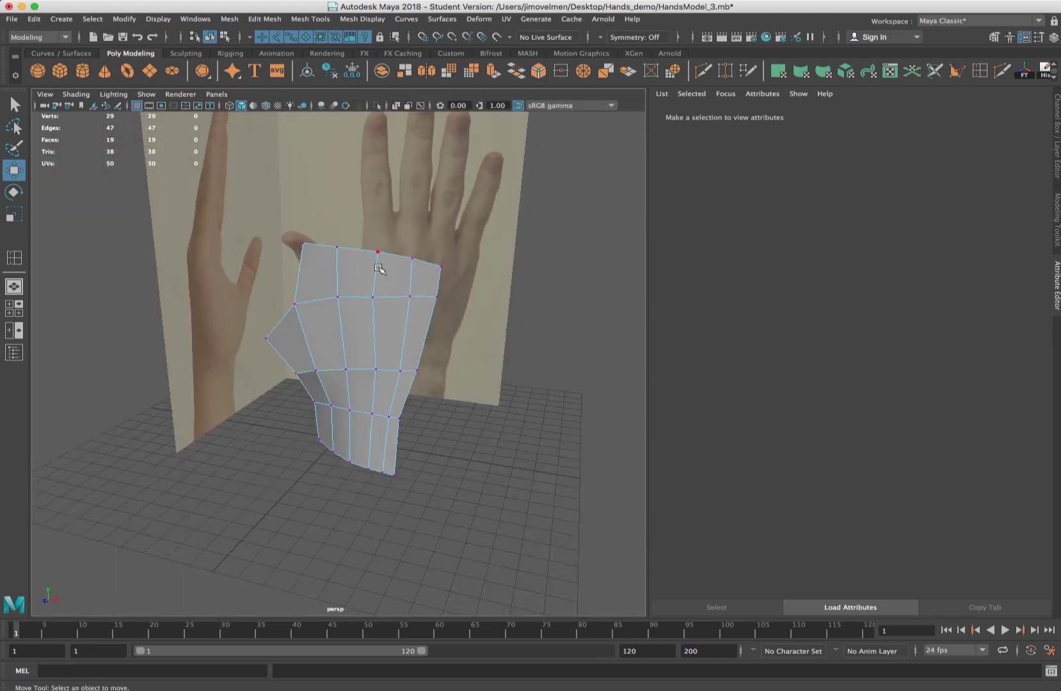
Select all the palm faces and extrude them toward the palm side to give the hand thickness
right_drag(382, 253, 386, 229)
click(441, 277)
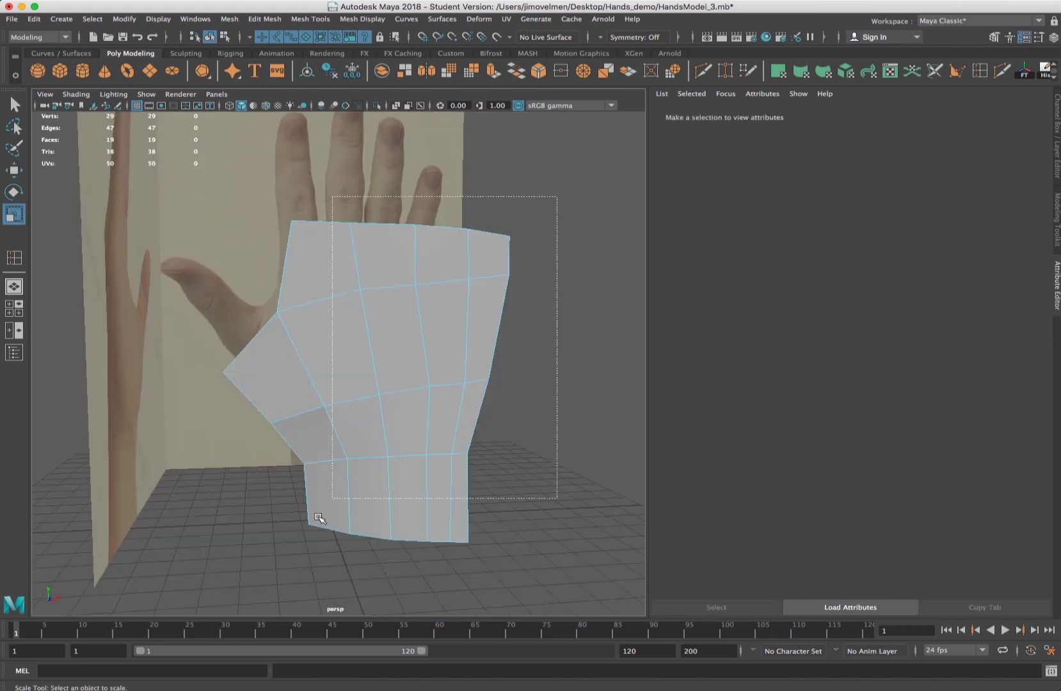
drag(627, 195, 195, 585)
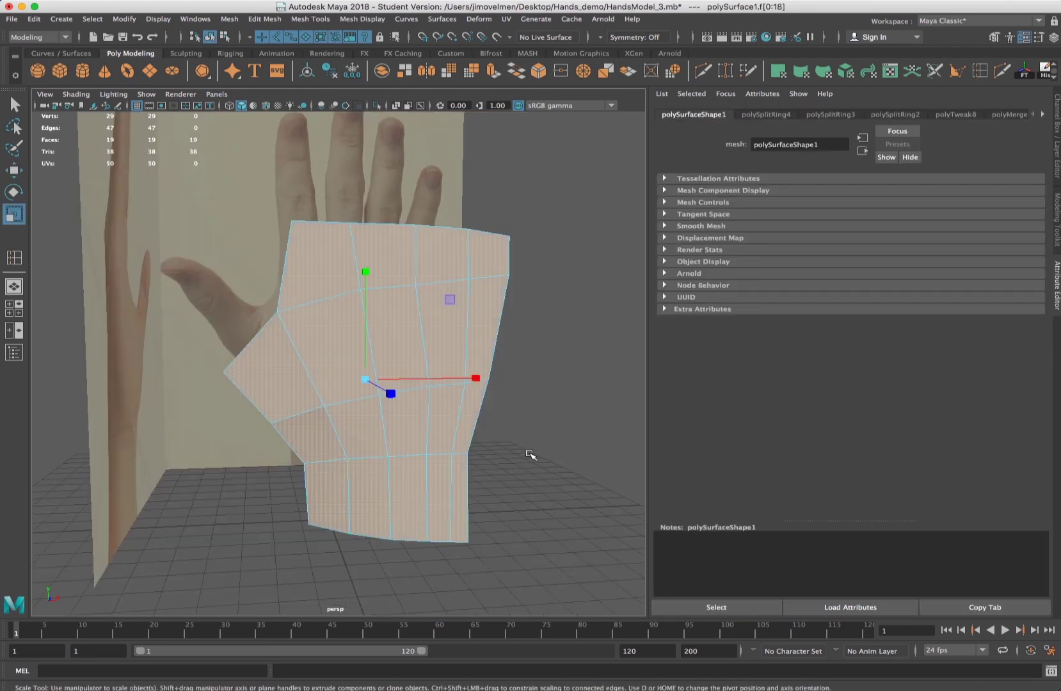
alt+drag(530, 455, 442, 463)
drag(202, 402, 289, 321)
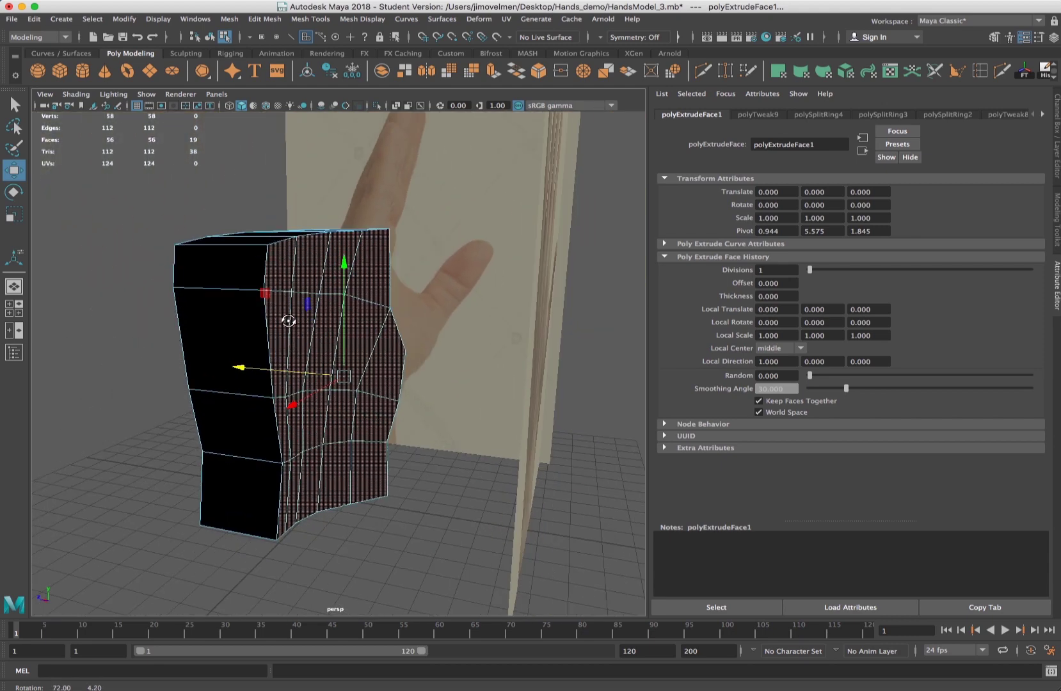
Reverse the normals of the extruded palm mesh in object mode and clear the selection
click(160, 220)
right_drag(278, 263, 314, 244)
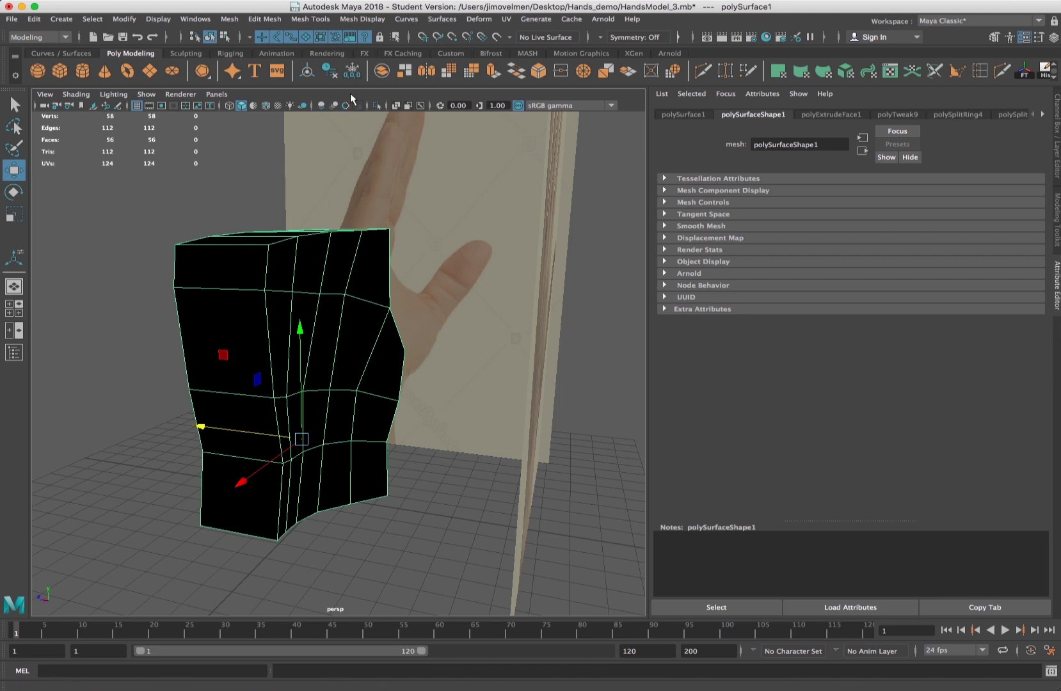
drag(366, 9, 367, 10)
click(363, 21)
click(365, 73)
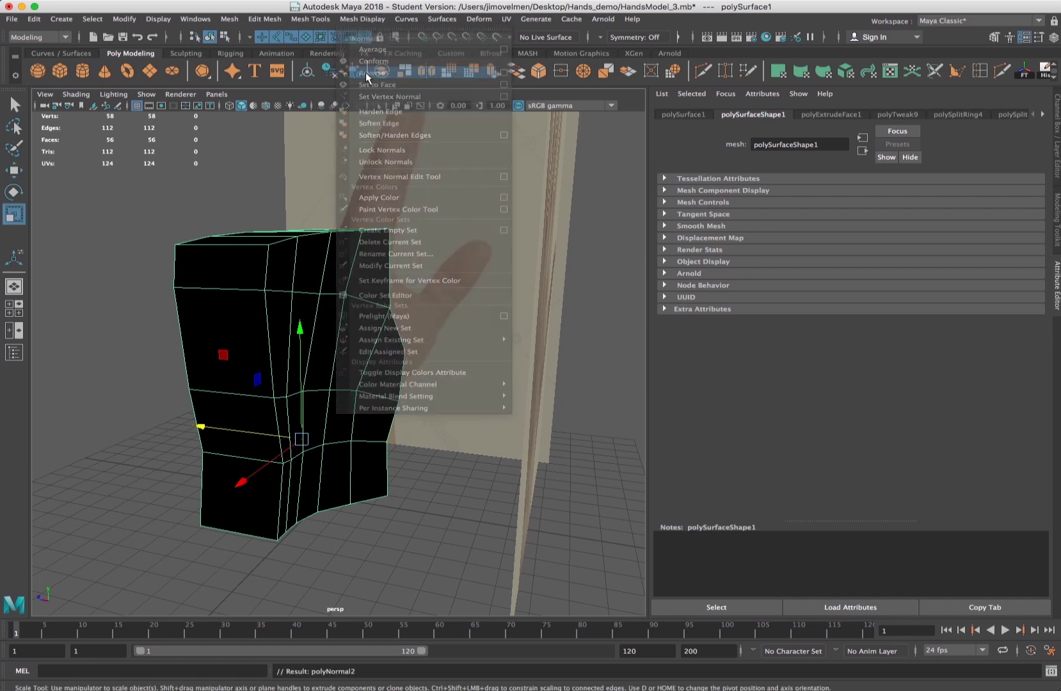
key(r)
click(363, 18)
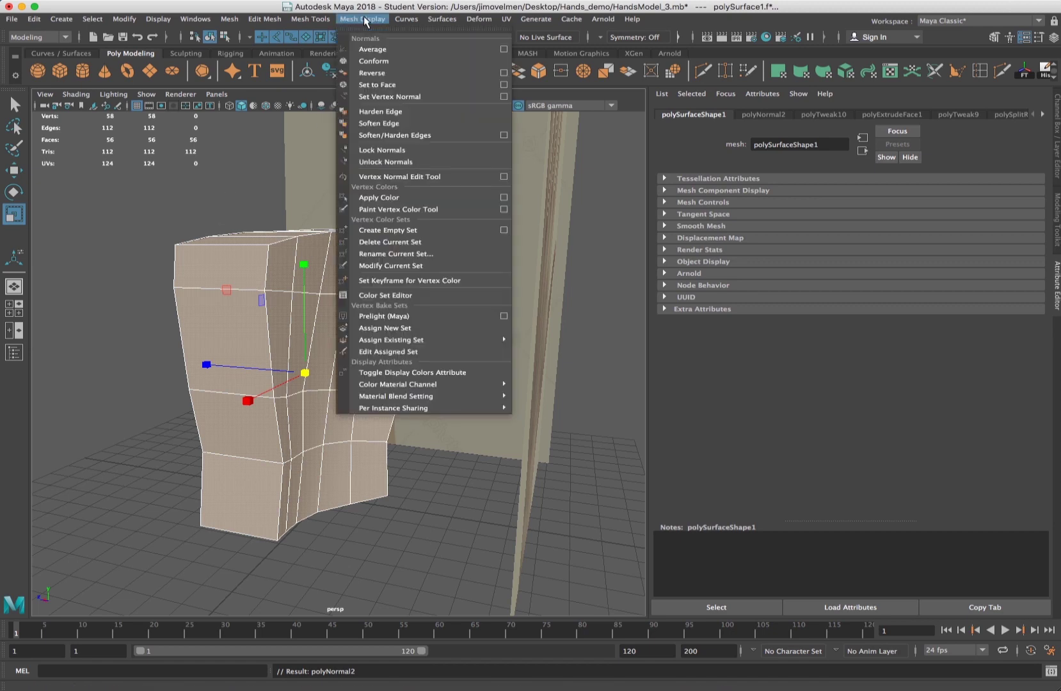
click(223, 168)
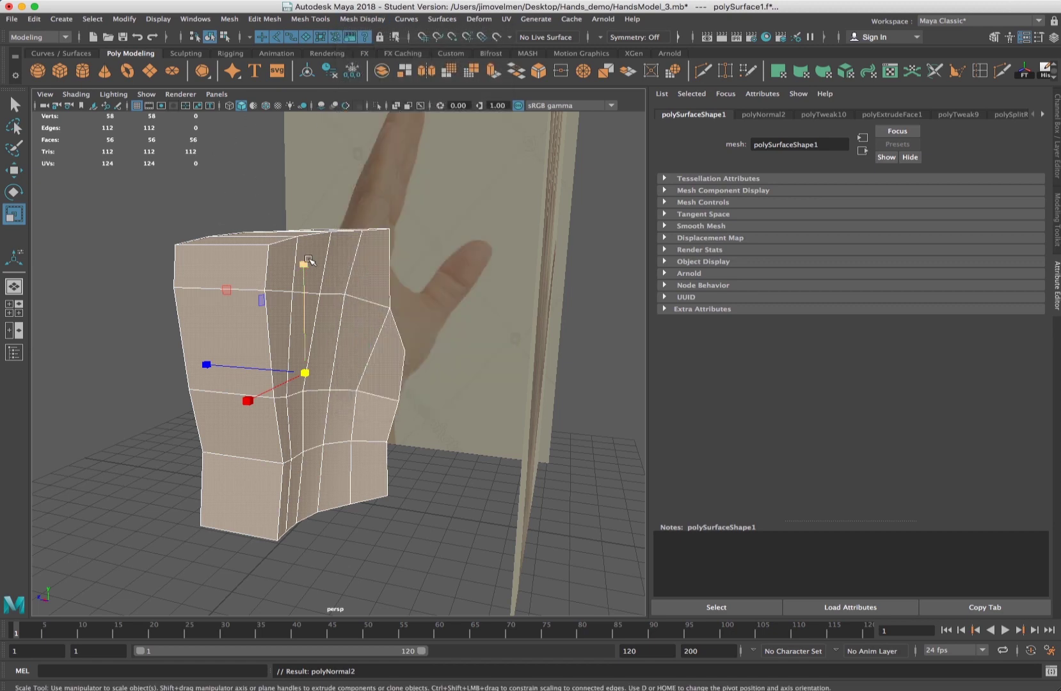
click(238, 183)
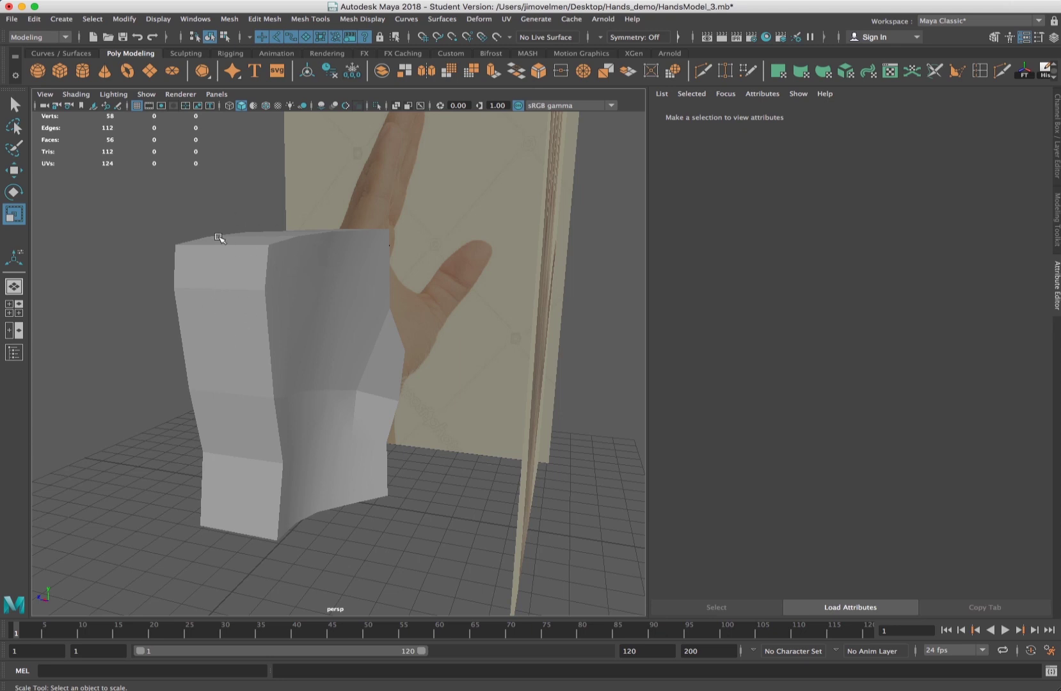
Select all faces of the extruded palm block and locate the Reverse normals command
click(276, 242)
right_drag(276, 242, 275, 275)
alt+drag(308, 254, 303, 178)
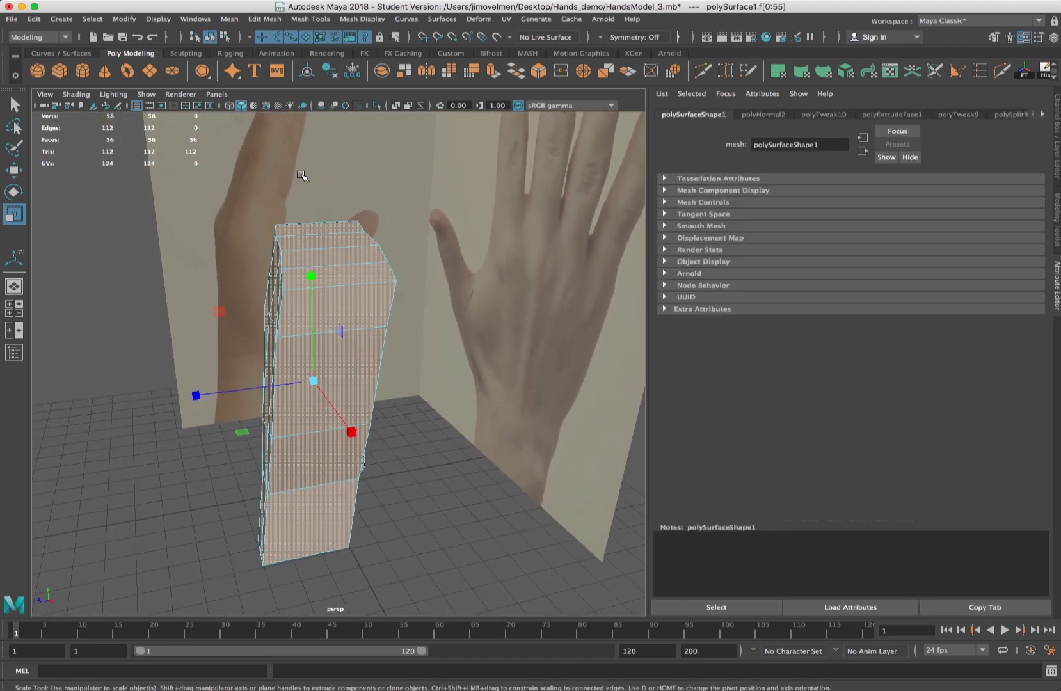
click(356, 21)
click(370, 75)
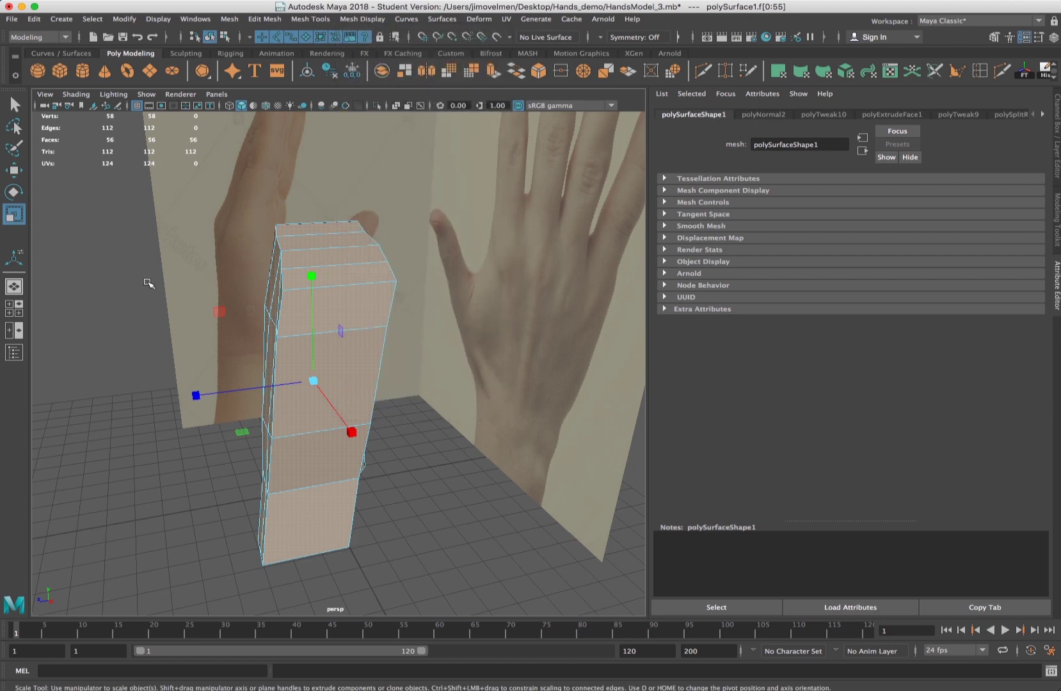
Preview the palm mesh smoothed from several sides and return it to unsmoothed display
alt+drag(156, 281, 182, 260)
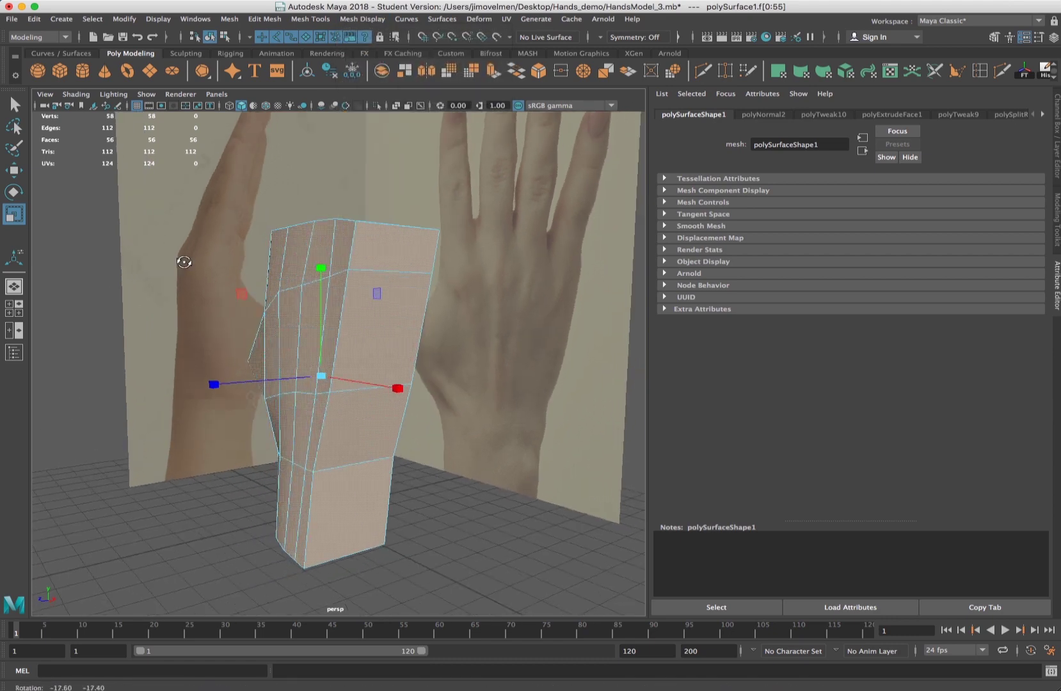
click(254, 313)
alt+drag(379, 327, 400, 343)
alt+drag(403, 290, 288, 287)
right_drag(301, 303, 362, 287)
key(3)
click(125, 242)
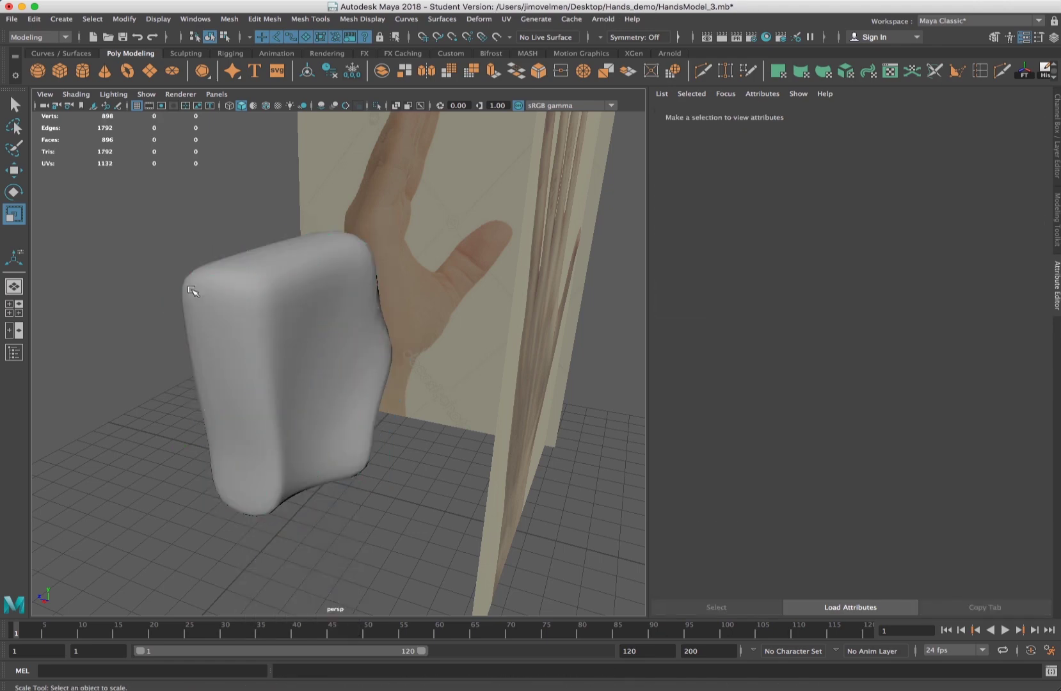
alt+drag(190, 299, 306, 282)
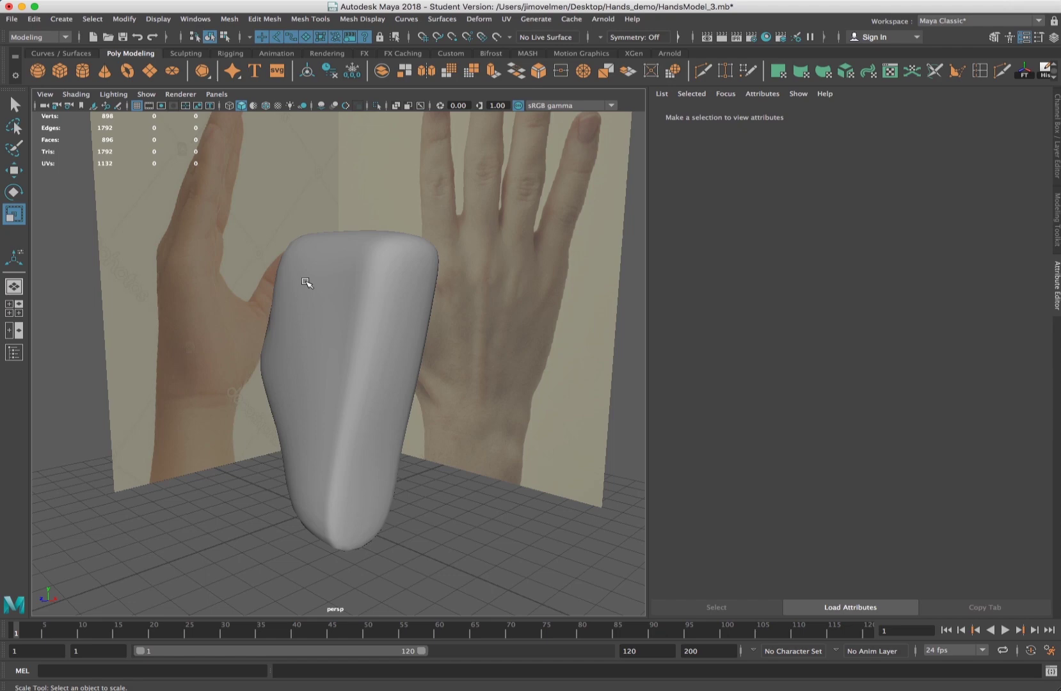
click(306, 282)
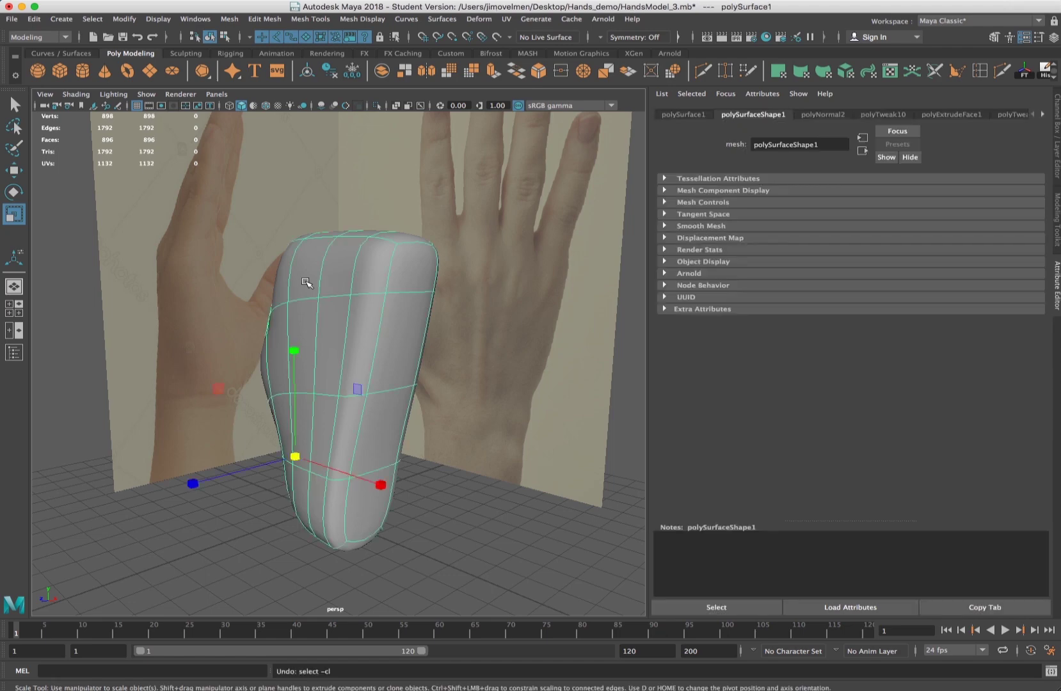
key(1)
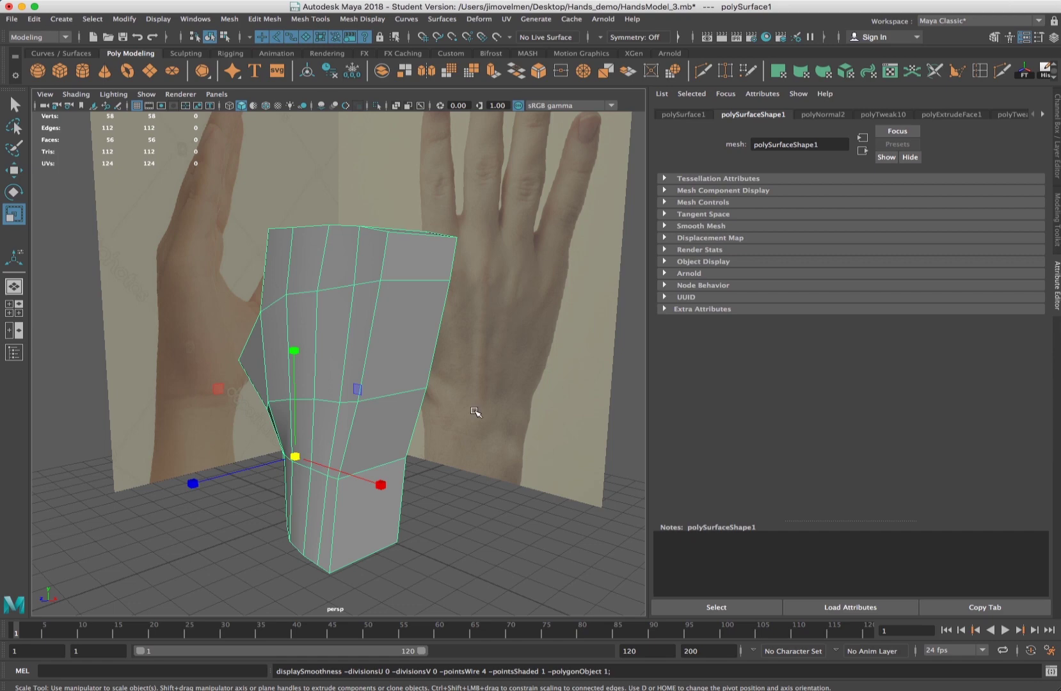
Select the lengthwise edges along the little-finger side of the back of the hand and move them inward toward the palm
right_drag(374, 336, 375, 299)
click(383, 257)
shift+click(372, 336)
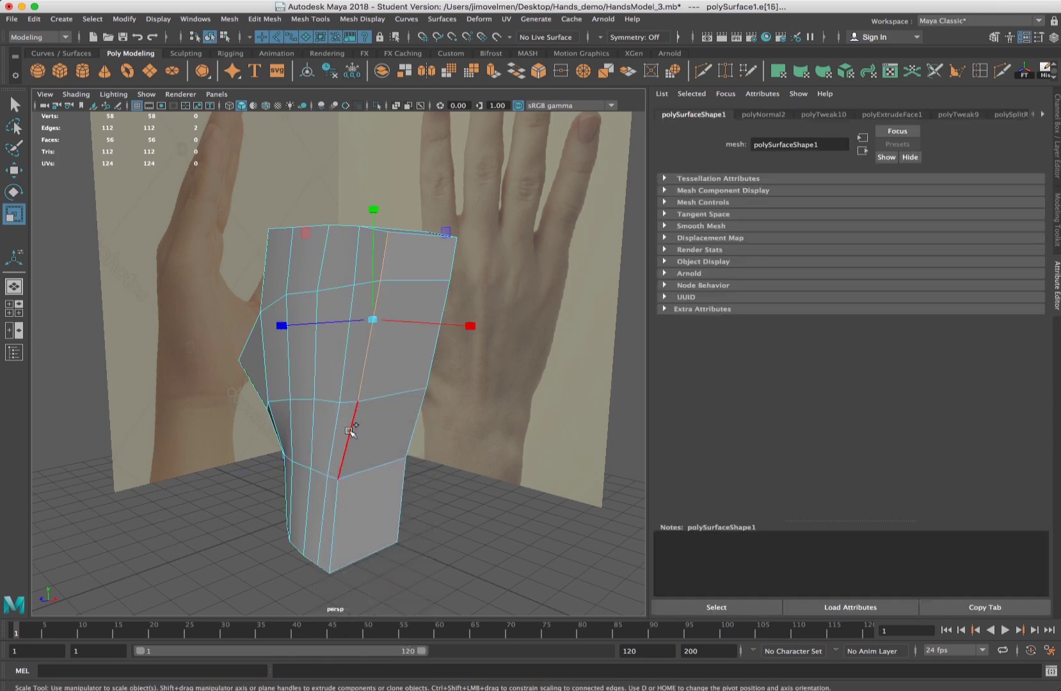
click(337, 509)
key(w)
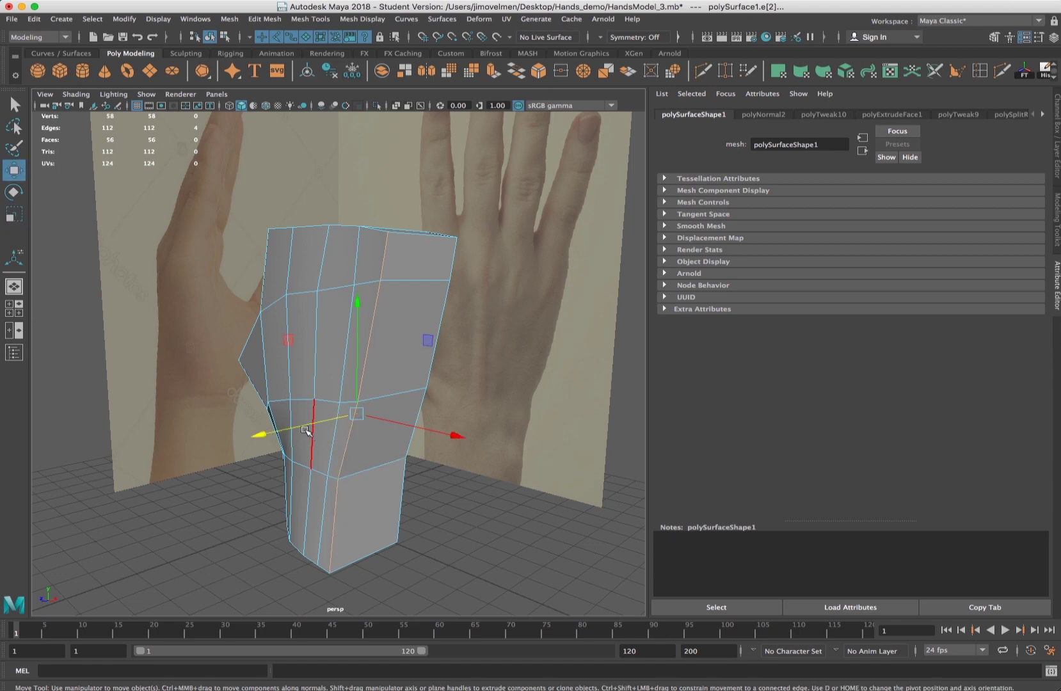
mouse_move(276, 434)
mouse_down()
mouse_move(265, 435)
mouse_move(290, 437)
mouse_up()
Move the edge across the thumb base on the back of the hand inward toward the palm
alt+drag(417, 476, 606, 421)
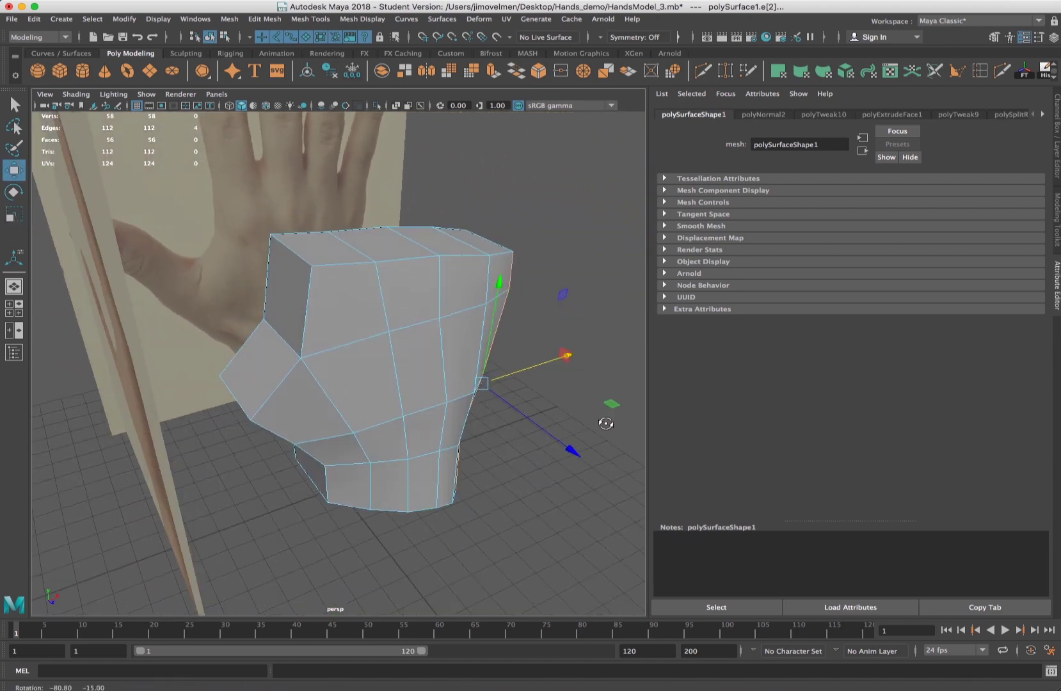
click(282, 384)
key(e)
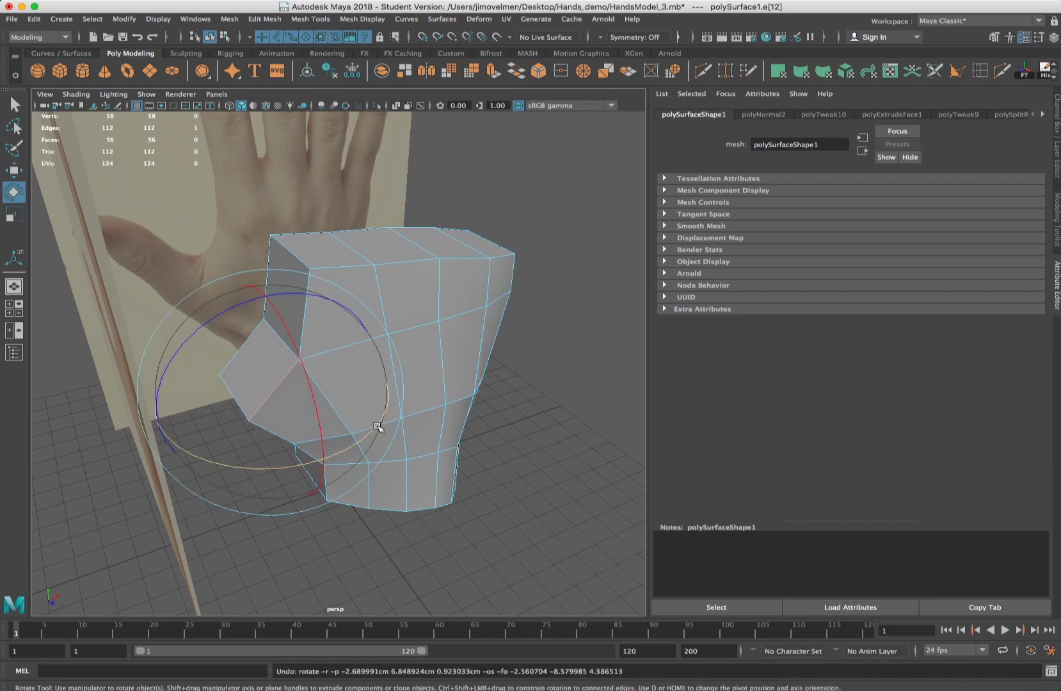
key(w)
drag(326, 462, 321, 454)
Switch to vertex editing and adjust the individual vertices around the thumb base on the back of the hand
right_drag(253, 403, 216, 398)
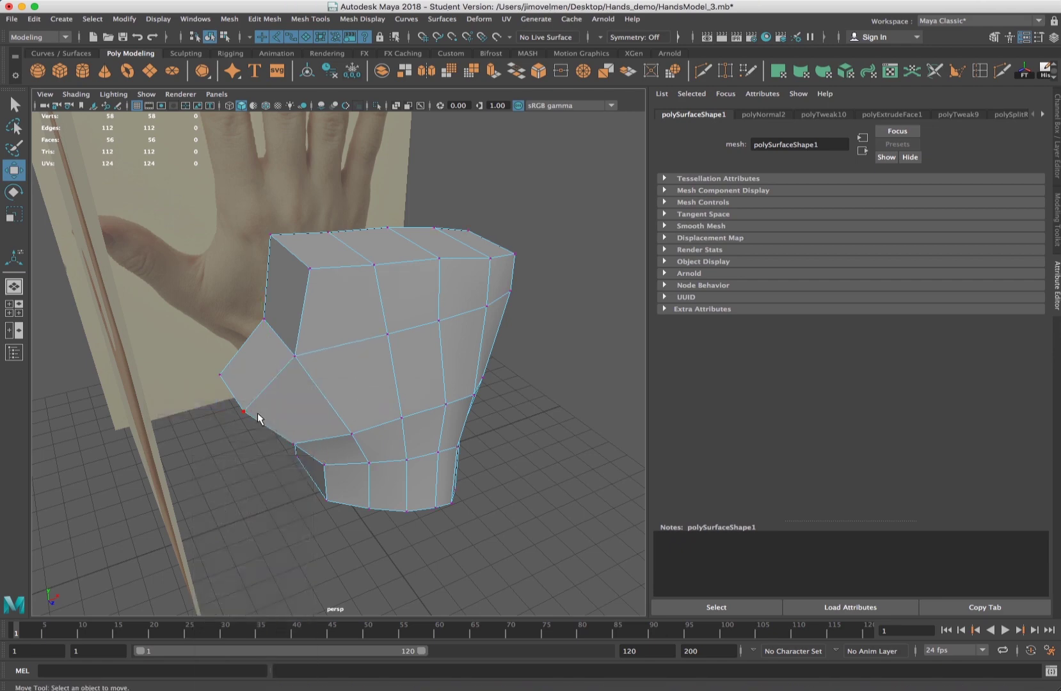
click(238, 406)
alt+drag(367, 410, 278, 392)
click(272, 386)
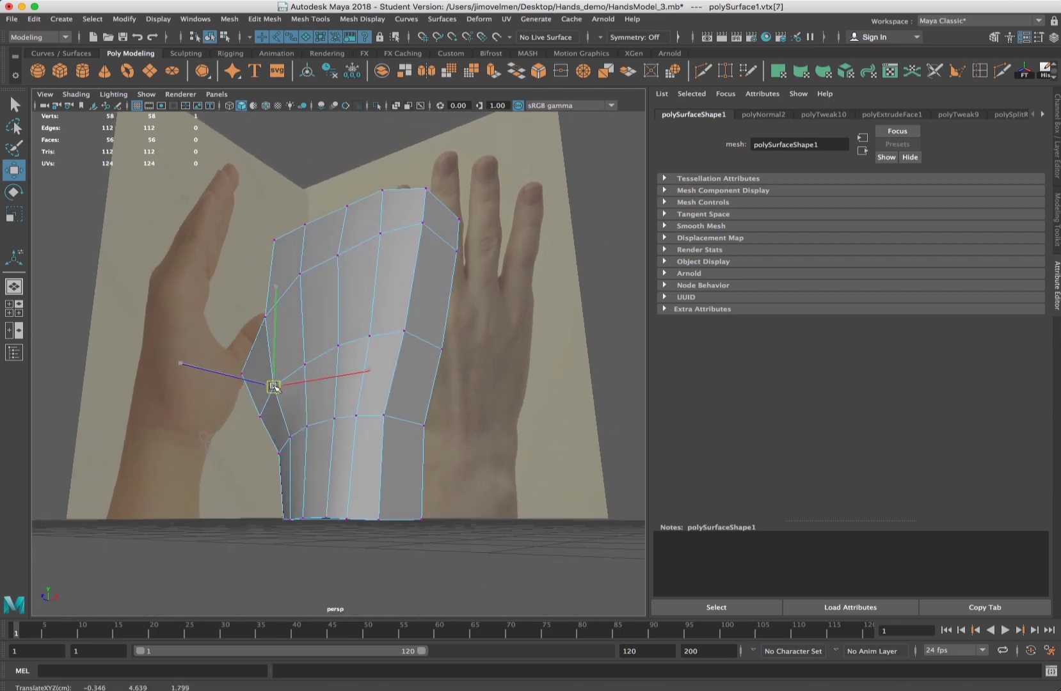
Shift the knuckle-row vertices on the back of the hand in depth and compare them with the side reference image
click(348, 205)
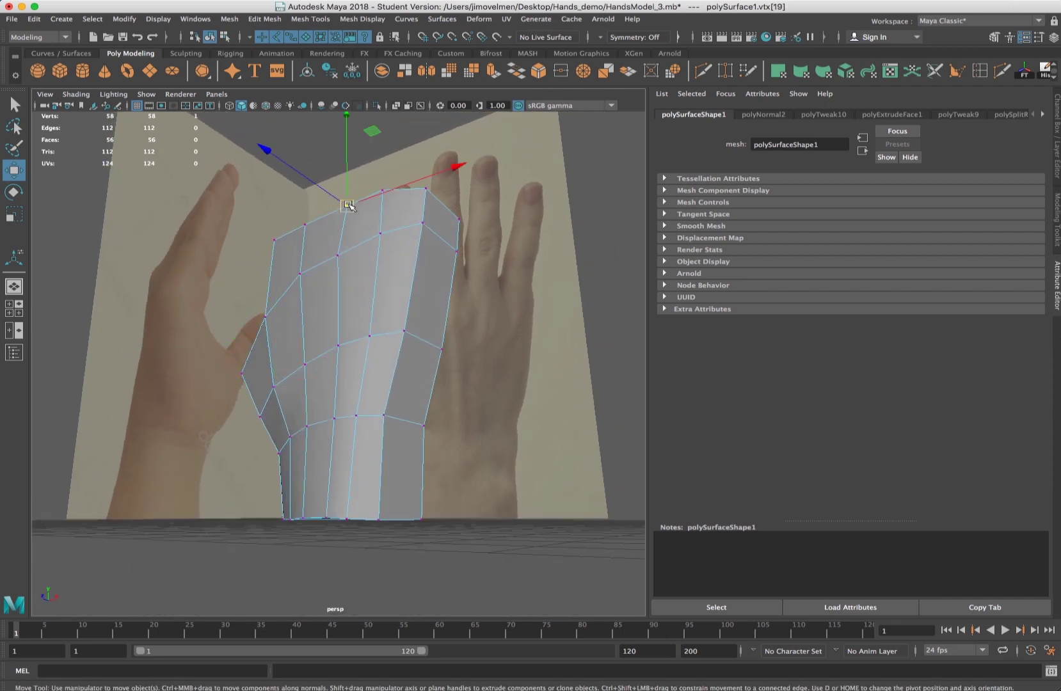
shift+click(306, 225)
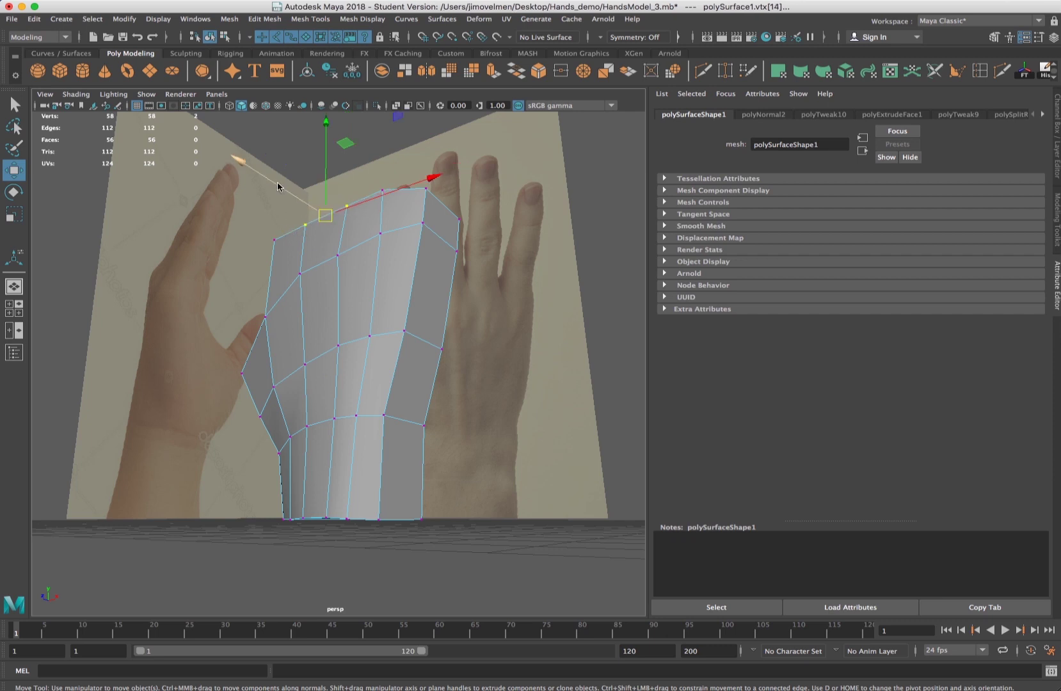
click(382, 189)
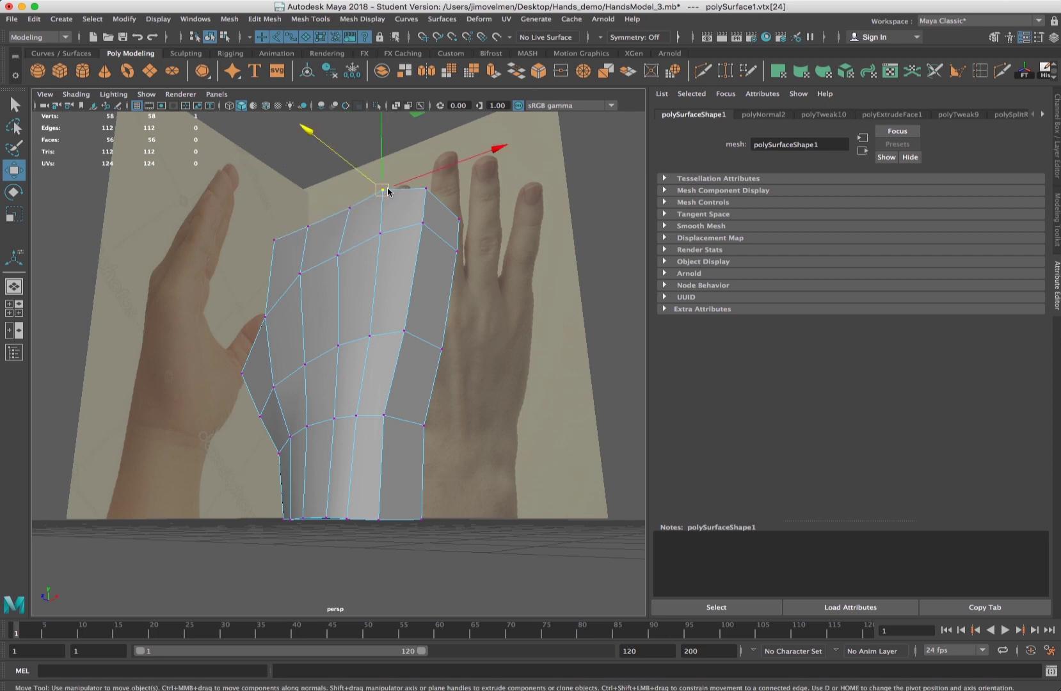
click(275, 238)
drag(235, 221, 240, 223)
key(space)
key(space)
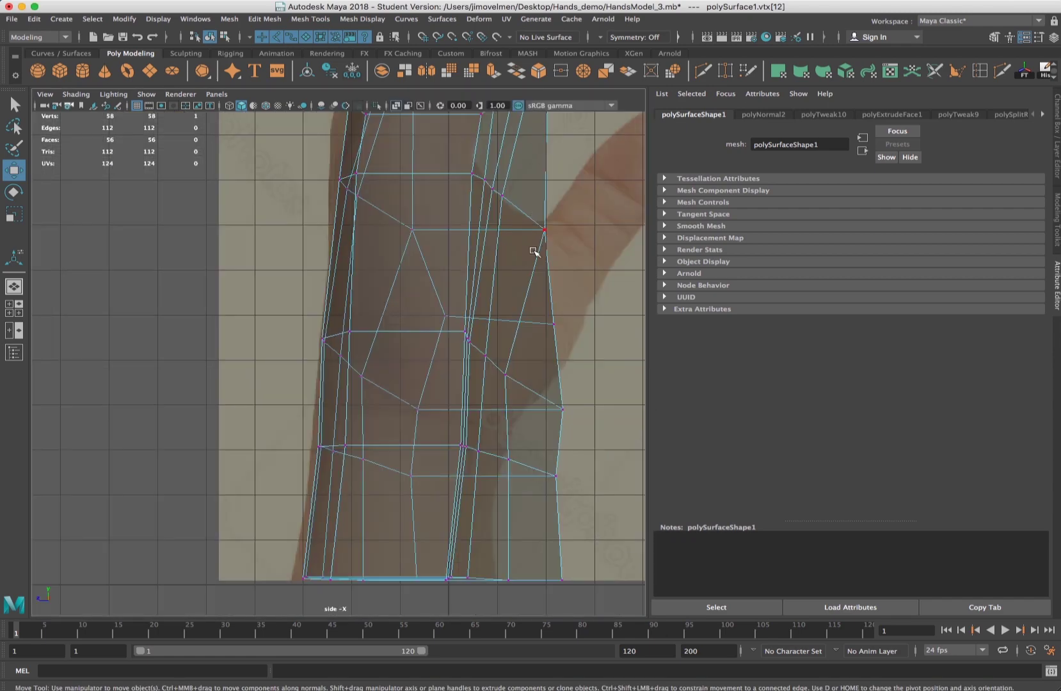
click(485, 355)
key(space)
key(space)
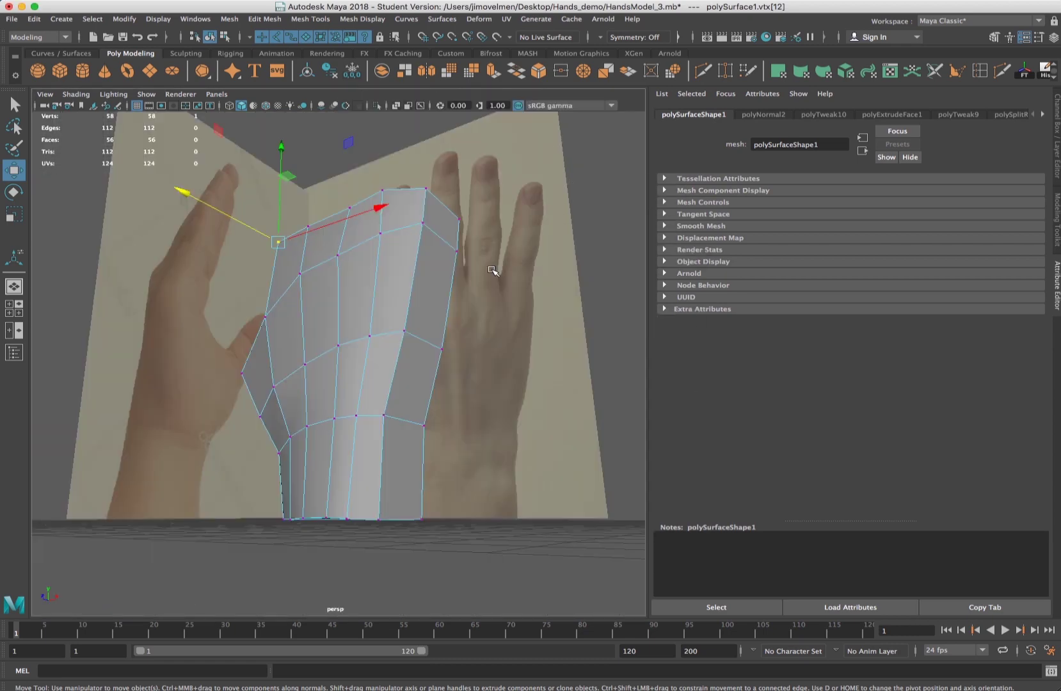
Move the wrist and base vertices on the little-finger side of the back of the hand toward the palm
alt+drag(492, 271, 466, 294)
click(360, 447)
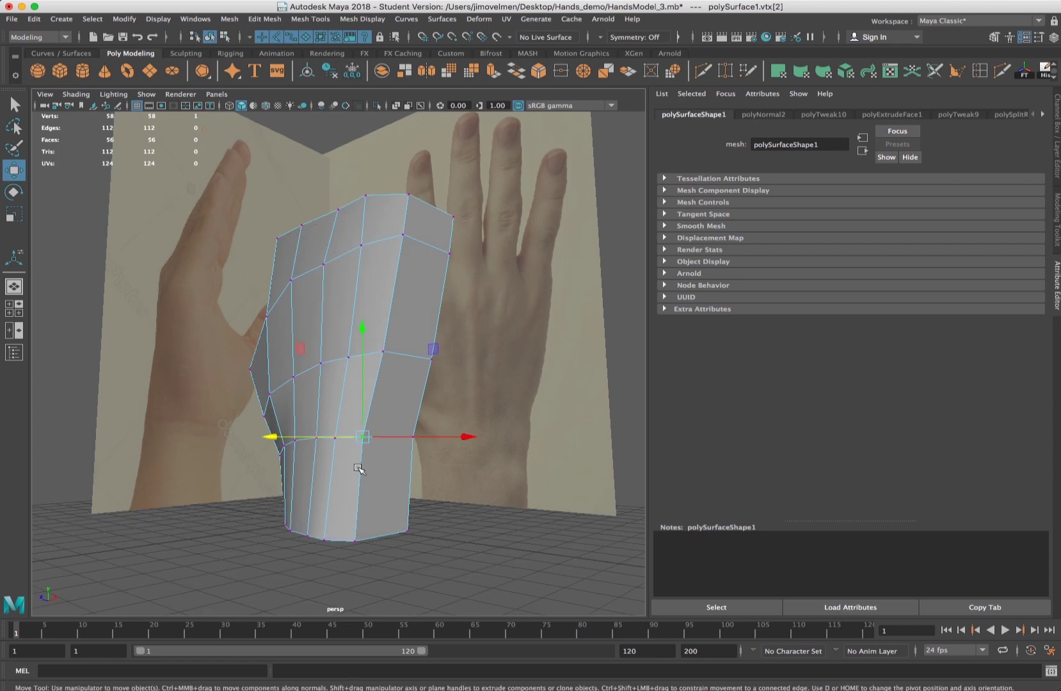
shift+click(357, 541)
drag(325, 493, 328, 495)
Refine the little-finger-side vertices and reposition the knuckle-row vertices to form a smoother curve across the back of the hand
click(383, 353)
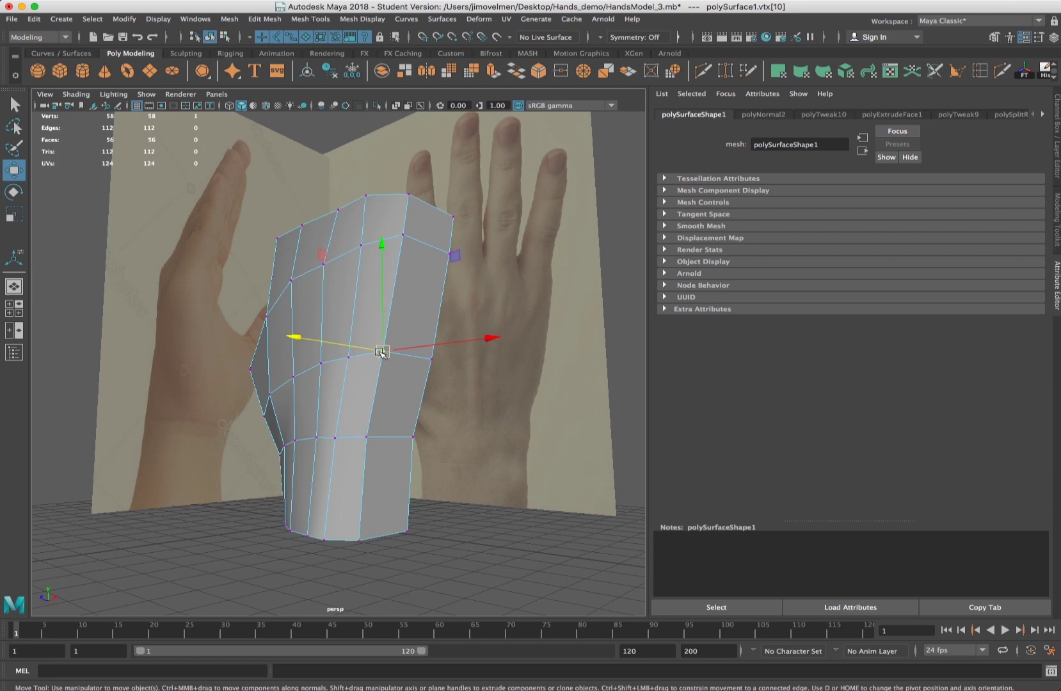
click(405, 235)
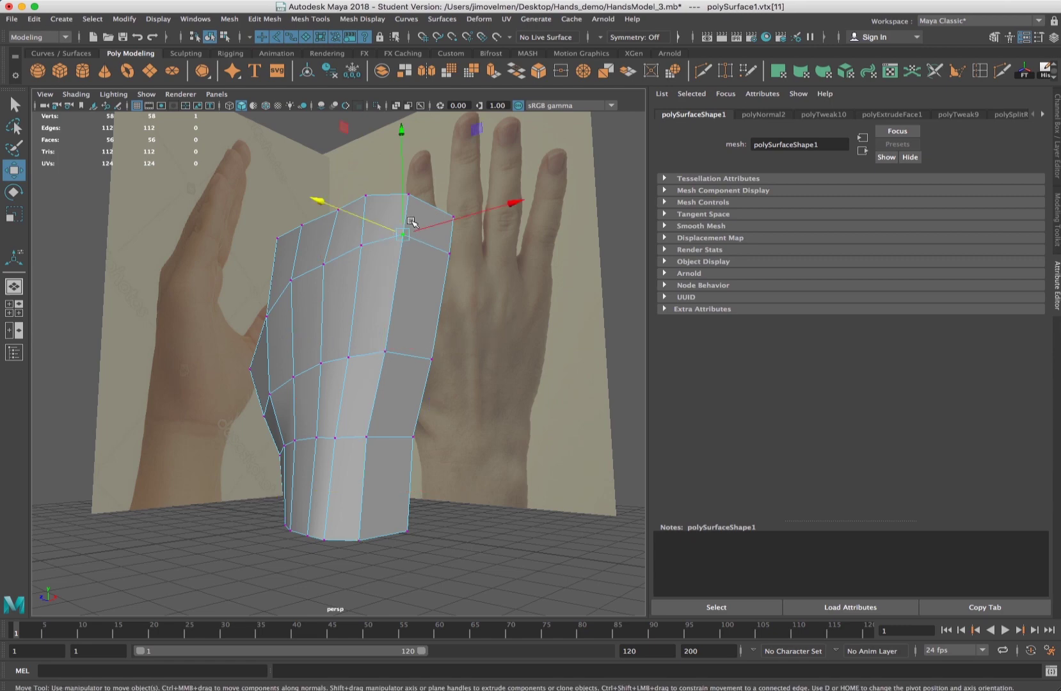
click(366, 195)
click(336, 208)
click(302, 226)
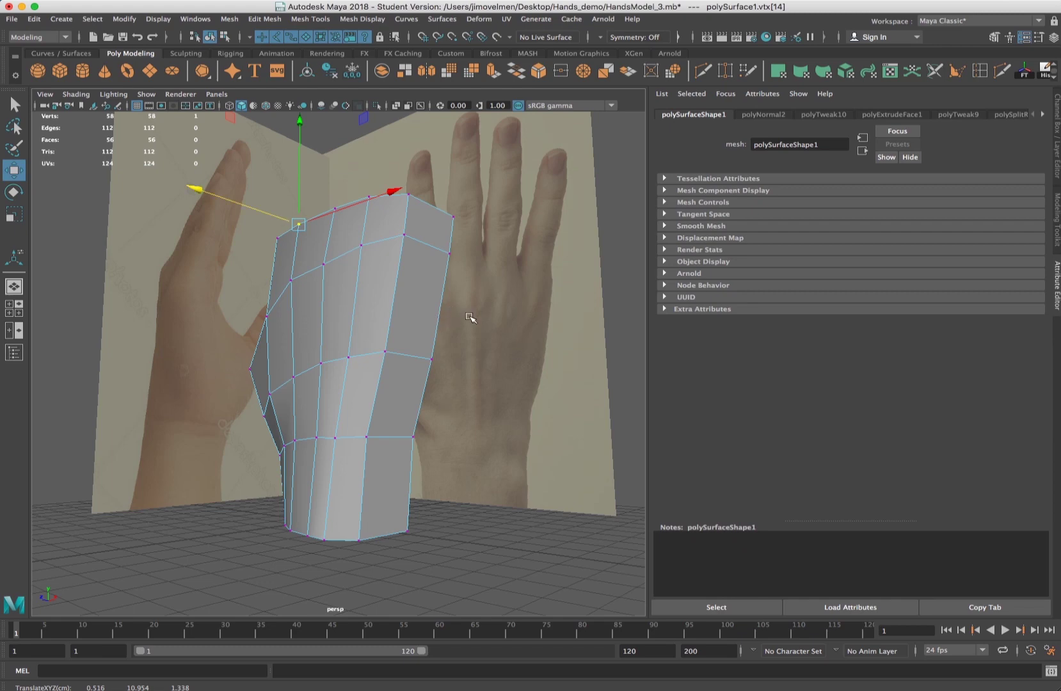
Adjust the middle vertices of the wrist and base rows to round the back of the wrist
mouse_move(428, 344)
alt+mouse_down()
mouse_move(524, 353)
mouse_move(424, 350)
mouse_move(441, 346)
alt+mouse_up()
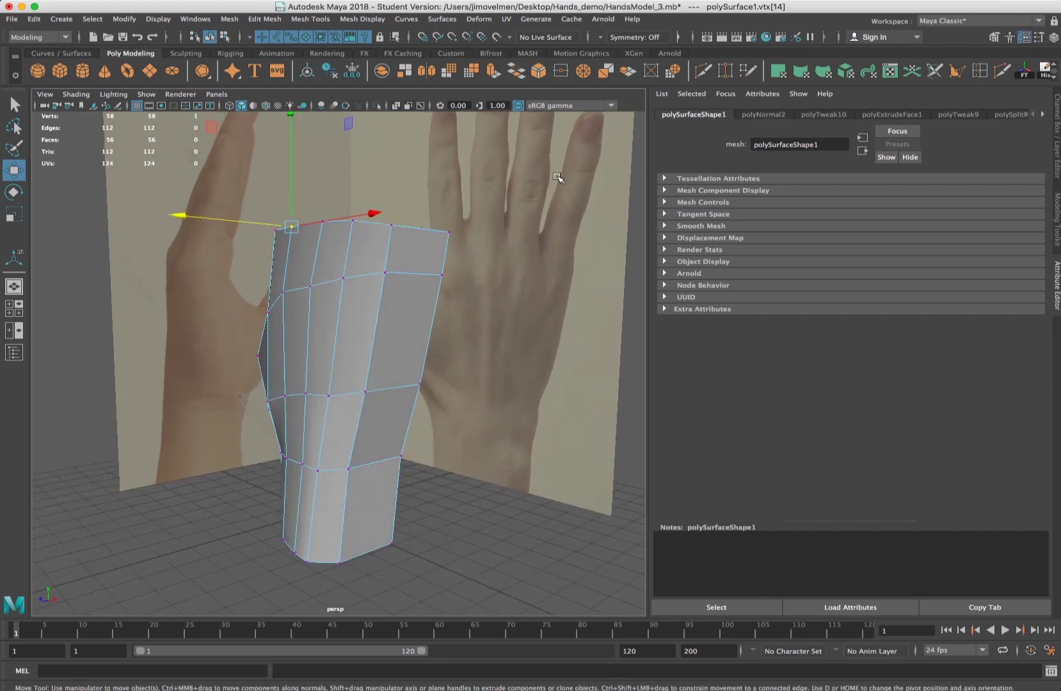
alt+drag(395, 294, 391, 446)
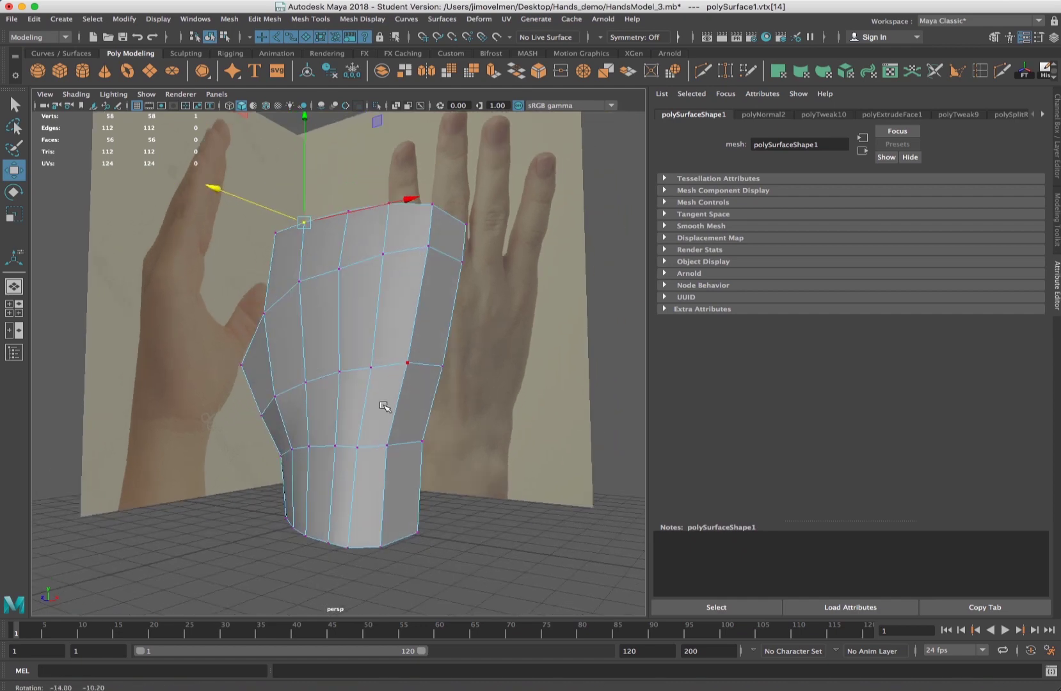
click(353, 452)
mouse_move(355, 536)
mouse_down()
mouse_move(340, 557)
mouse_move(334, 539)
mouse_up()
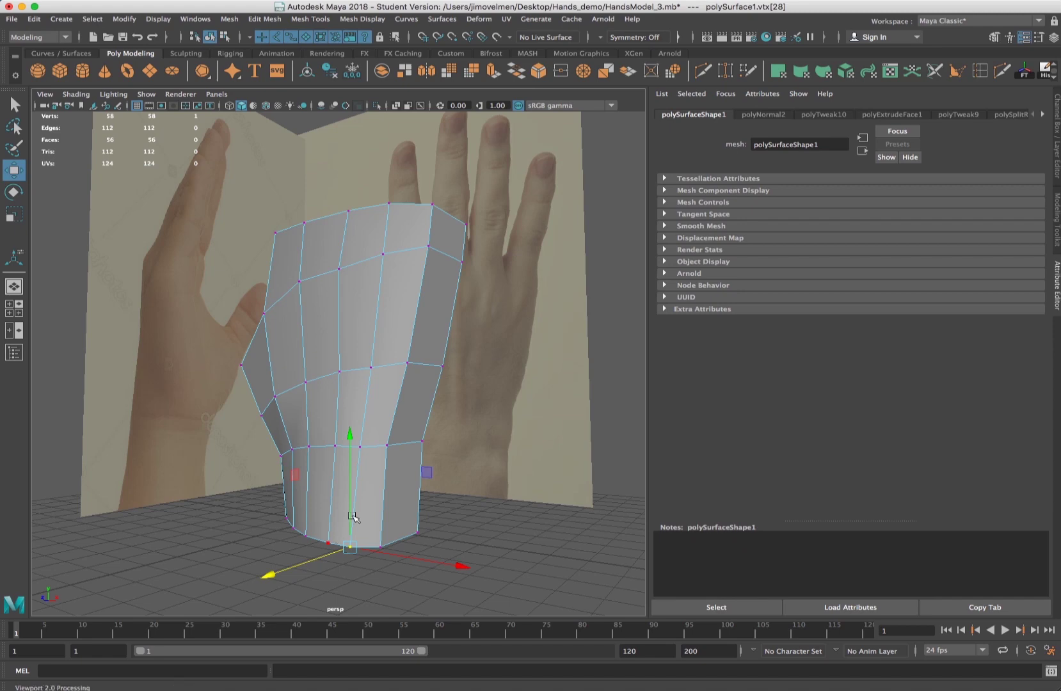
Try shifting the little-finger corner vertex of the knuckle row in depth and undo the move
alt+drag(453, 326, 435, 350)
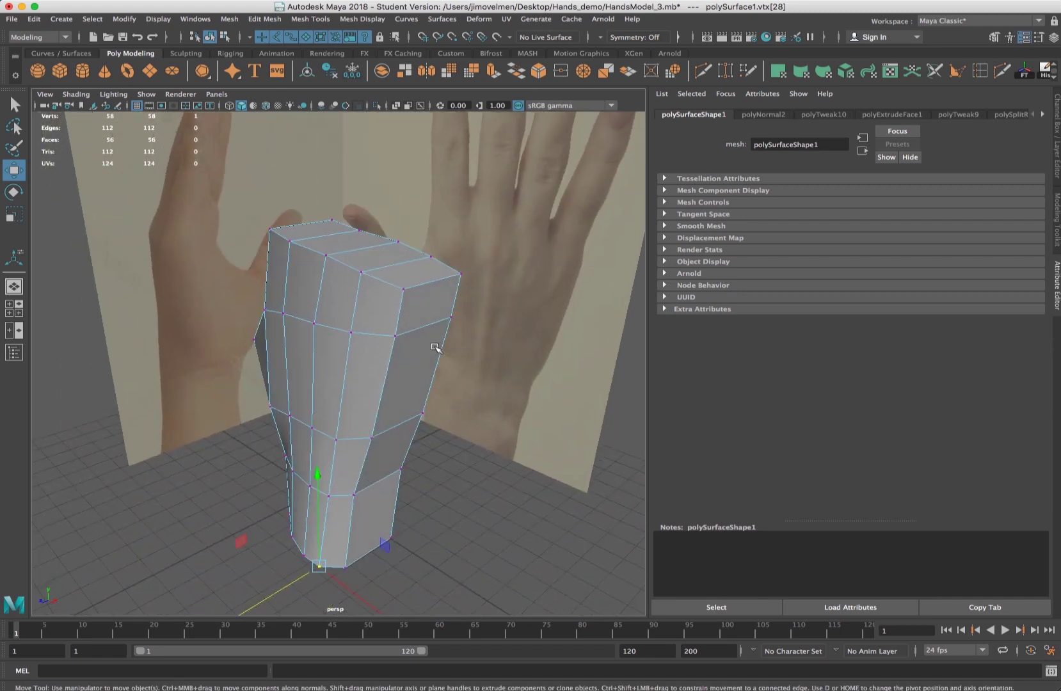
click(403, 290)
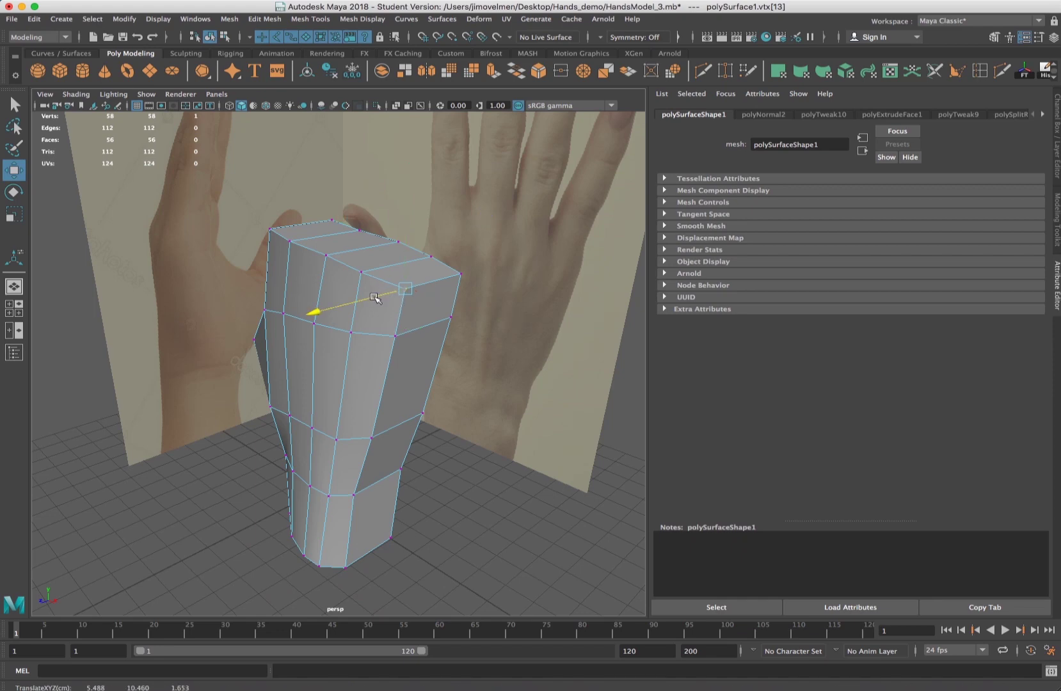
drag(411, 328, 478, 358)
key(z)
Move the thumb-side wrist vertex and the base vertex below it inward toward the palm
alt+drag(553, 316, 611, 313)
click(333, 468)
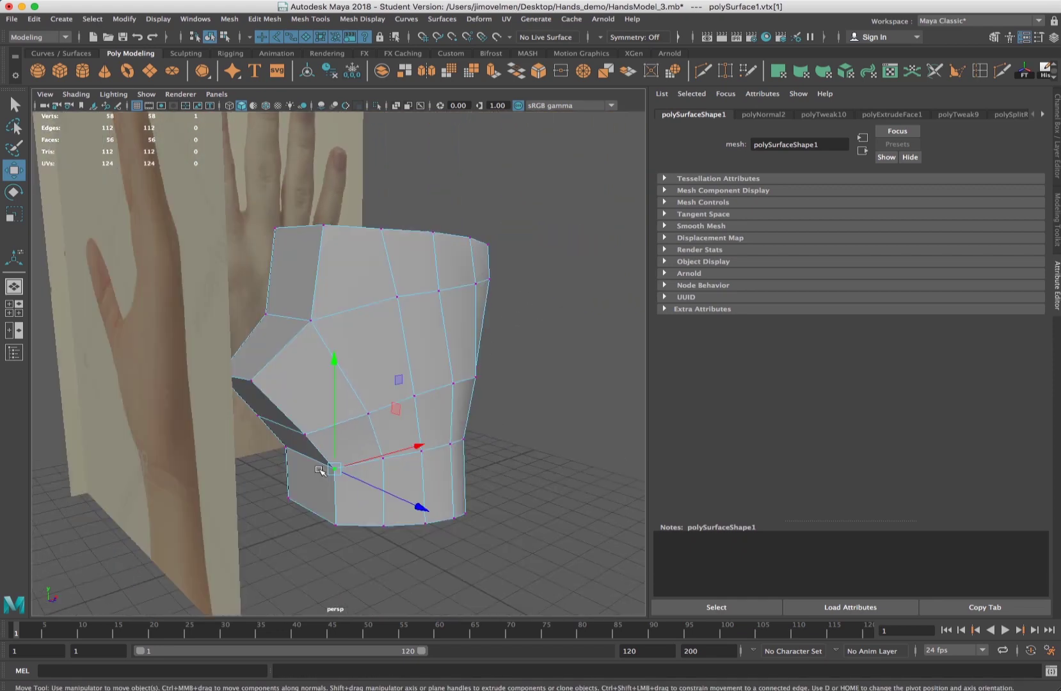
shift+click(336, 524)
drag(422, 538, 410, 536)
Move the lower and outer thumb-base vertices on the back of the hand slightly toward the palm
drag(314, 423, 290, 450)
drag(387, 470, 382, 465)
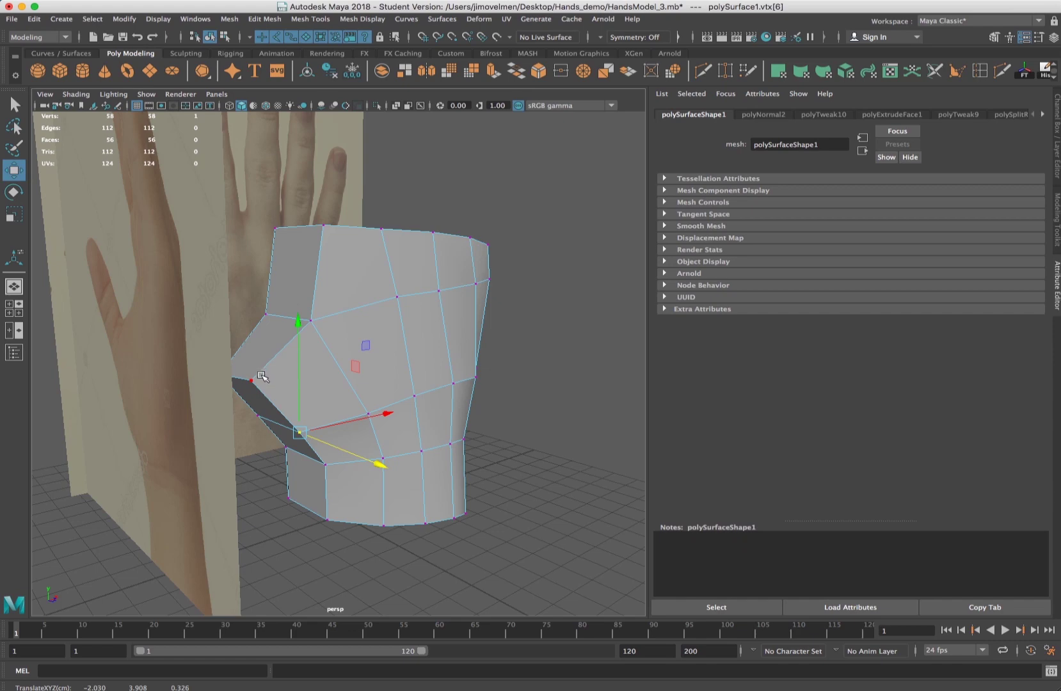
click(257, 379)
drag(325, 403, 307, 403)
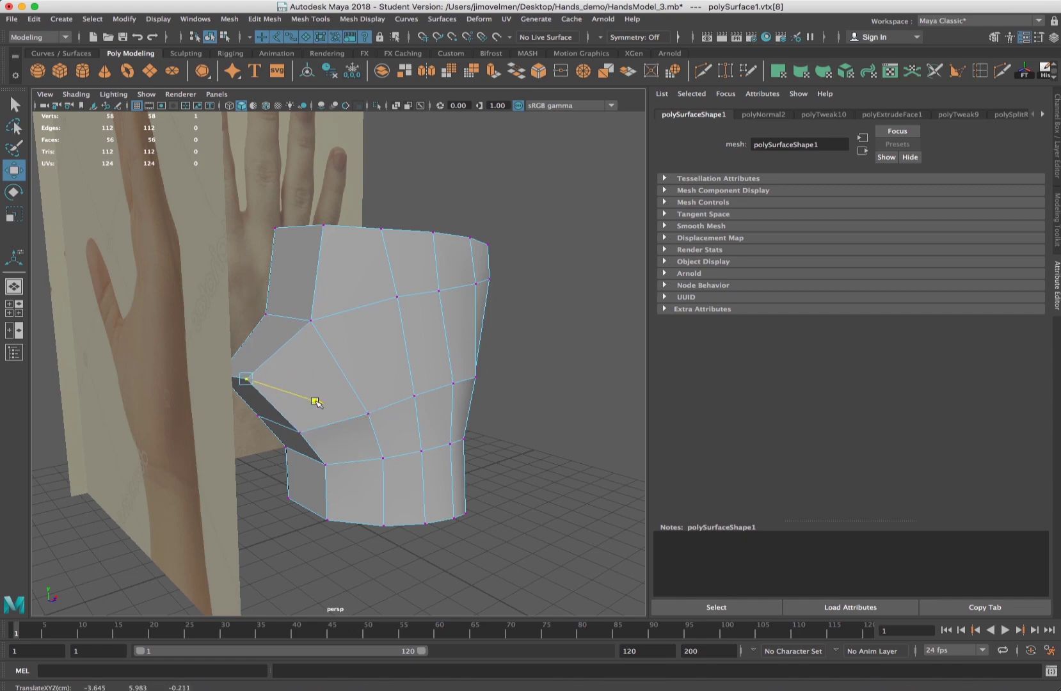
Reposition two mid-palm vertices on the palm side of the mesh in depth
alt+drag(449, 384, 251, 409)
click(268, 403)
alt+drag(393, 278, 331, 427)
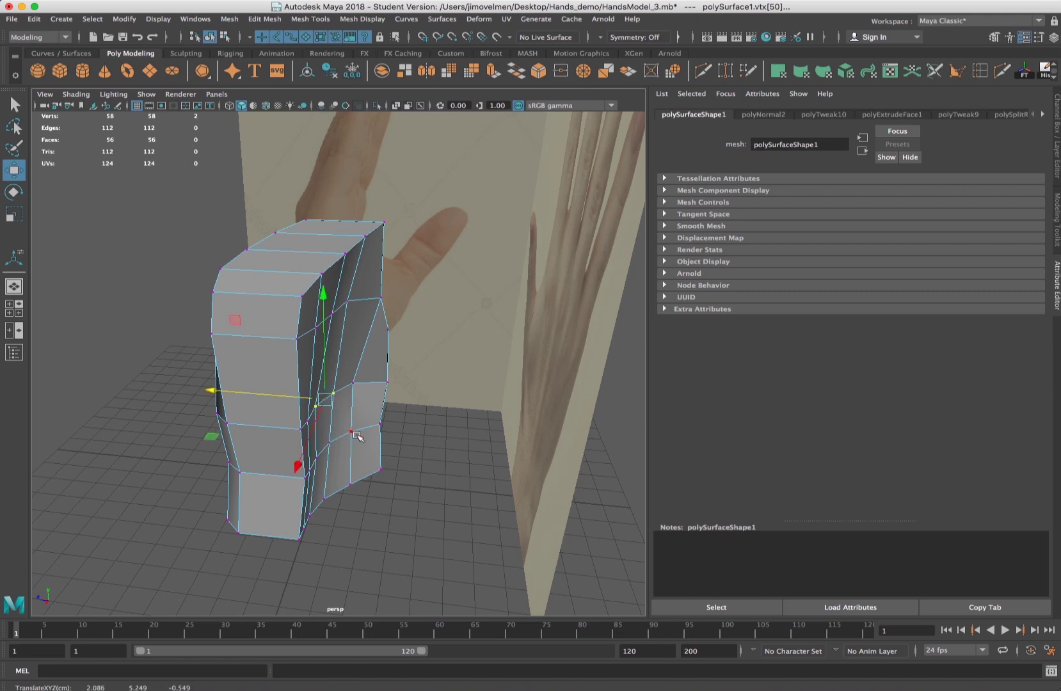
Select the wrist-row vertices on the palm side and move them outward to shape the heel of the palm
click(351, 432)
shift+click(330, 442)
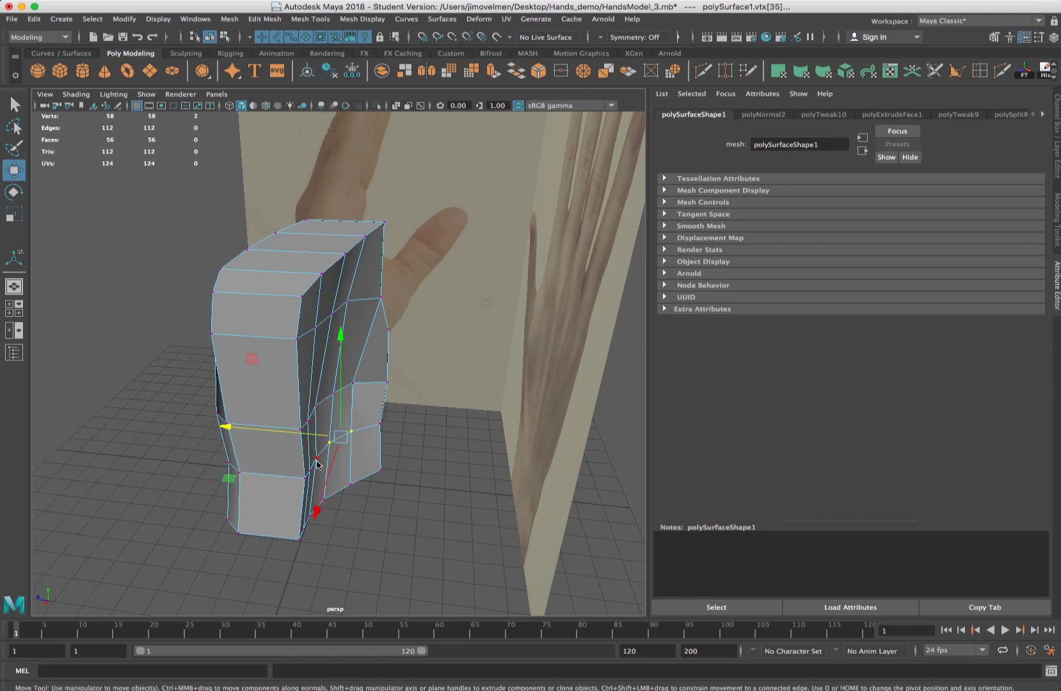
key(q)
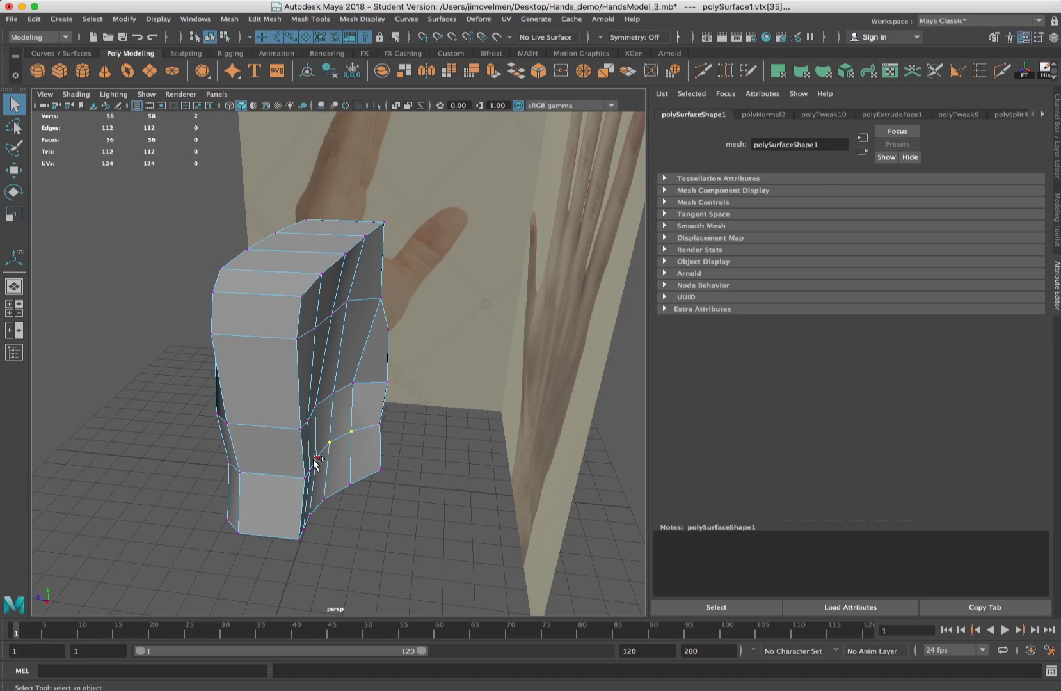
key(w)
drag(335, 447, 354, 448)
click(380, 424)
click(363, 425)
alt+drag(363, 425, 606, 269)
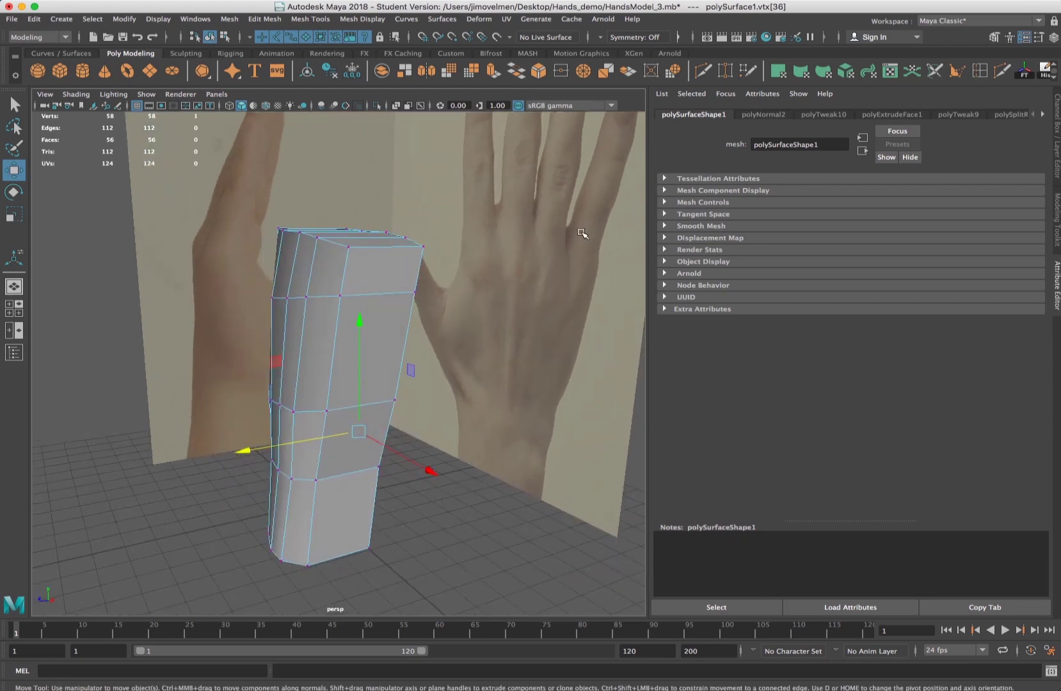
Examine the reference images of the fingers alongside the reshaped palm mesh
alt+middle_drag(543, 275, 507, 310)
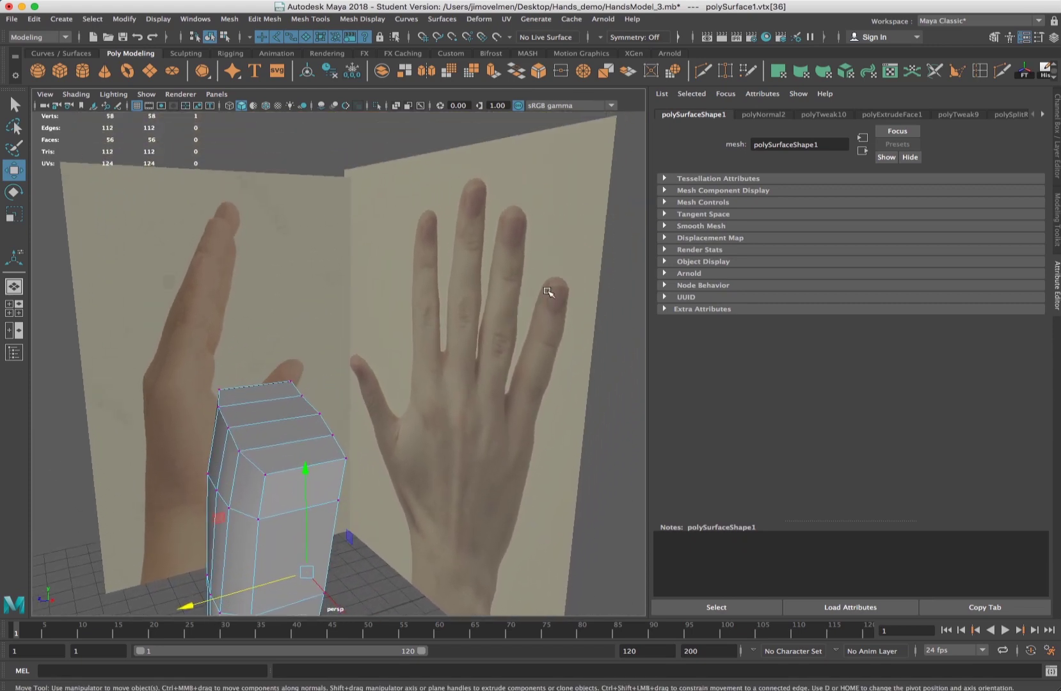
click(535, 301)
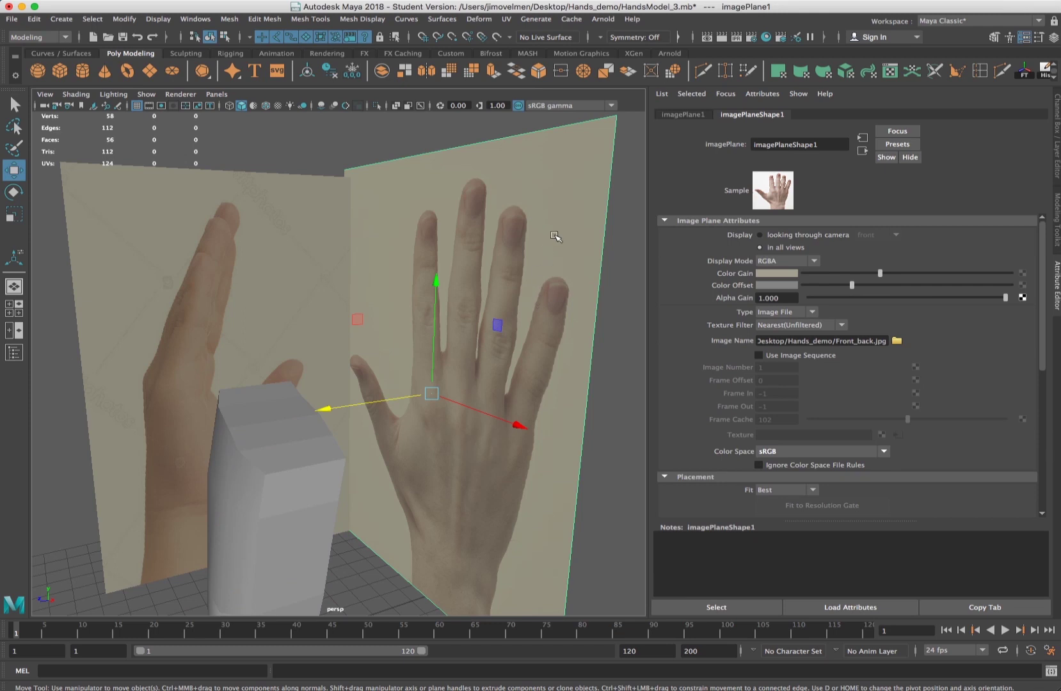
alt+drag(440, 378, 433, 258)
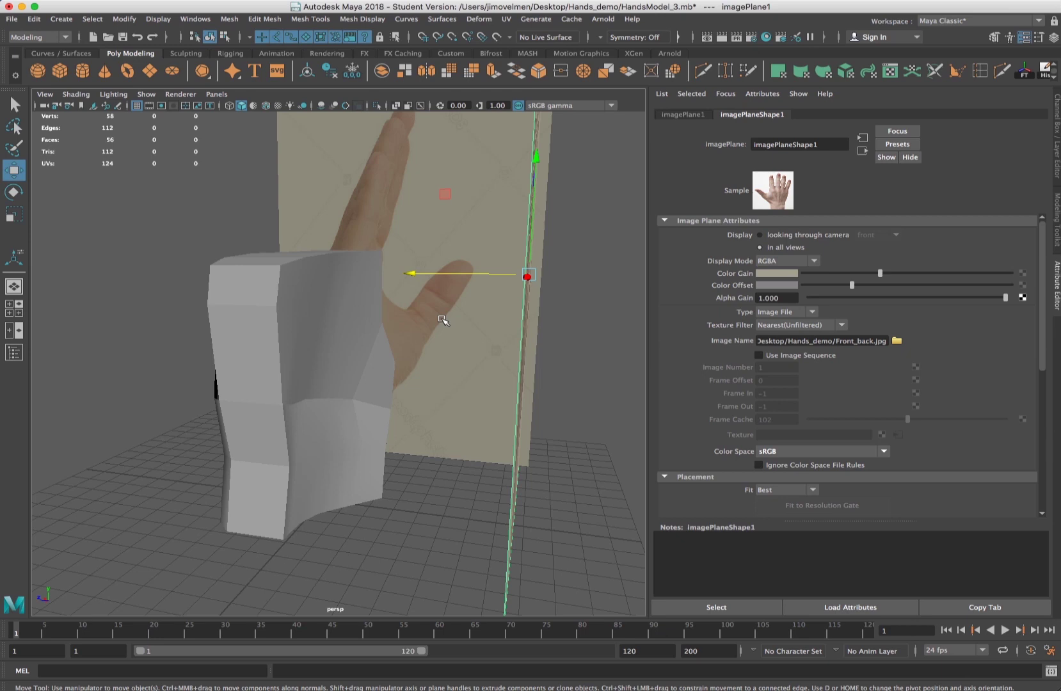
Select the vertical edges along the little-finger side of the palm mesh and shift them slightly to refine the outer profile
click(332, 355)
right_drag(270, 348, 277, 358)
click(280, 364)
shift+click(286, 435)
shift+click(289, 308)
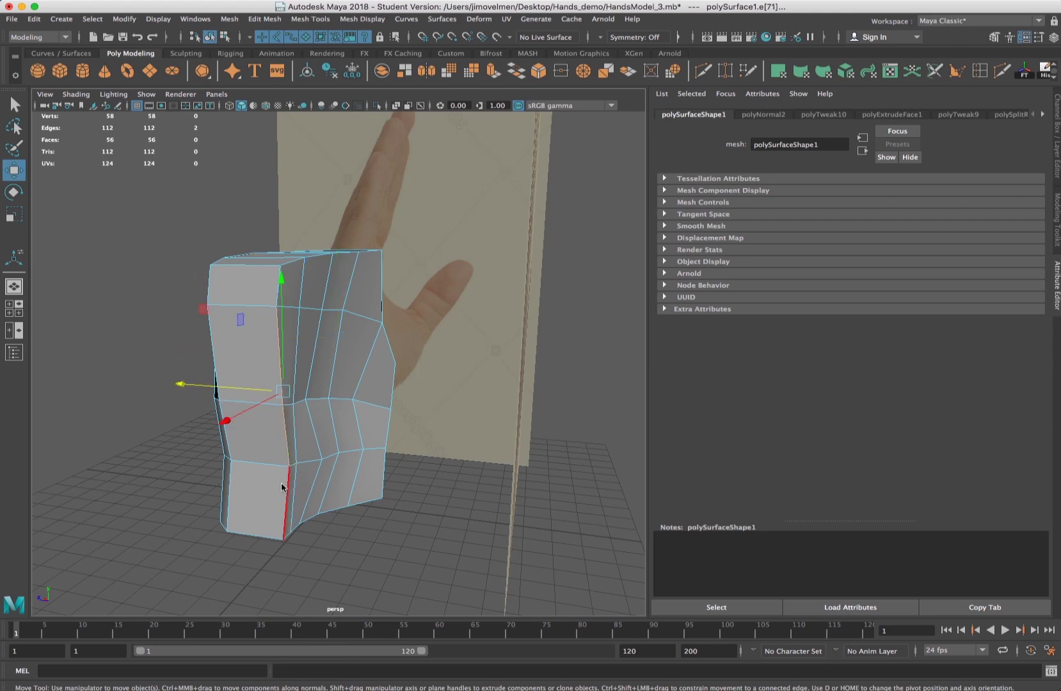
shift+click(277, 289)
drag(238, 410, 223, 411)
alt+drag(323, 342, 384, 350)
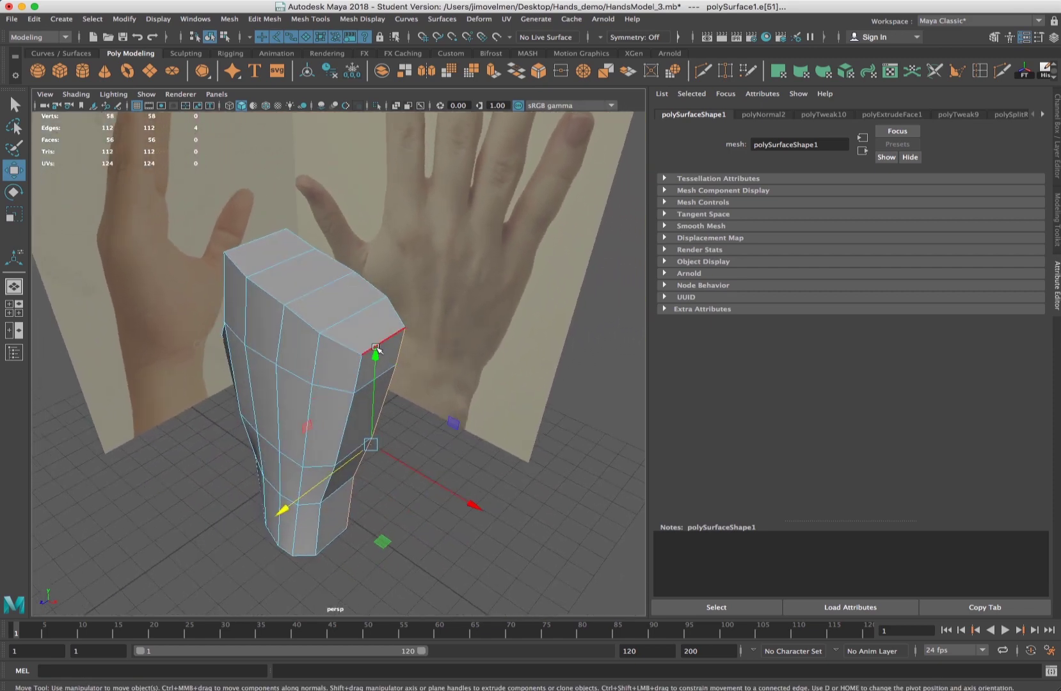
Reposition the top corner vertices on the little-finger side of the palm to round off that corner
click(370, 339)
right_drag(369, 334, 307, 329)
click(354, 363)
click(403, 328)
alt+drag(380, 345, 399, 328)
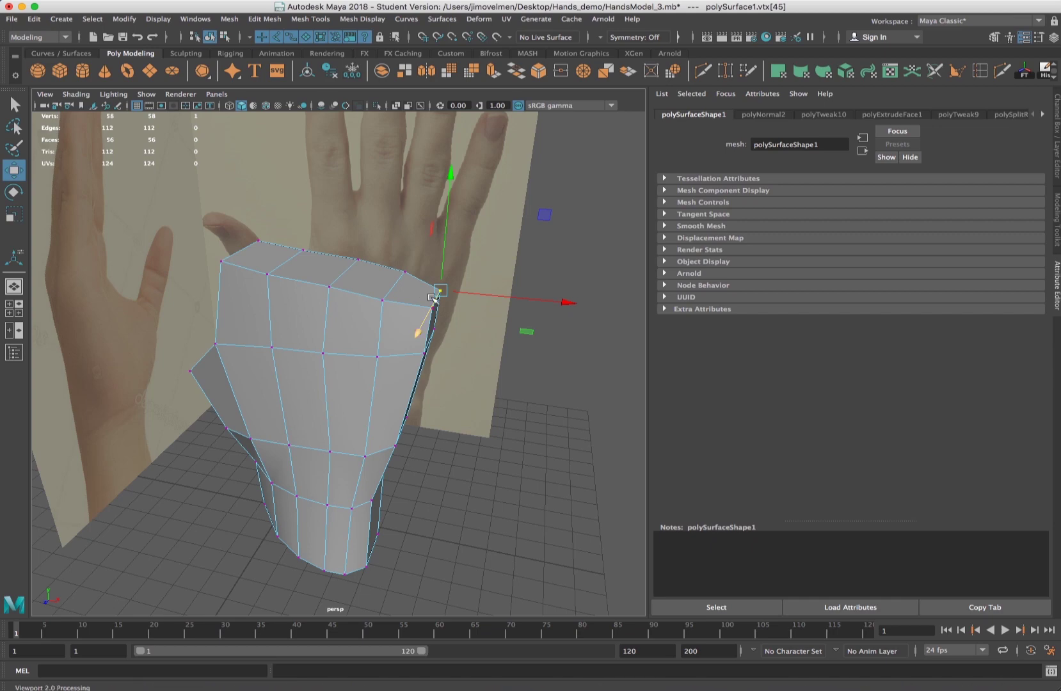
alt+middle_drag(448, 259, 460, 282)
click(421, 317)
Select the four faces across the top of the palm where the fingers start
right_drag(423, 319, 424, 353)
click(513, 354)
alt+drag(475, 342, 424, 400)
click(397, 293)
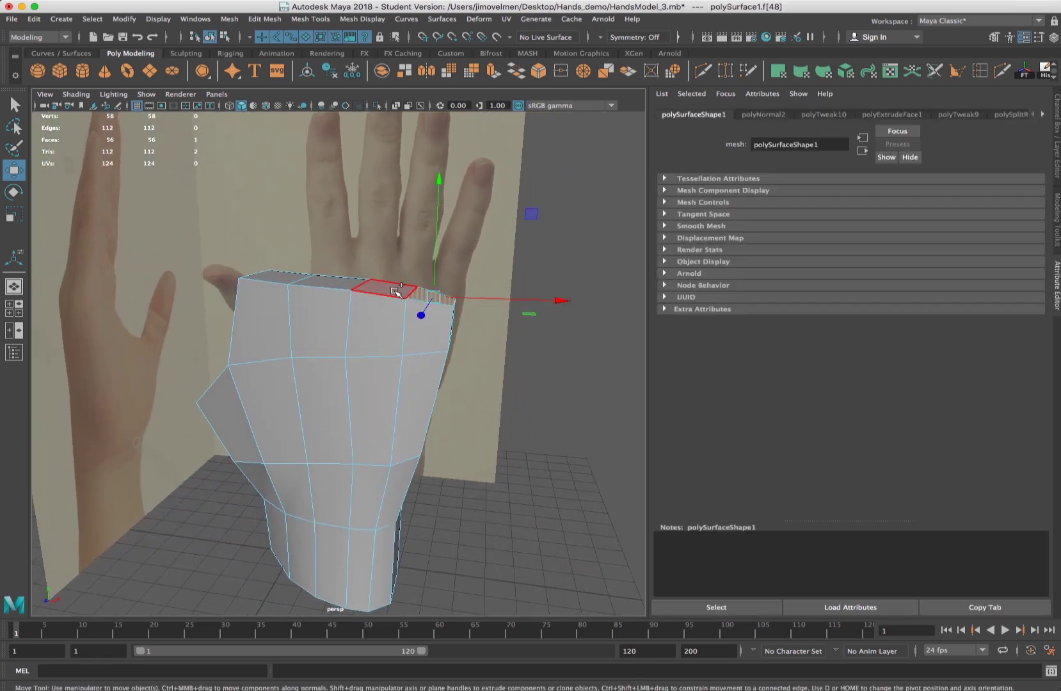
shift+click(394, 291)
shift+click(327, 285)
shift+click(280, 277)
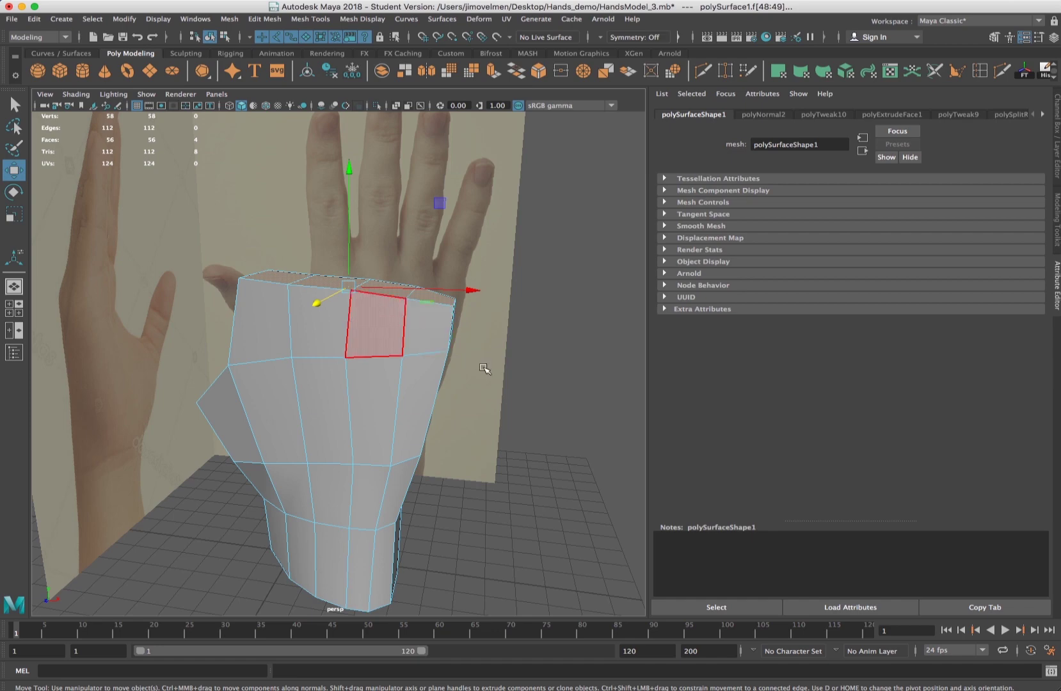
alt+drag(417, 318, 338, 390)
alt+drag(285, 413, 407, 303)
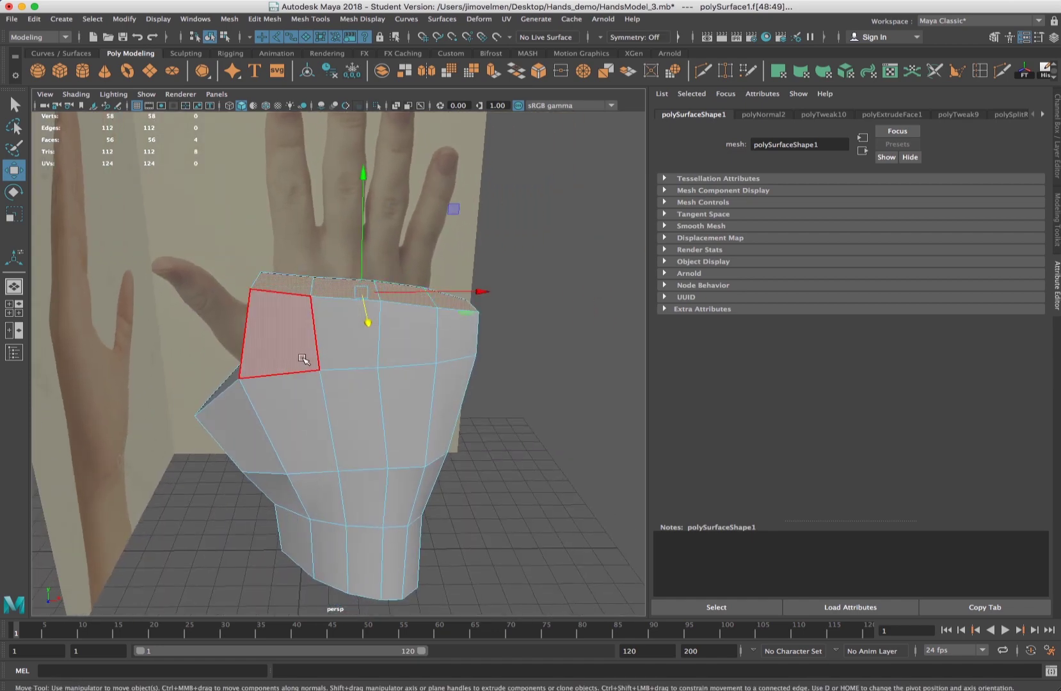
alt+drag(498, 251, 545, 261)
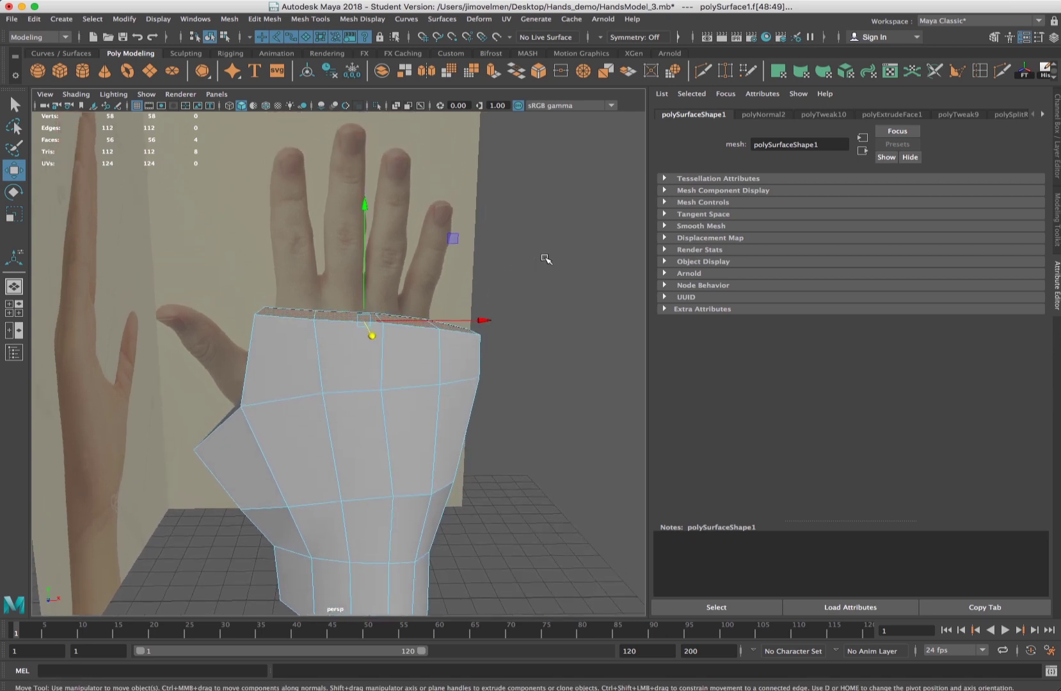
Try extruding the four top faces together as one group with a local Z translation of 3.201
click(493, 70)
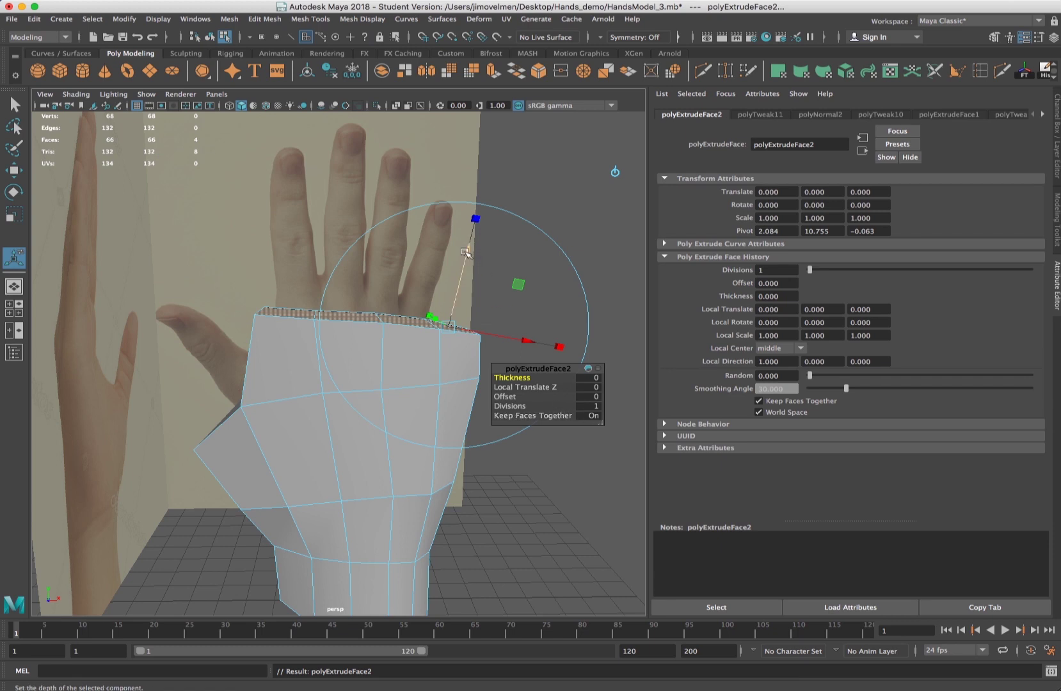
drag(470, 251, 488, 151)
alt+drag(566, 236, 517, 290)
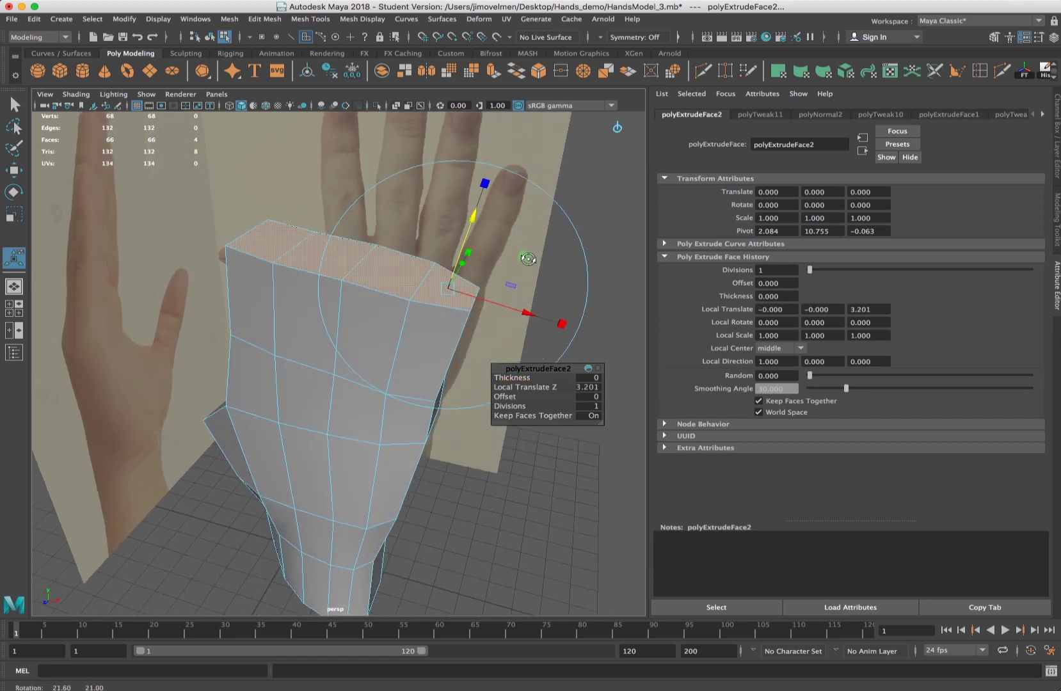
click(618, 216)
Try shifting the little-finger end face outward and select the vertex it shares with the neighbouring finger
click(450, 296)
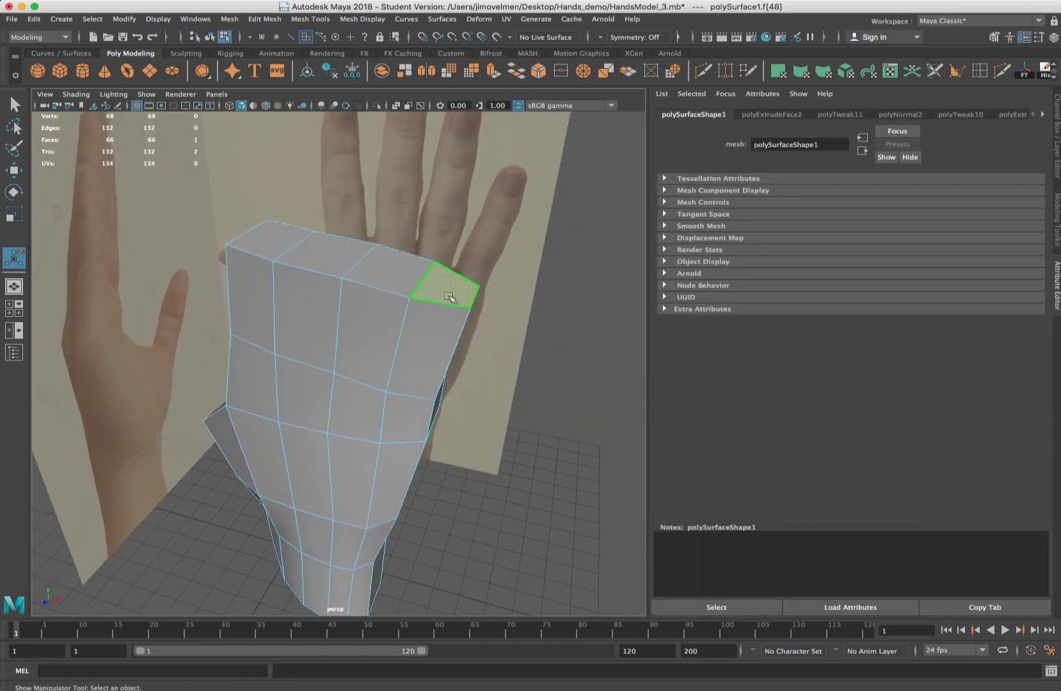
key(w)
drag(452, 288, 476, 297)
click(570, 293)
right_drag(443, 298, 419, 307)
click(439, 311)
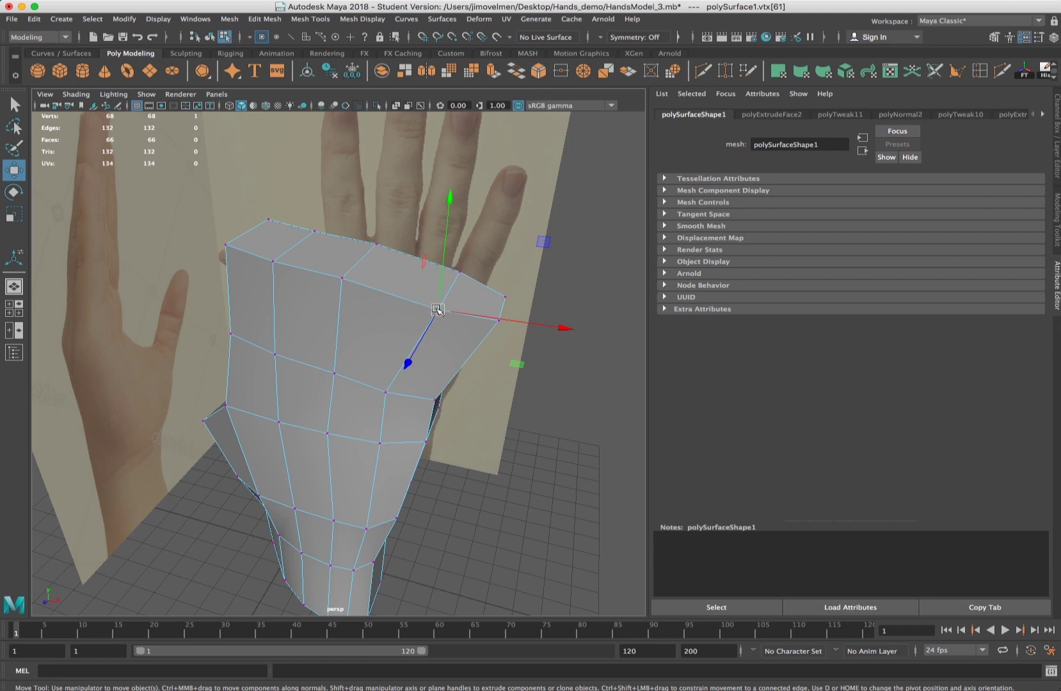
Undo the face shift and the grouped extrusion, back to the four selected top faces
key(ctrl+z)
key(ctrl+z)
key(ctrl+z)
key(ctrl+z)
key(ctrl+z)
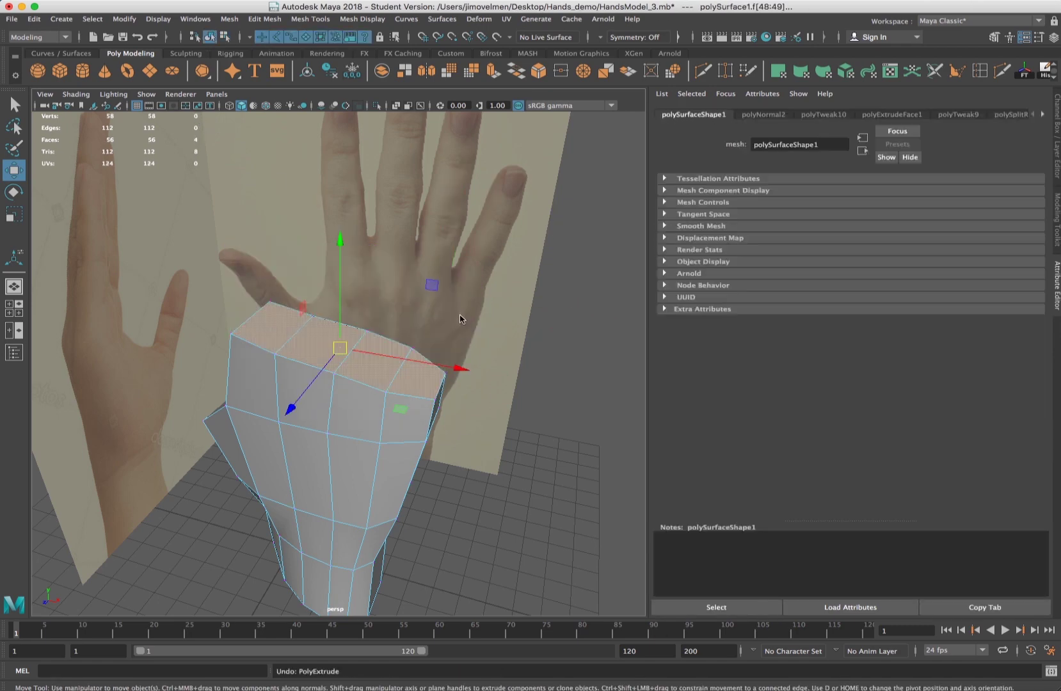
Extrude the four top faces with Keep Faces Together off and a local Z translation of about 2.1 to start separate fingers
alt+drag(561, 346, 512, 365)
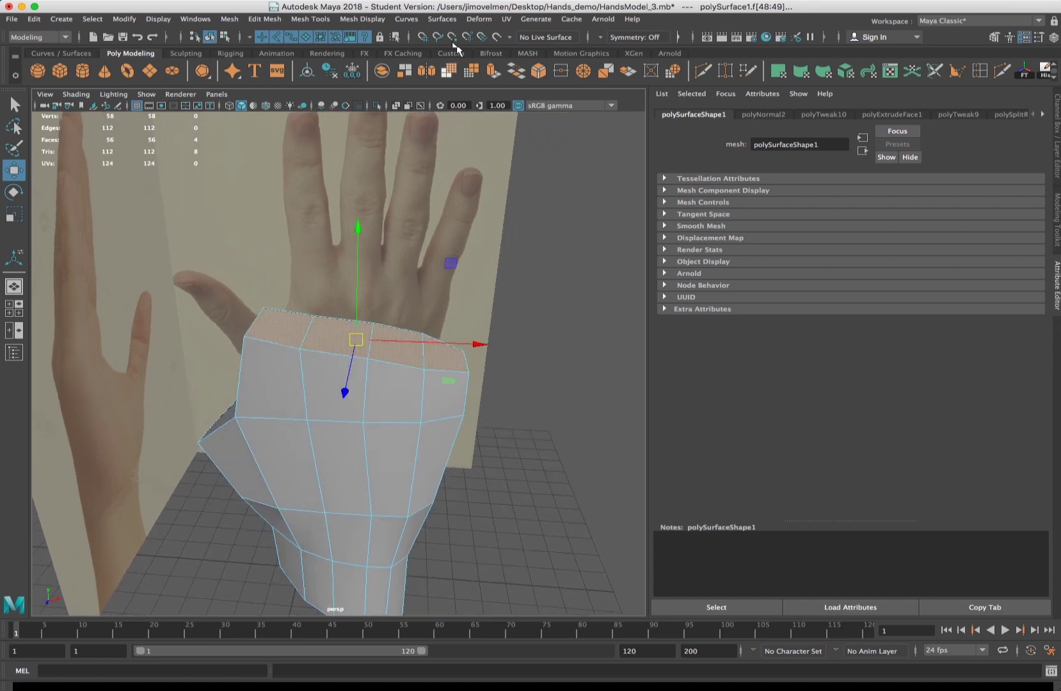
click(492, 71)
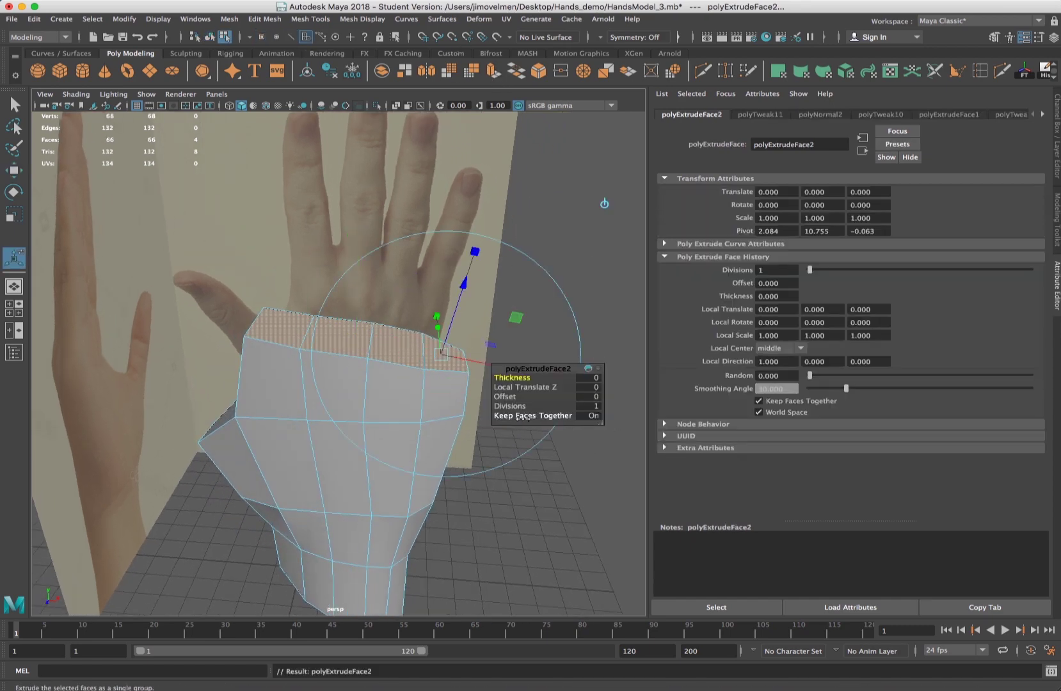
click(592, 415)
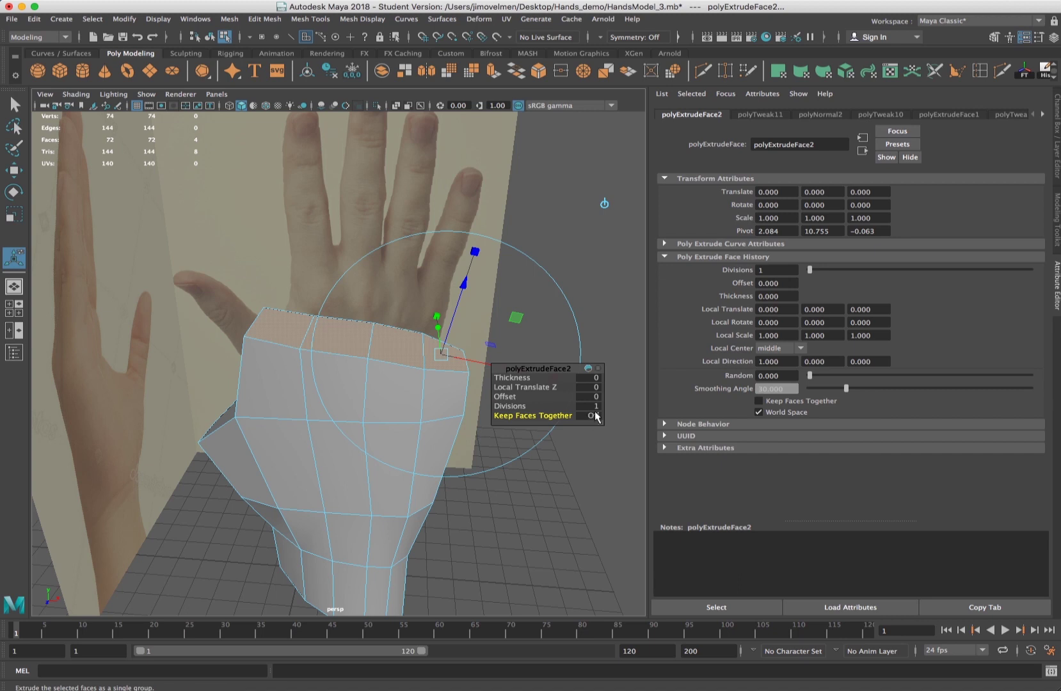
drag(464, 286, 526, 194)
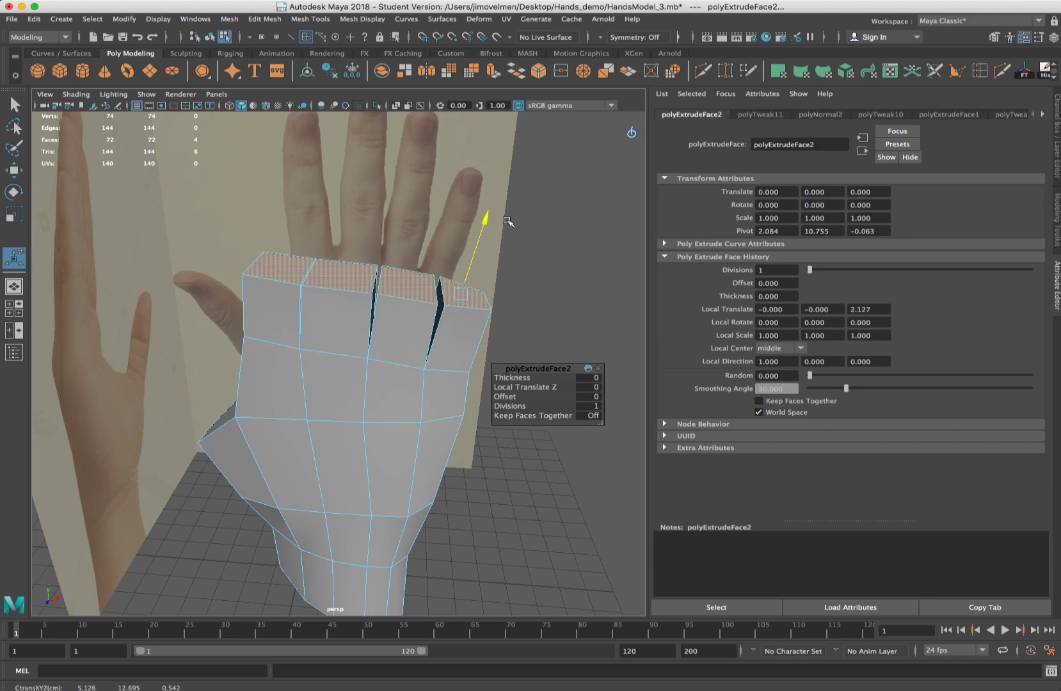
Spread the little-finger and index-finger end faces outward and rotate the index-finger face slightly
key(w)
click(263, 268)
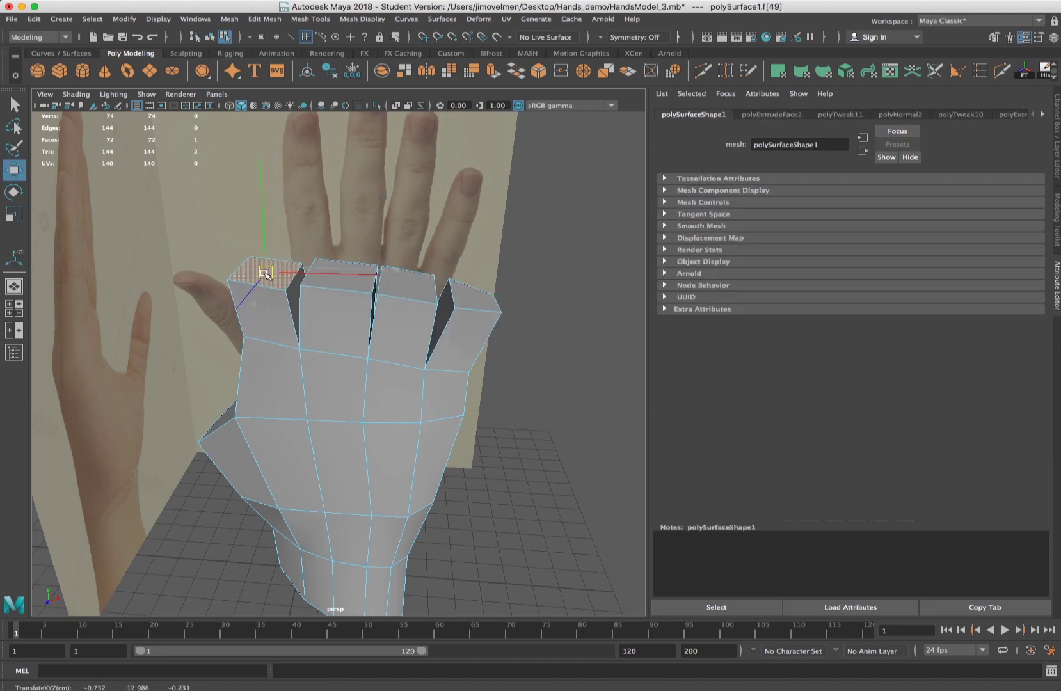
key(e)
click(310, 250)
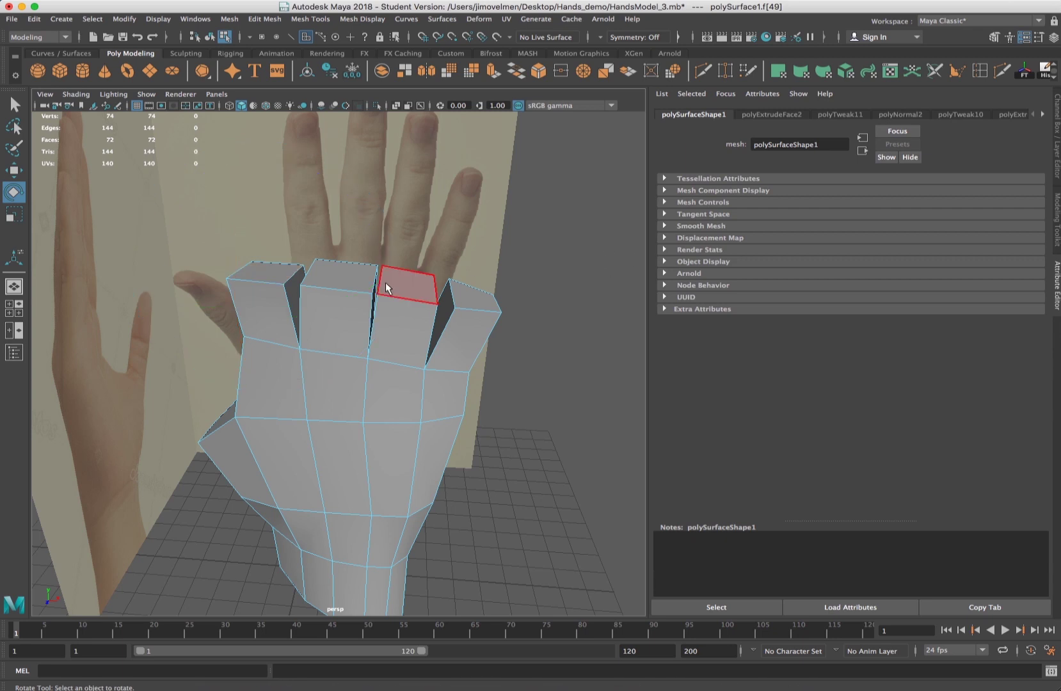
Scale down the middle-finger end face to about 0.85 and the ring-finger end face to about 0.83
click(349, 277)
key(r)
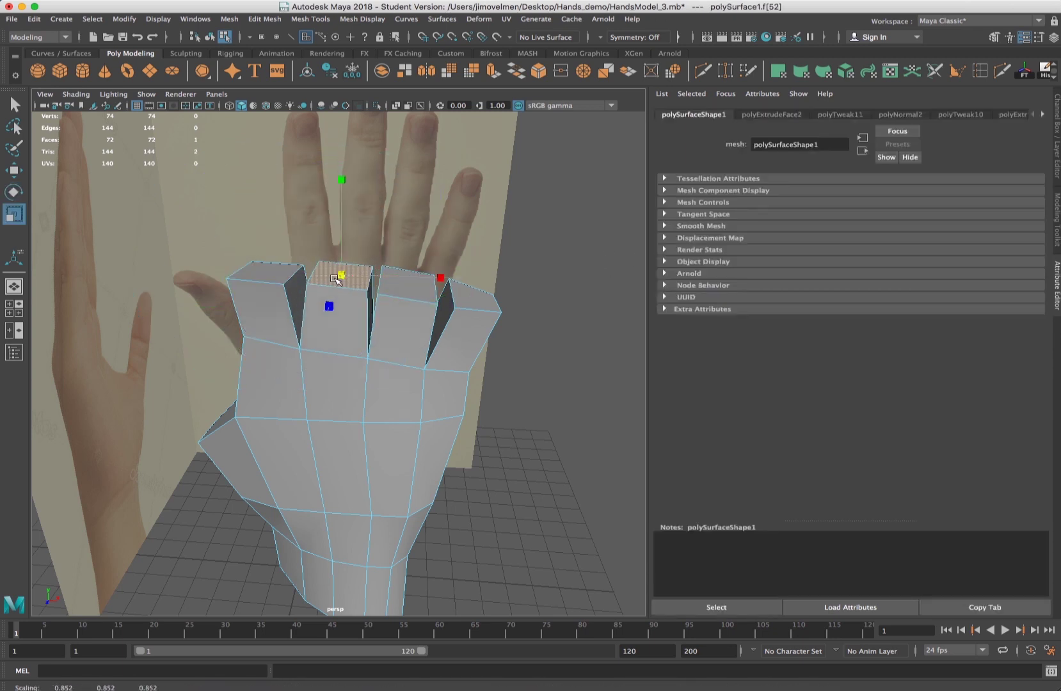
click(408, 286)
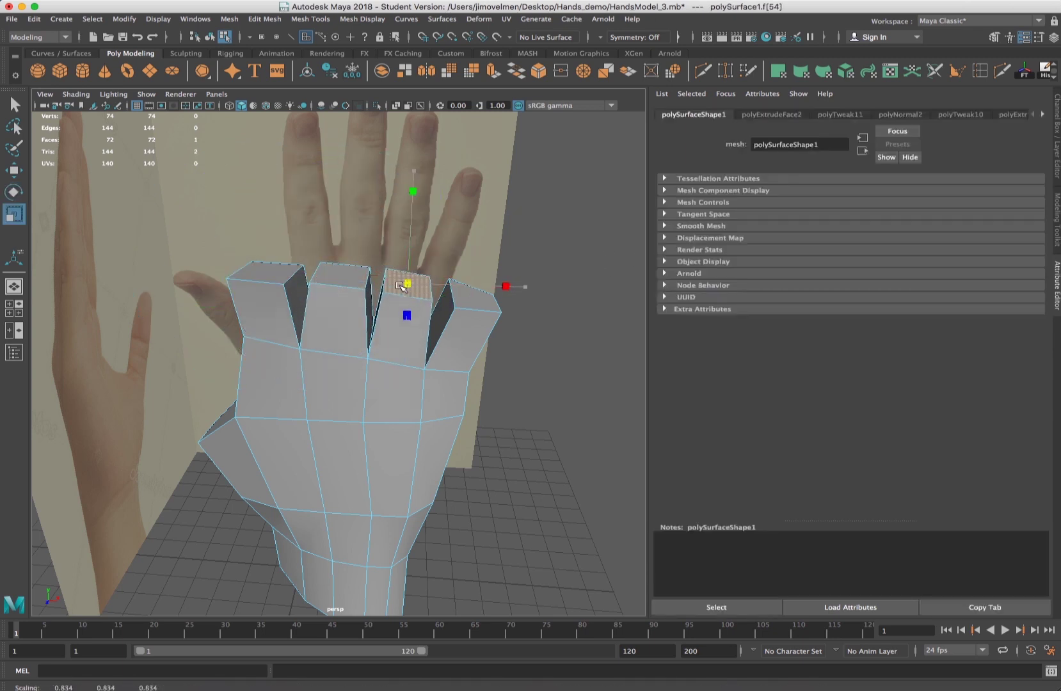
click(473, 296)
Extrude the thumb-base face outward toward the thumb and scale its end down to about 0.87
drag(474, 295, 470, 447)
click(242, 434)
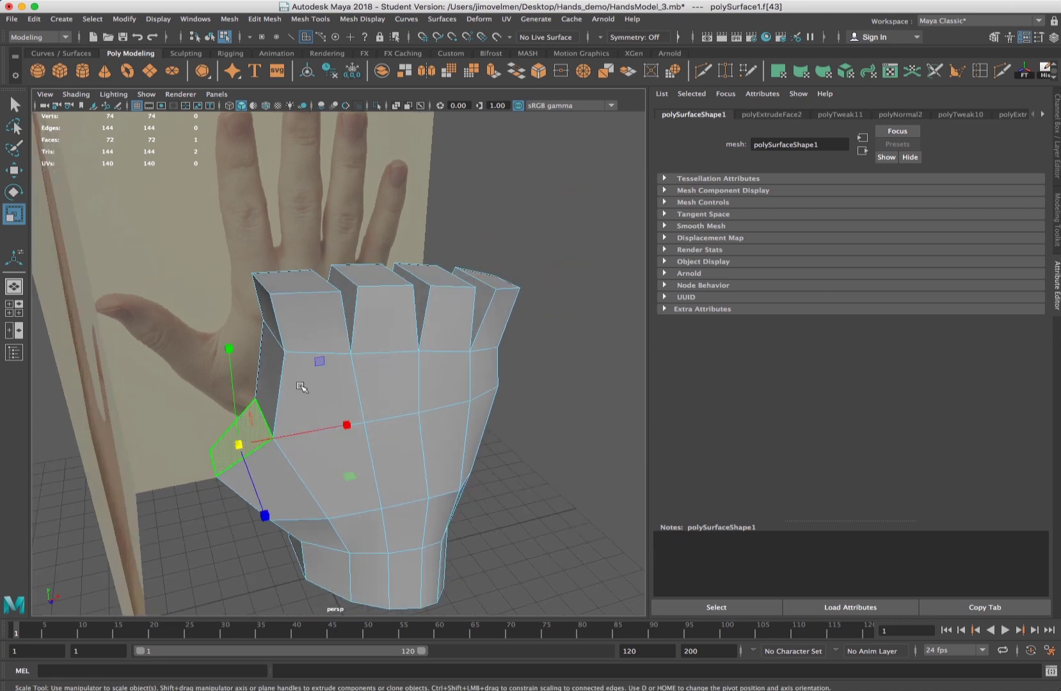
click(493, 70)
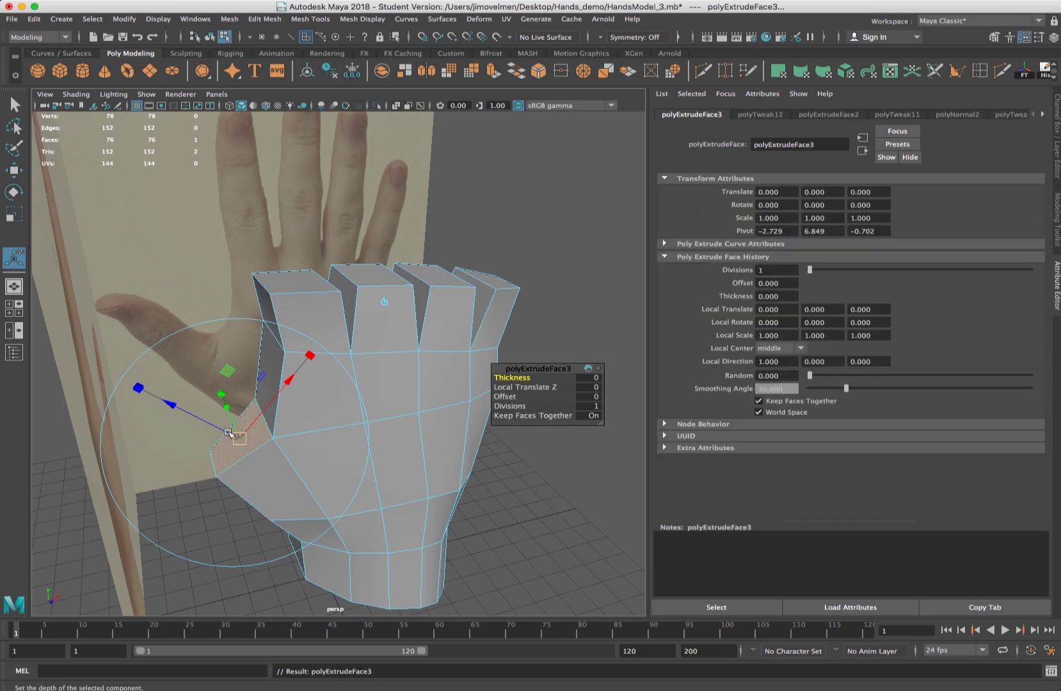
drag(240, 439, 213, 424)
key(r)
alt+drag(381, 410, 304, 419)
drag(221, 410, 215, 412)
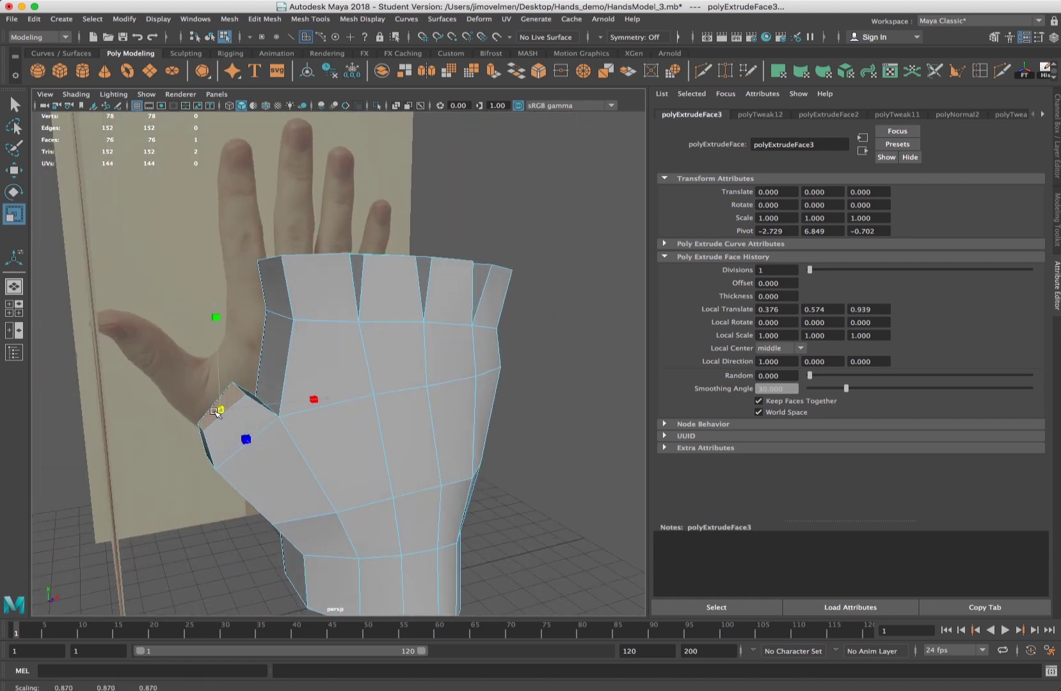
In the front view, move the end vertices of the little and ring finger stubs to match the reference finger outlines
key(space)
key(space)
alt+middle_drag(290, 367, 328, 502)
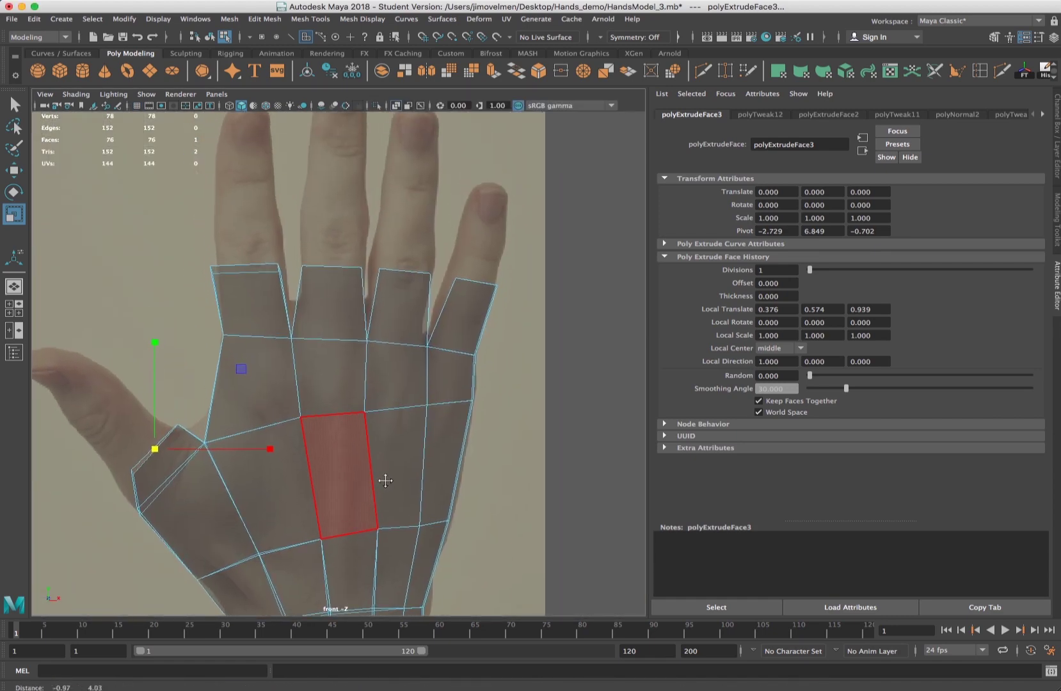
right_drag(456, 269, 400, 271)
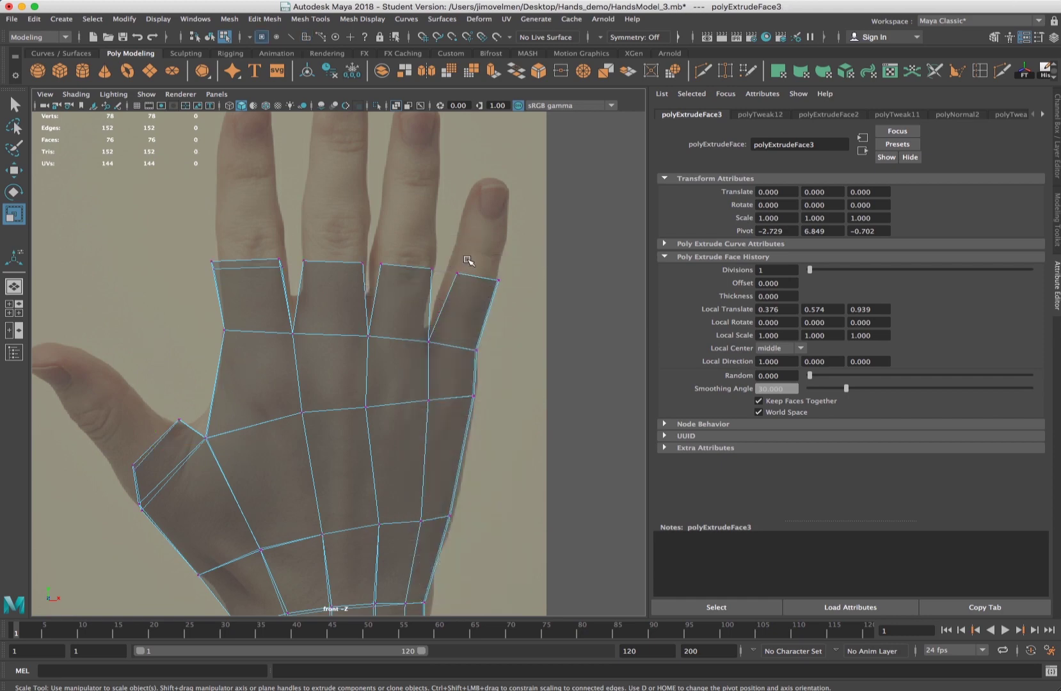
key(w)
mouse_move(447, 287)
mouse_down()
mouse_move(467, 263)
mouse_move(442, 286)
mouse_up()
drag(432, 269, 377, 267)
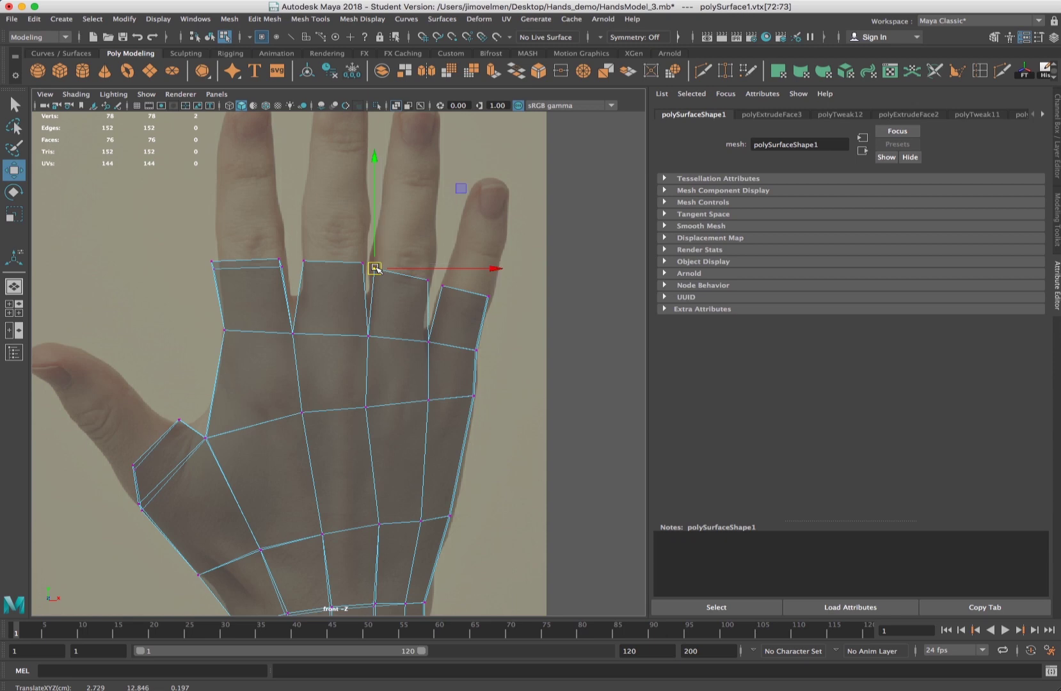
Adjust the vertices between the finger bases so they line up with the finger webs in the front reference
click(432, 339)
drag(376, 329, 362, 343)
drag(368, 336, 365, 323)
drag(379, 265, 373, 279)
mouse_move(300, 327)
mouse_down()
mouse_move(271, 348)
mouse_move(297, 317)
mouse_up()
Fit the index finger's end vertices and the thumb's inner and web vertices to the front reference outline
drag(286, 246, 224, 264)
drag(174, 402, 186, 430)
mouse_move(180, 420)
mouse_down()
mouse_move(168, 422)
mouse_move(217, 453)
mouse_move(200, 421)
mouse_up()
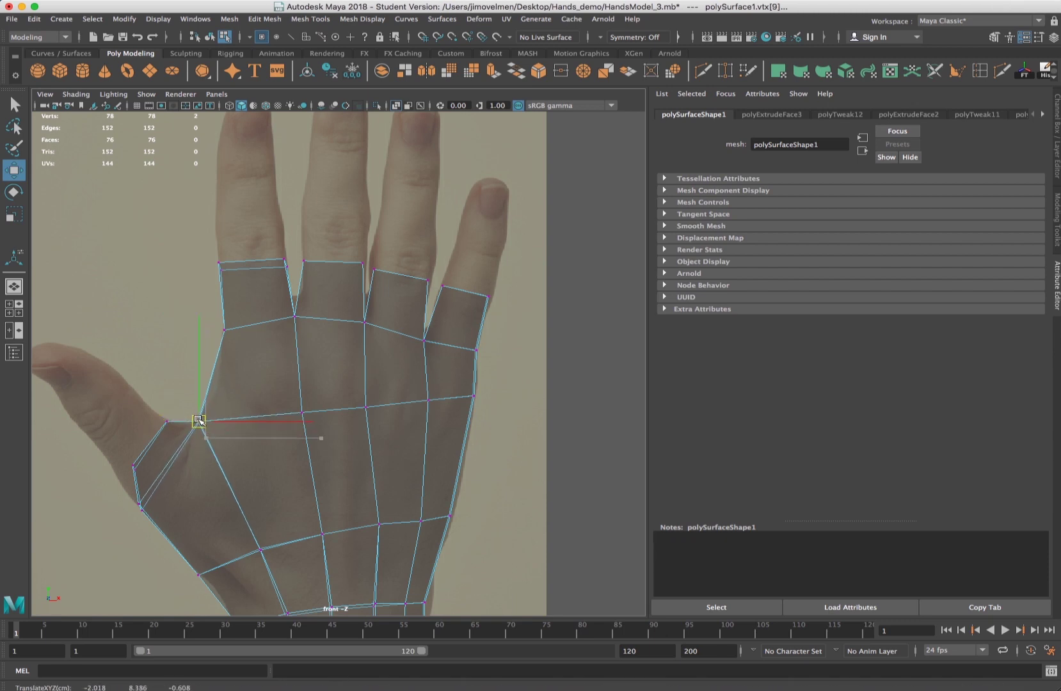
click(224, 330)
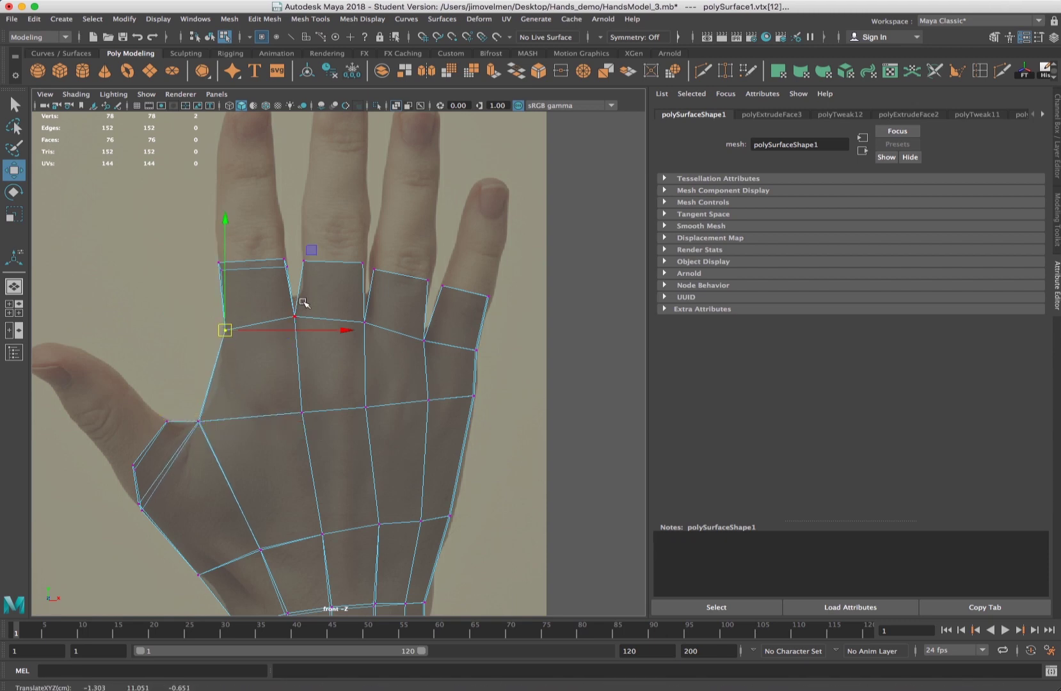
scroll(289, 310, up, 10)
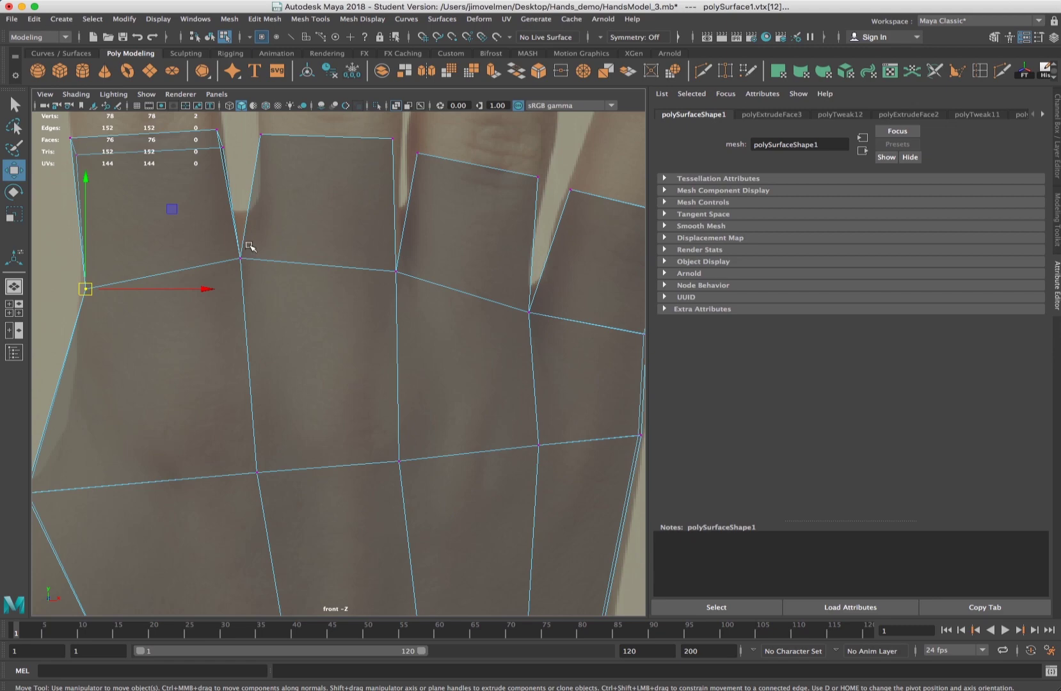
scroll(174, 184, down, 10)
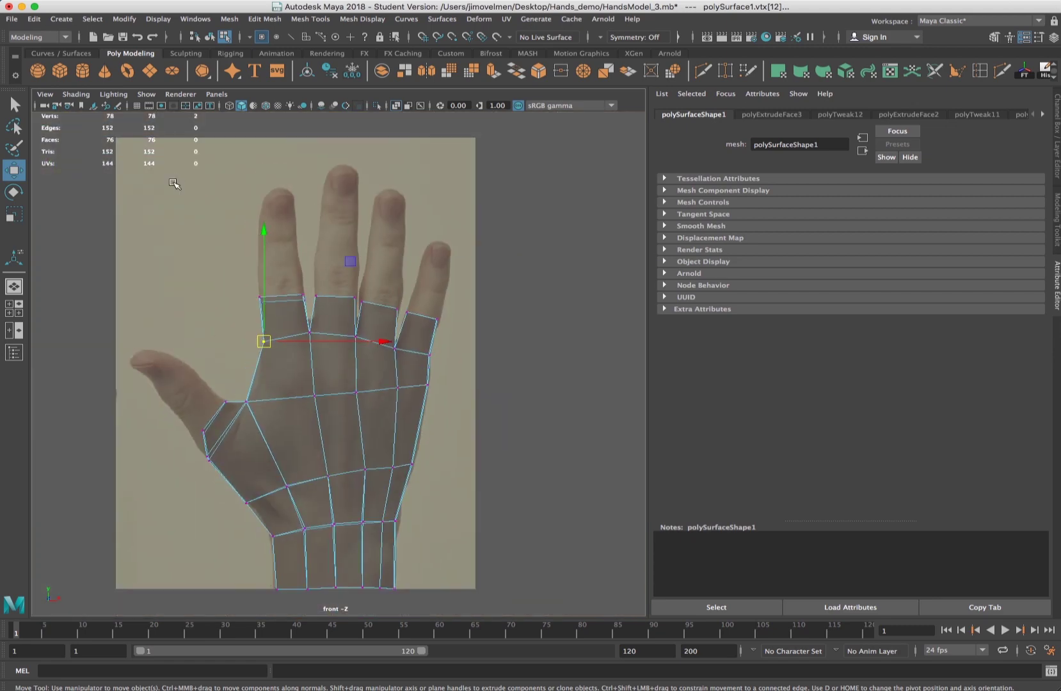
drag(299, 307, 263, 303)
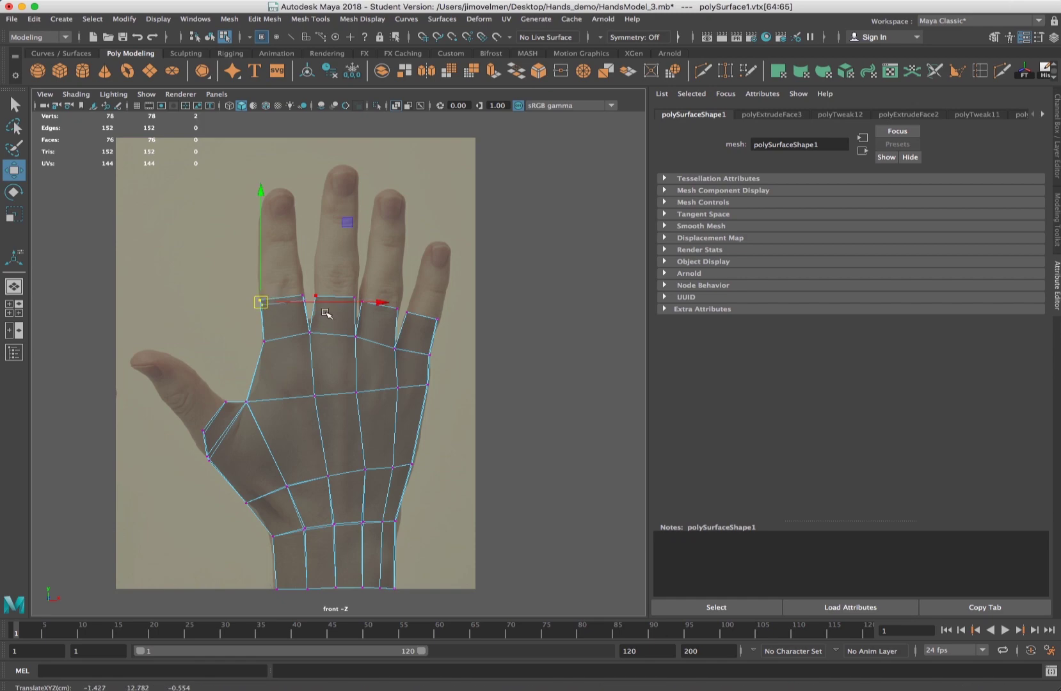
In the perspective view, try inserting an edge loop through the middle finger near the ring-finger gap, and undo it
key(space)
key(space)
alt+drag(469, 275, 435, 281)
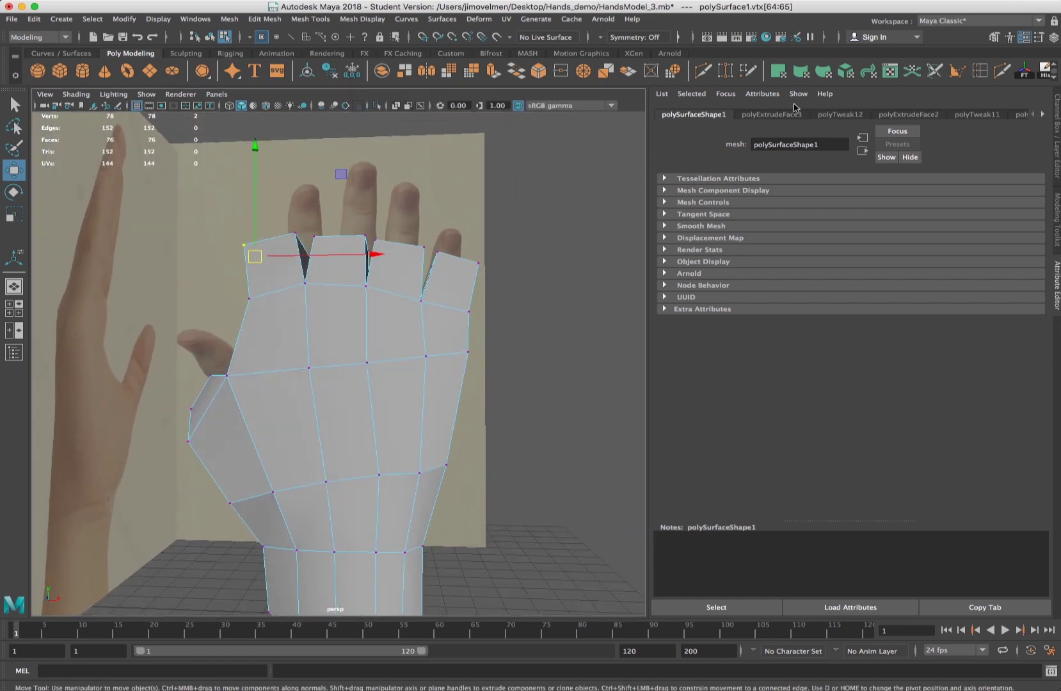
click(981, 71)
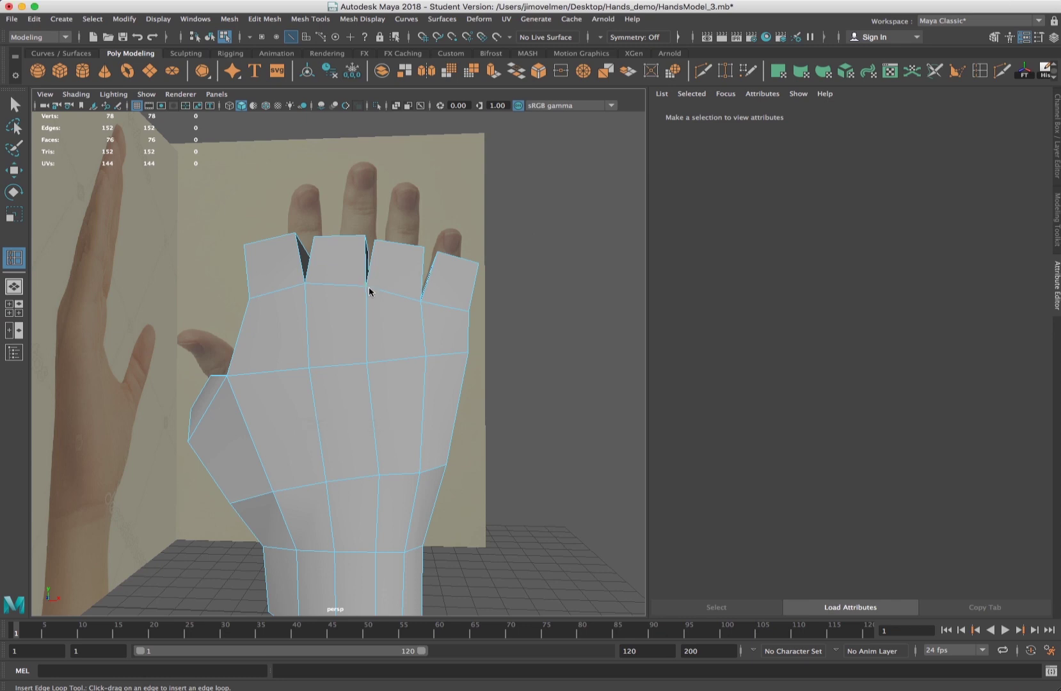
drag(361, 287, 358, 285)
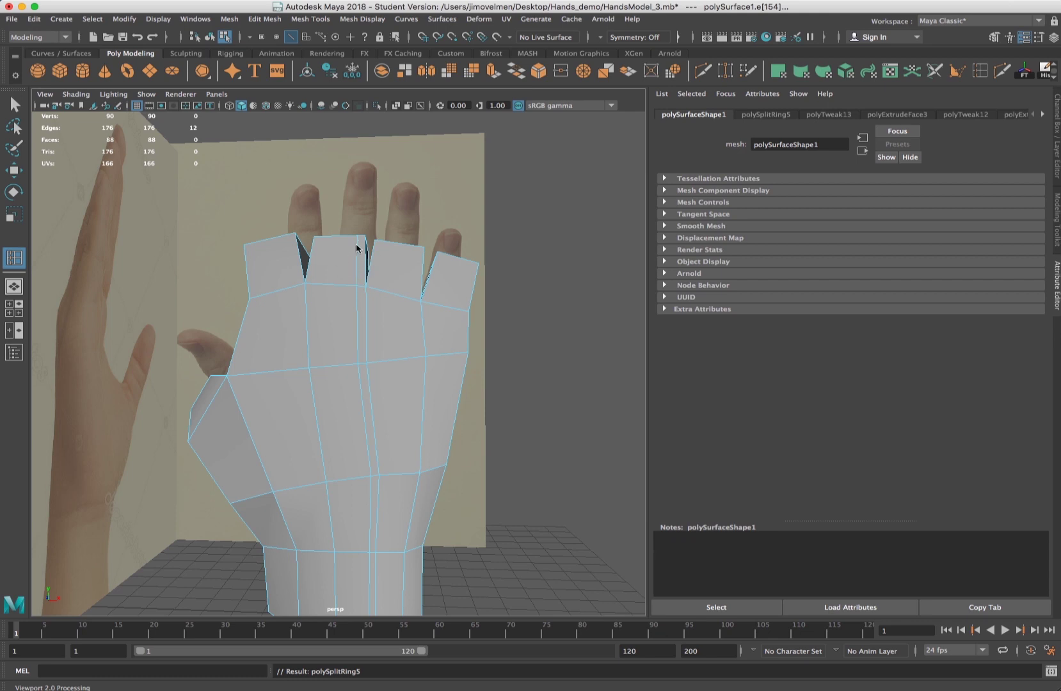
key(z)
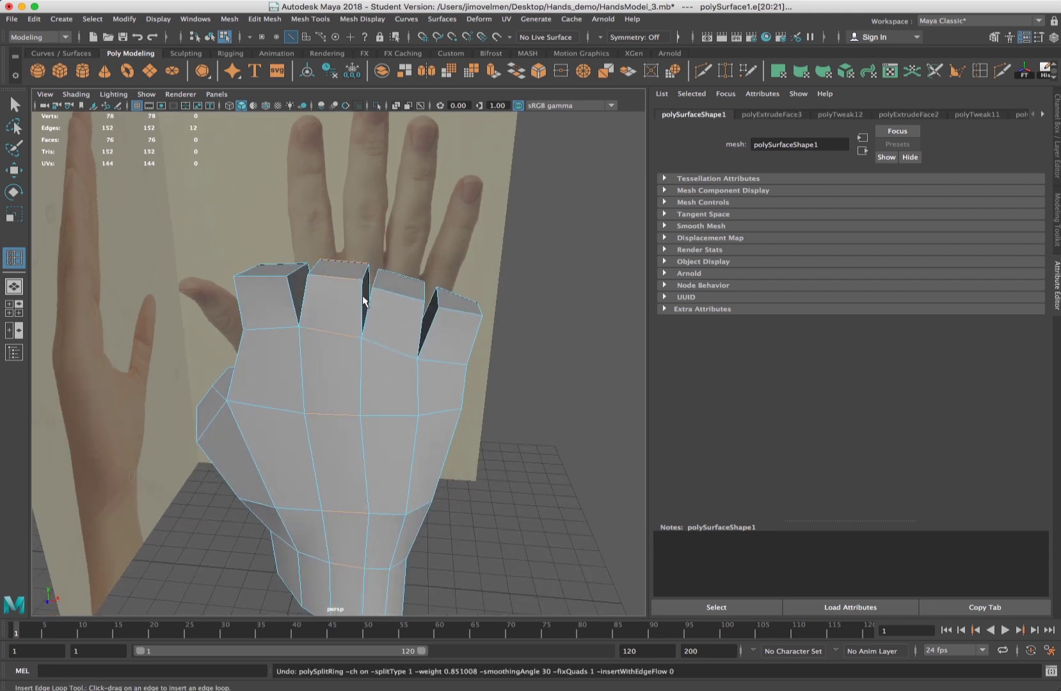
key(q)
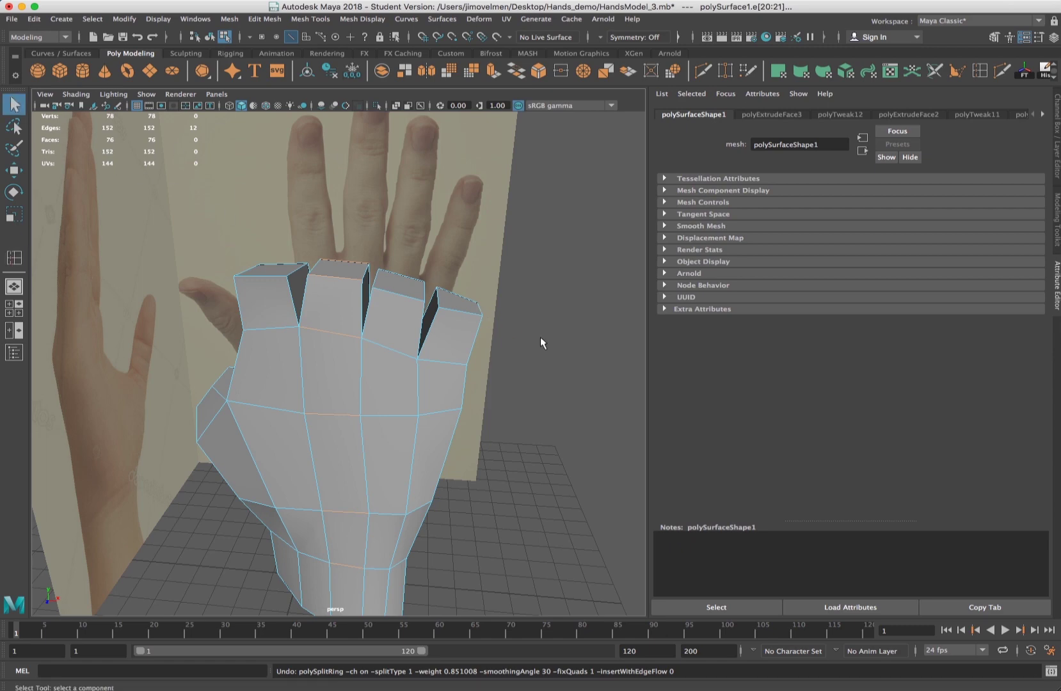
Preview the hand mesh smoothed in object mode, return it to the unsmoothed display and examine the form from several sides
click(565, 352)
alt+drag(513, 356, 524, 364)
right_drag(378, 361, 409, 346)
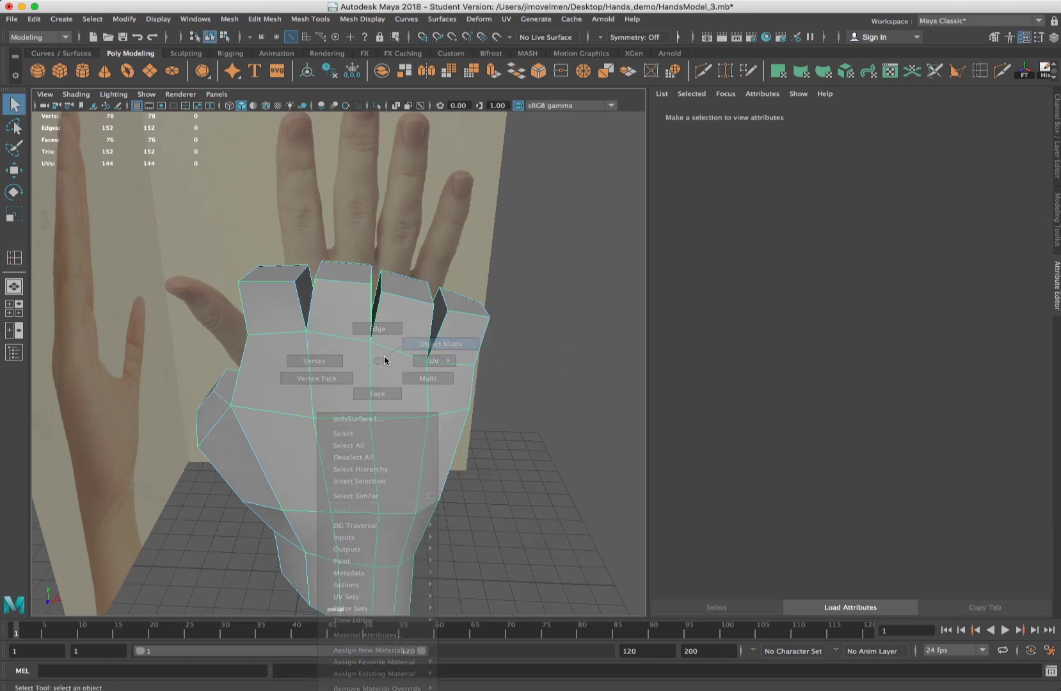
key(3)
click(585, 408)
alt+drag(584, 408, 564, 377)
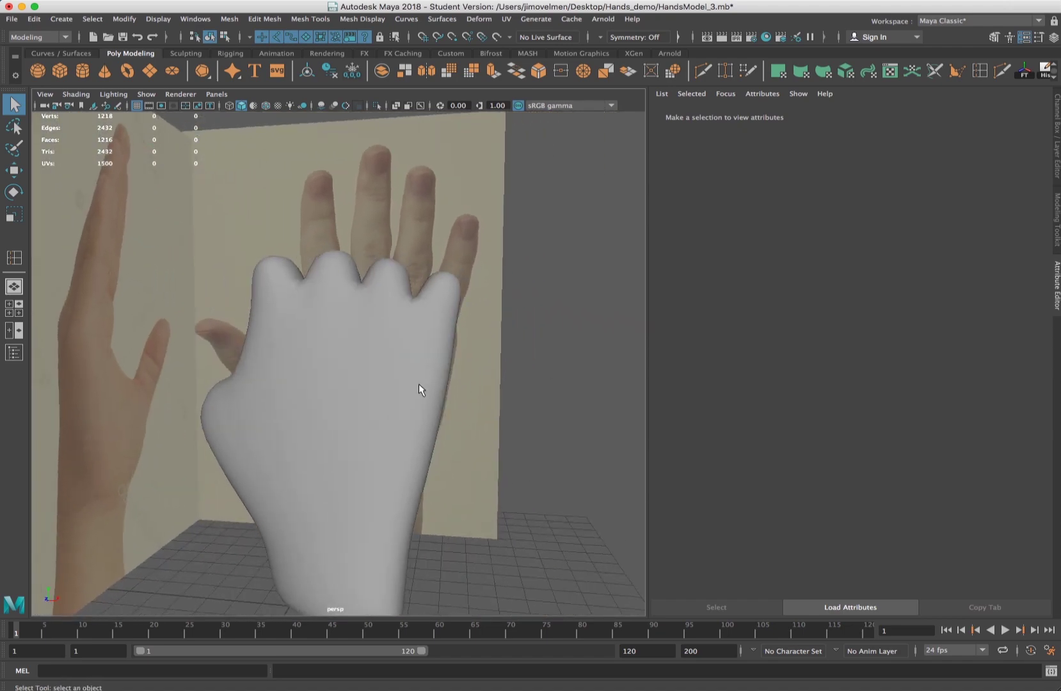
click(419, 385)
key(1)
alt+drag(564, 379, 414, 365)
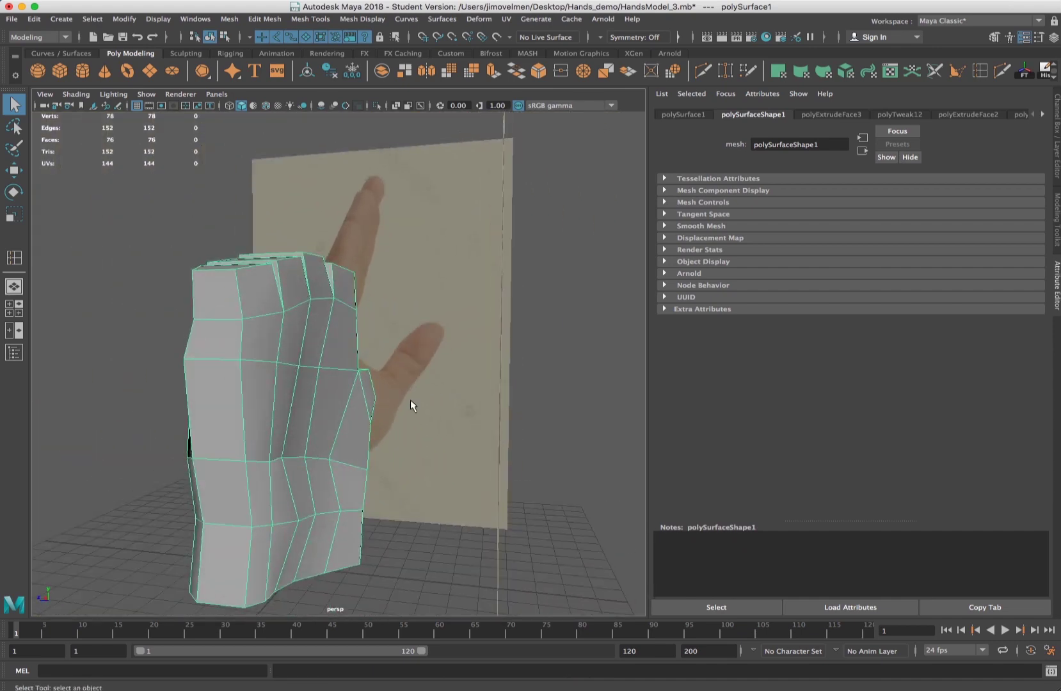
alt+drag(332, 415, 383, 373)
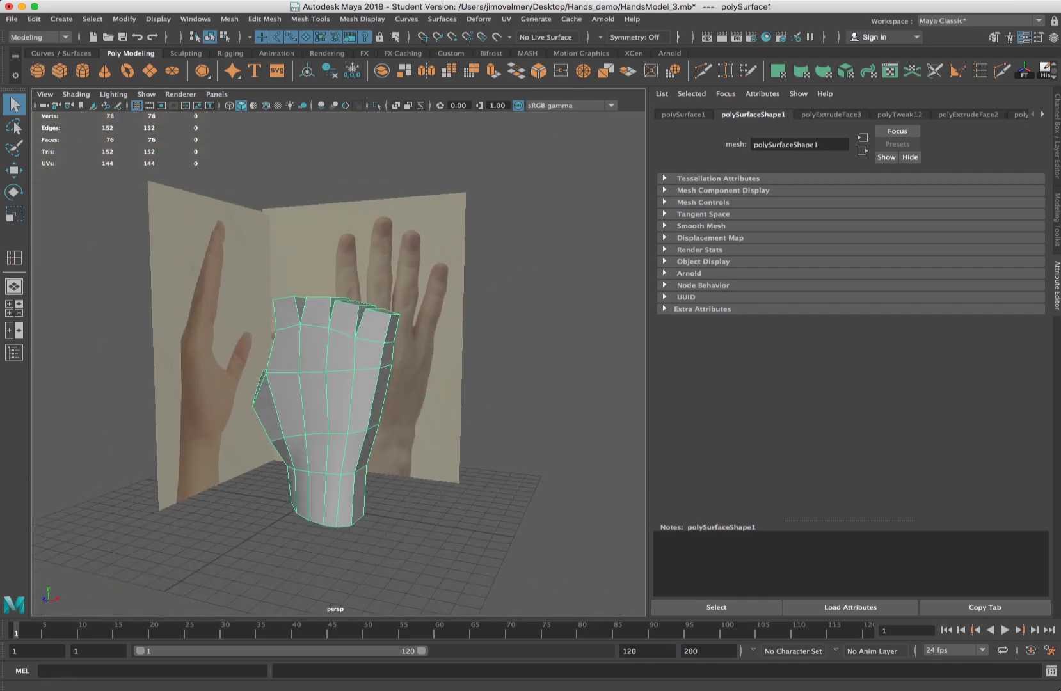